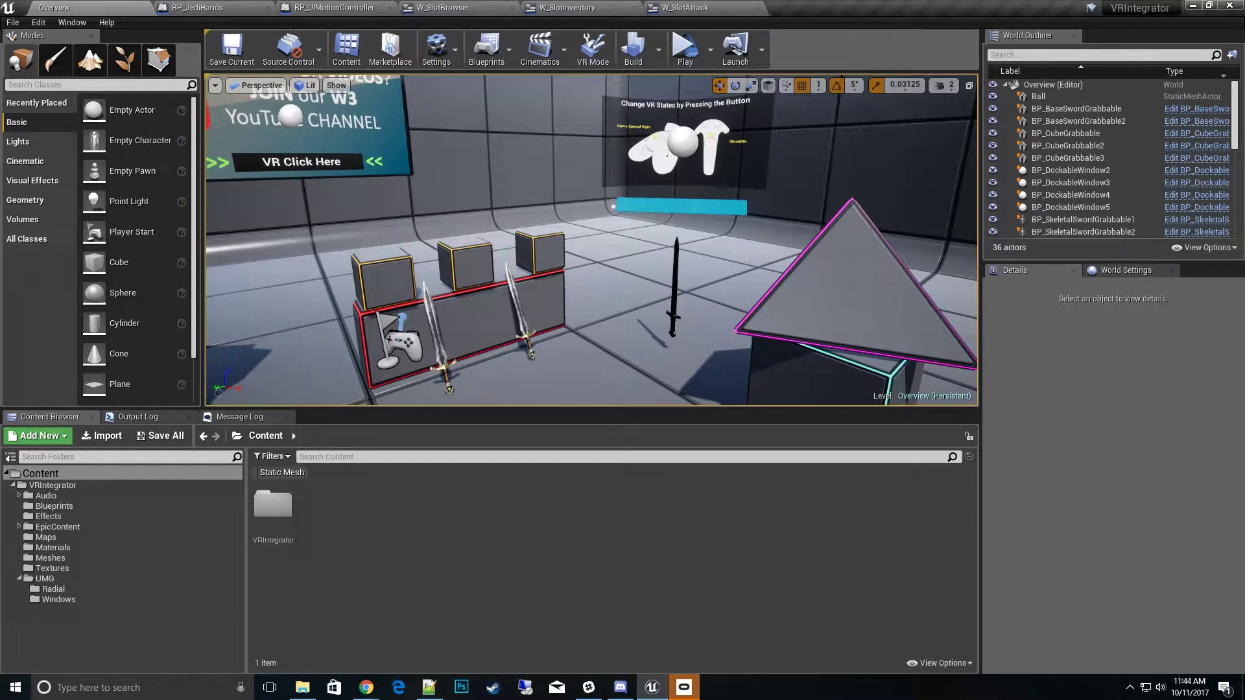
Step: Open the BP_UIMotionController blueprint from the Blueprints folder and expand the Menu Main array in its class defaults
right_drag(591, 240, 571, 273)
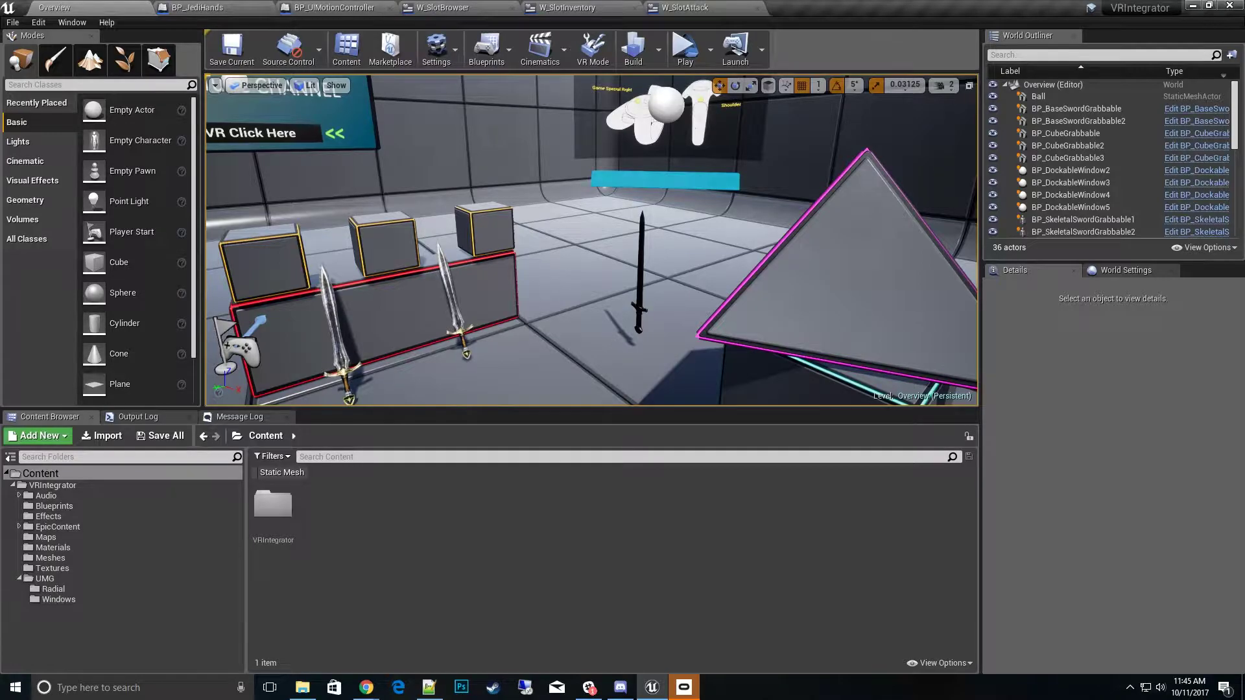
click(54, 506)
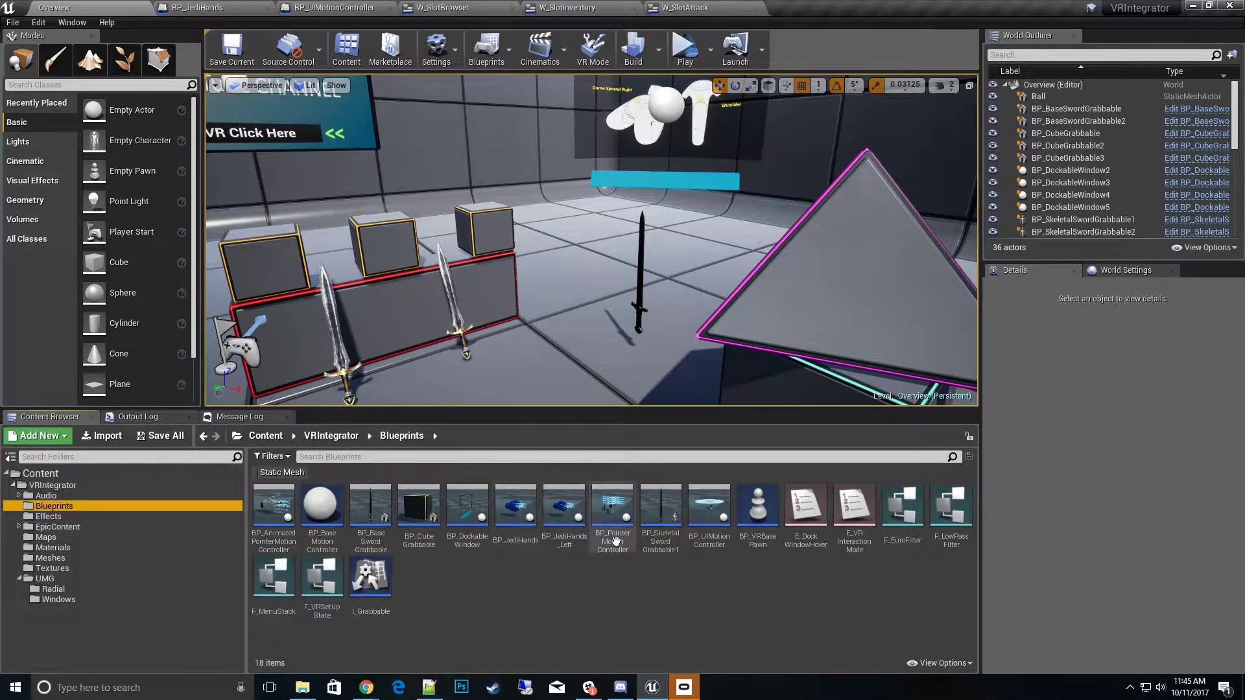
double_click(722, 521)
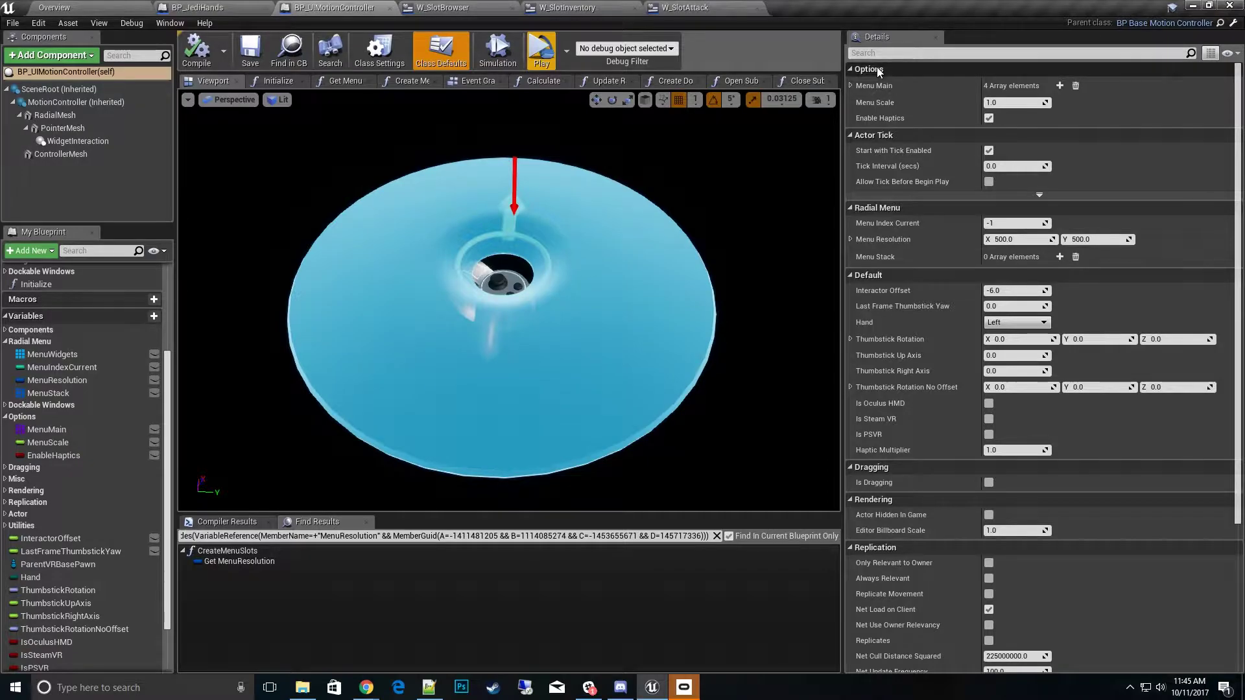
click(443, 51)
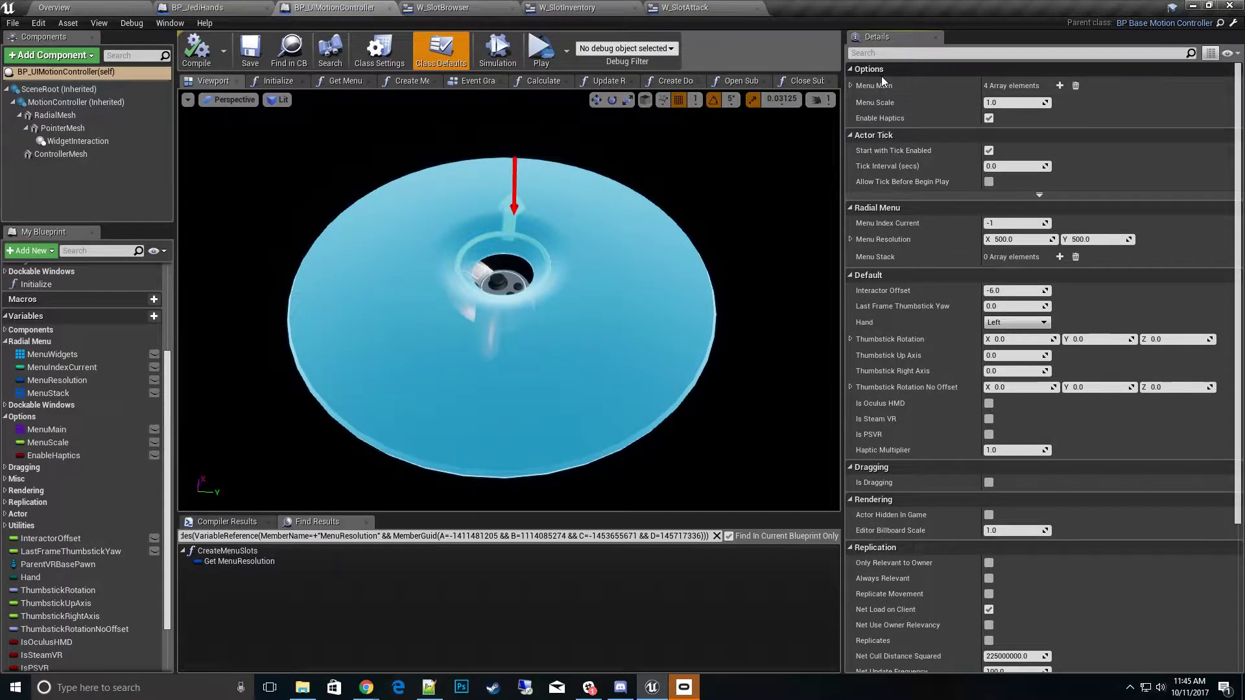
click(850, 85)
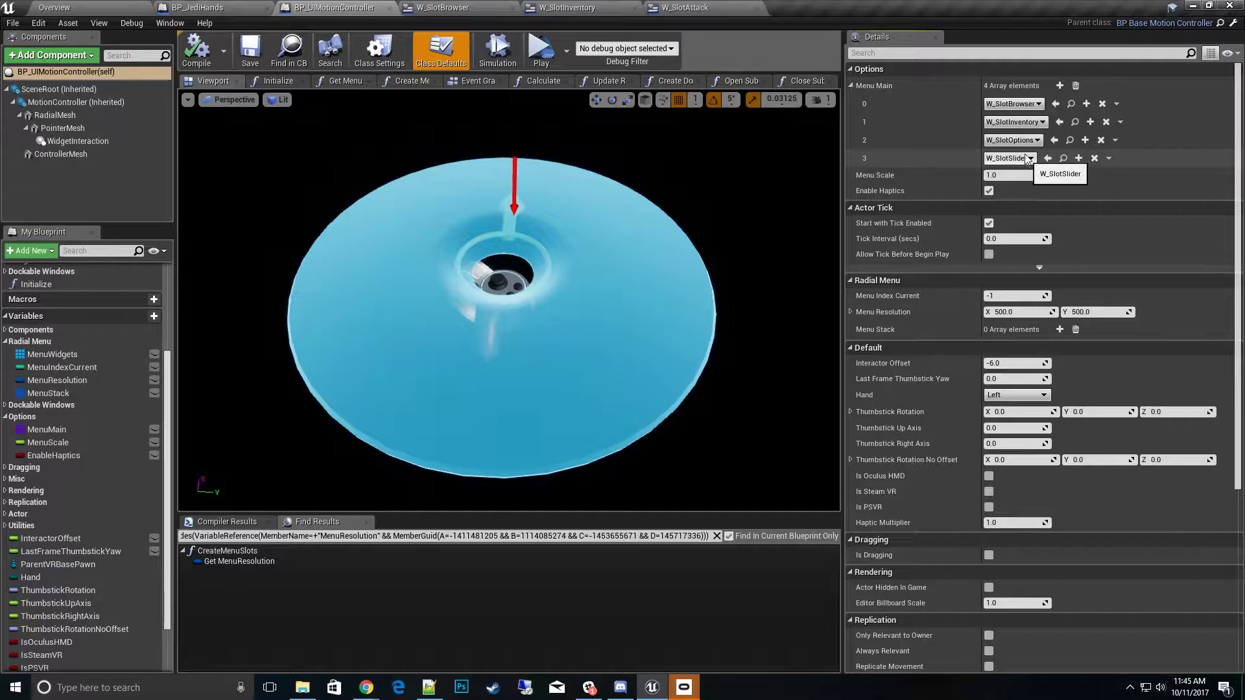
Step: Add a fifth element to the Menu Main array, set it to W_SlotNuke, and compile the blueprint
click(1059, 86)
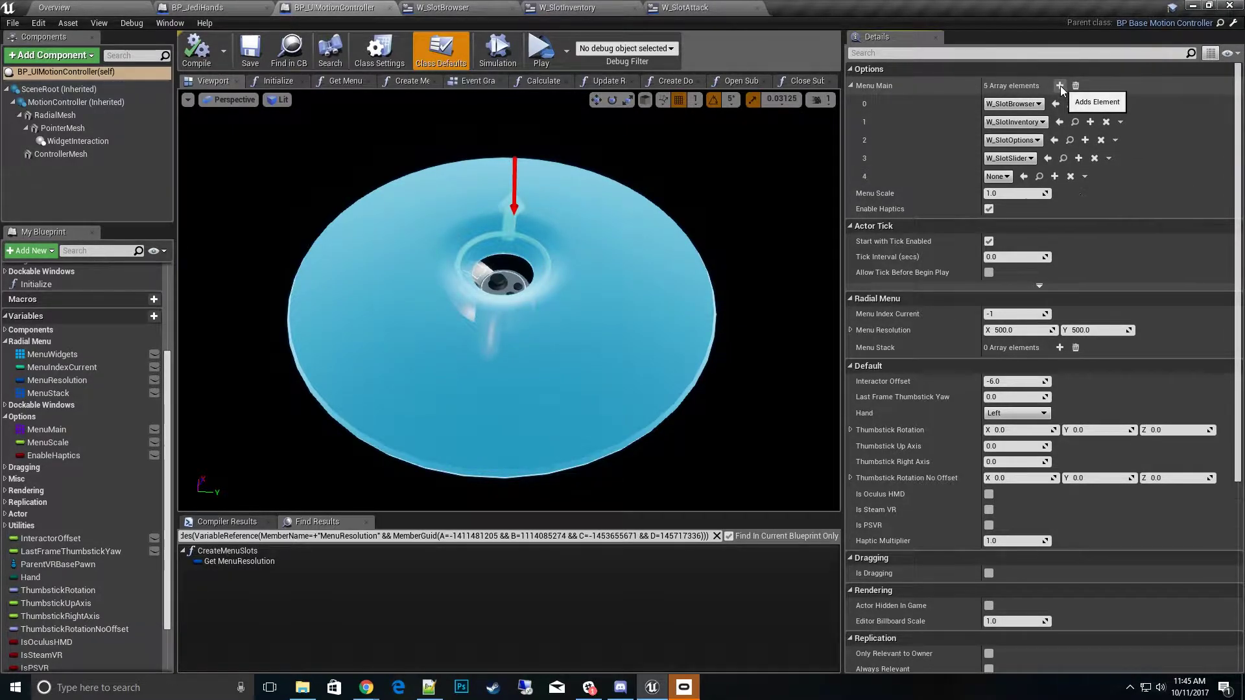
click(998, 177)
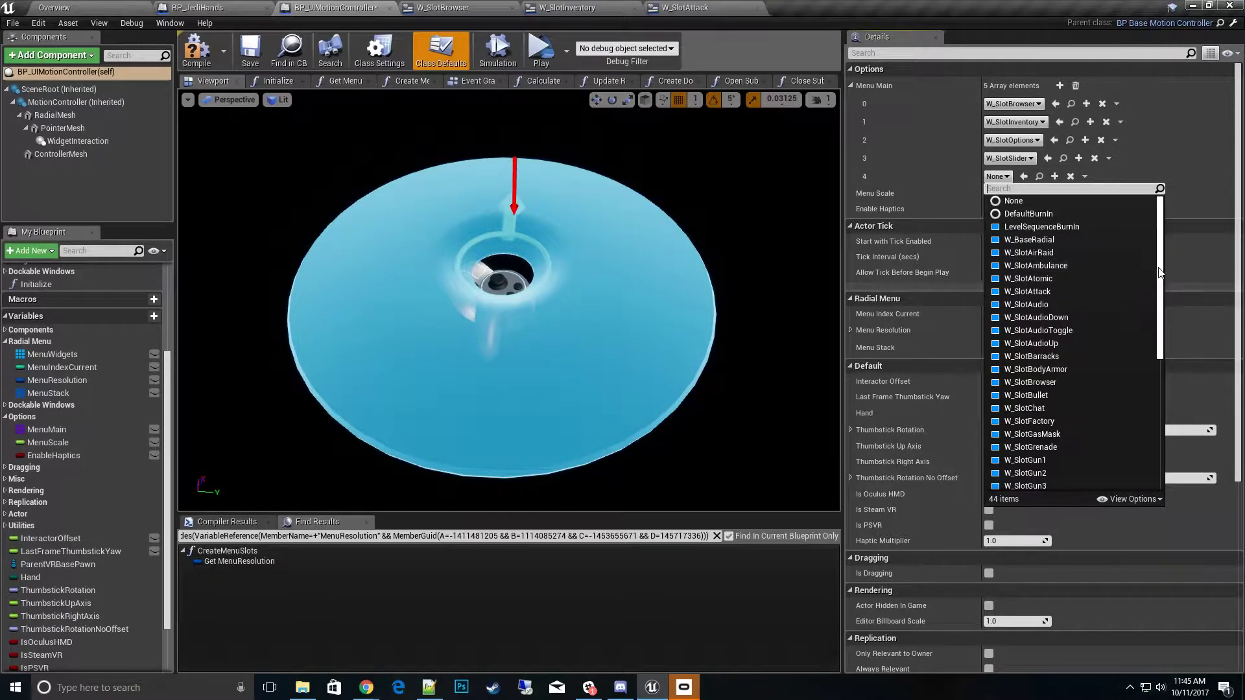
scroll(1125, 337, down, 2)
scroll(1126, 341, down, 3)
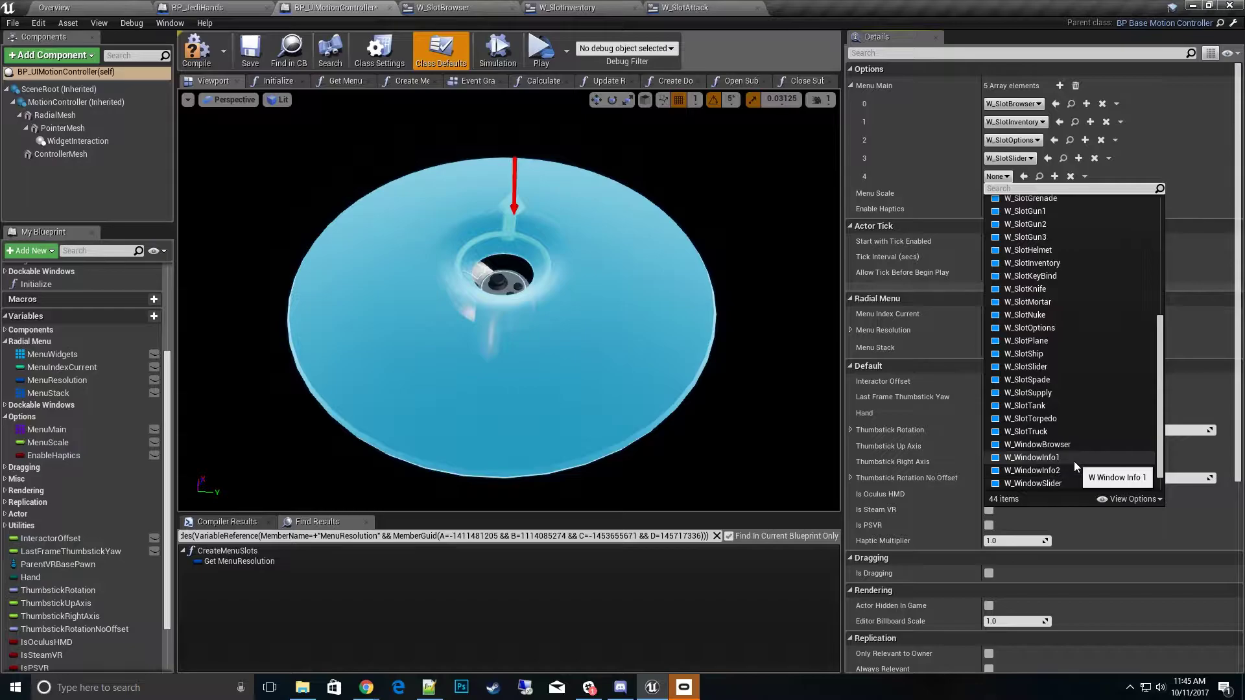
click(1054, 315)
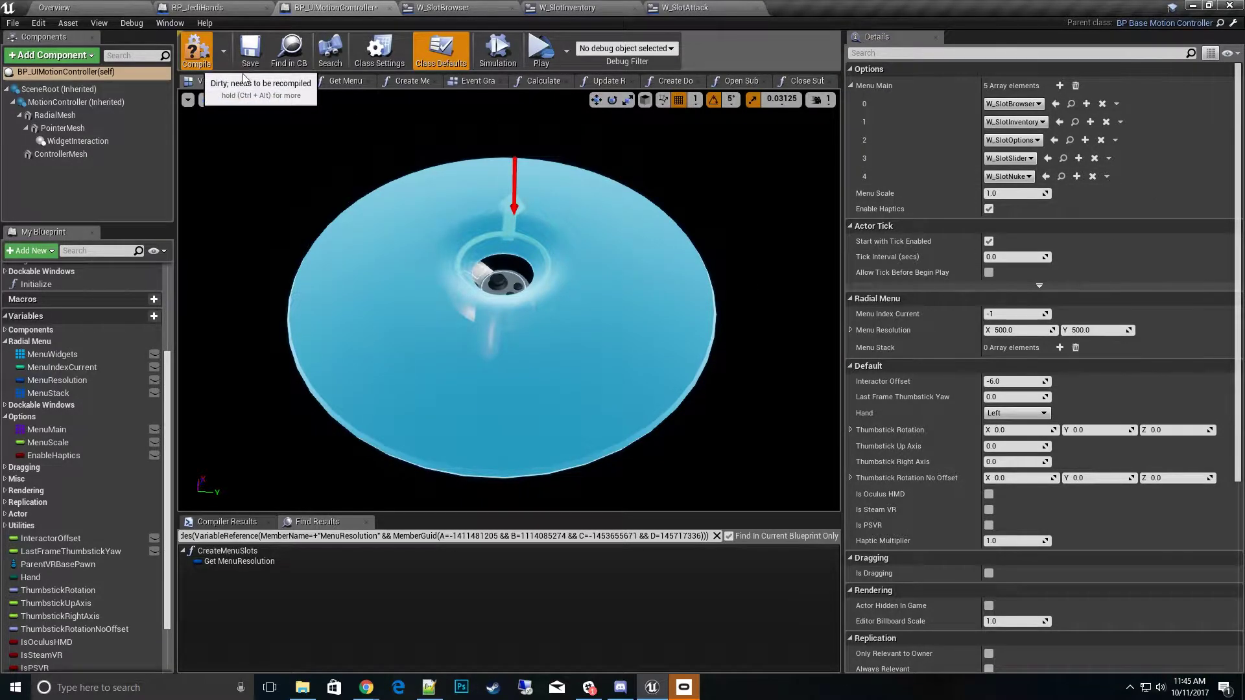
click(197, 52)
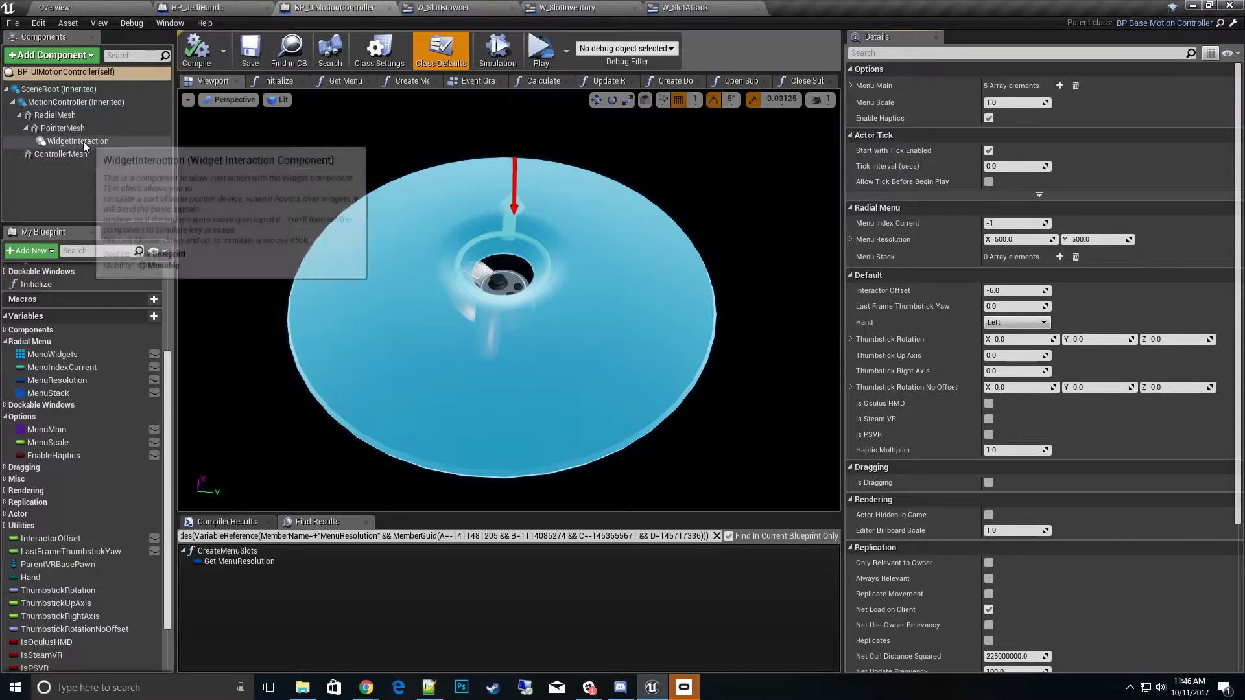
Step: Locate the W_SlotInventory asset from Menu Main's second entry and open the widget's event graph
click(61, 73)
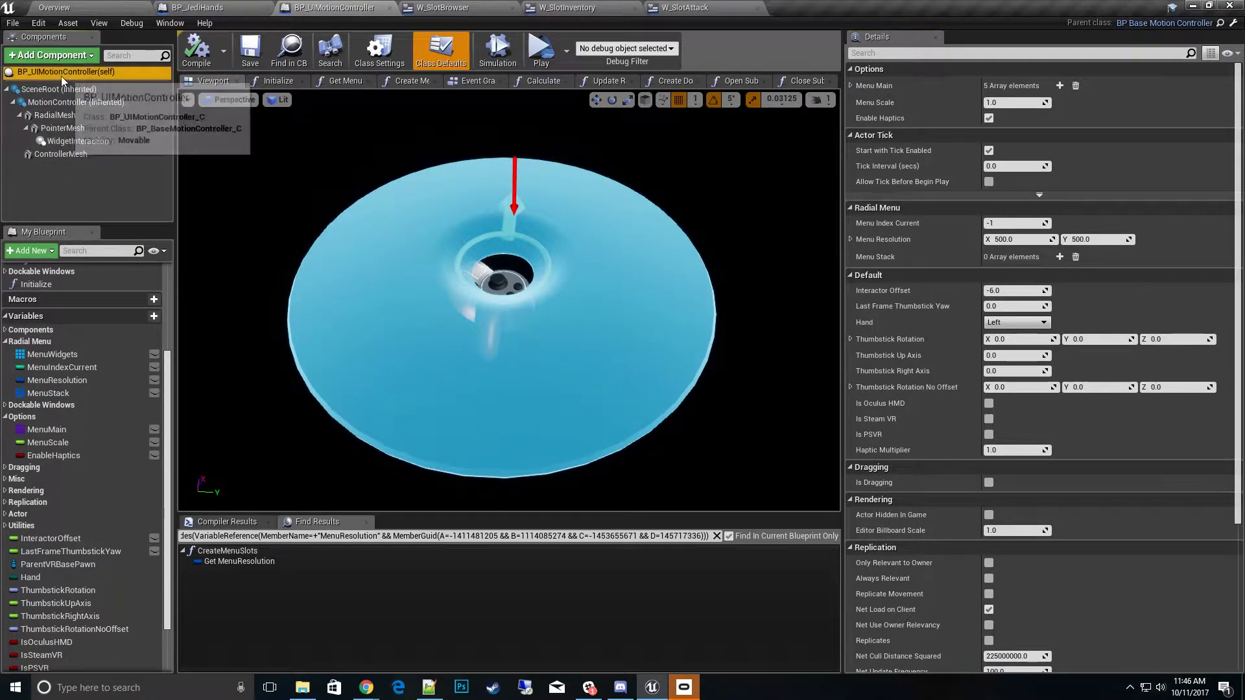
click(851, 86)
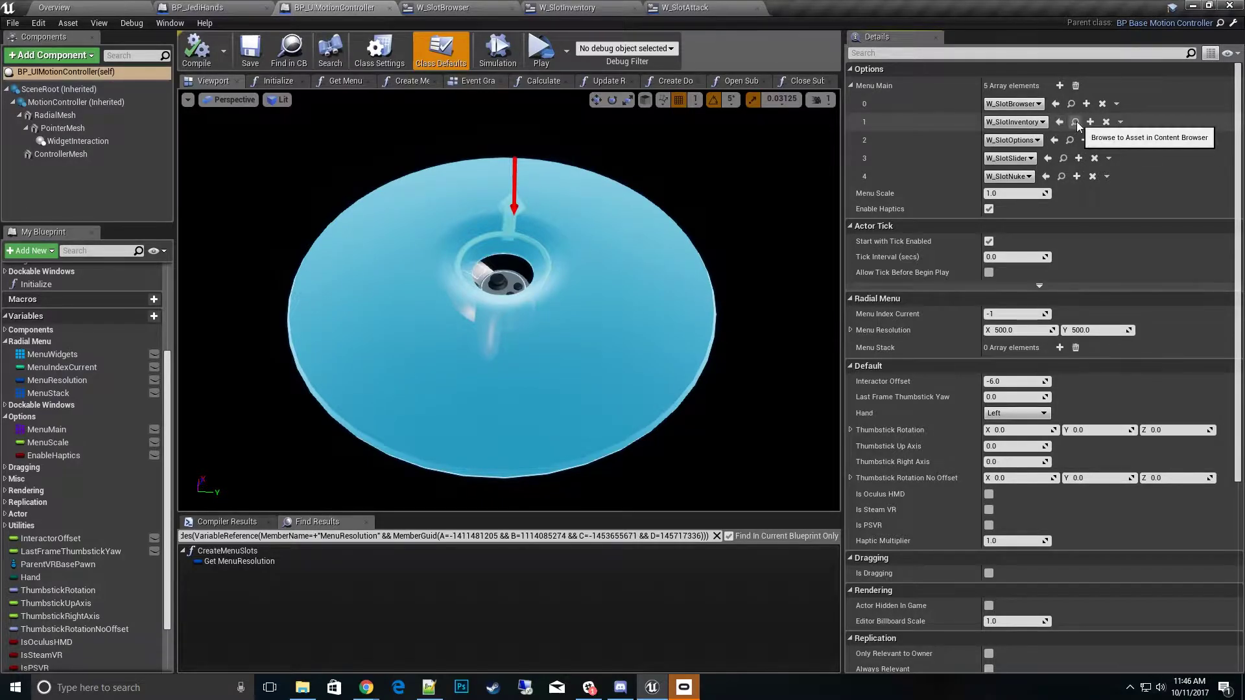
click(1075, 122)
double_click(559, 580)
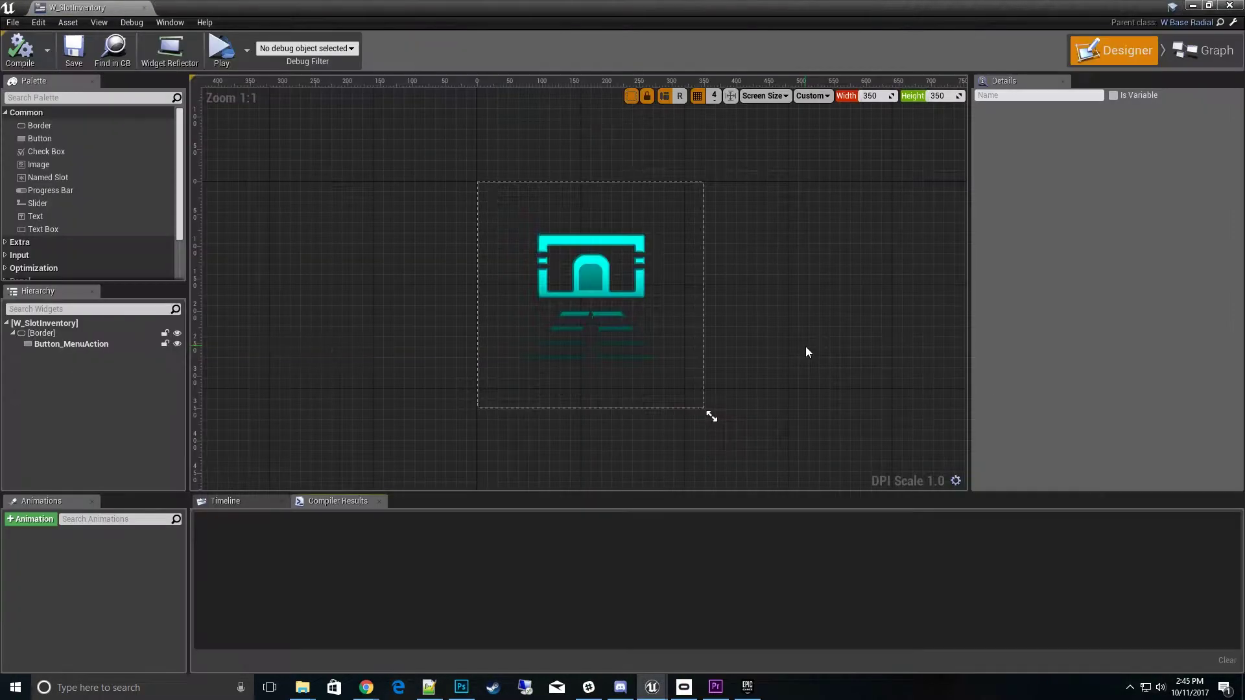
click(1211, 56)
Step: Examine how the button's On Clicked event, the Parent UIController check and Menu Set lead into the Open Sub Menu node
scroll(890, 368, up, 3)
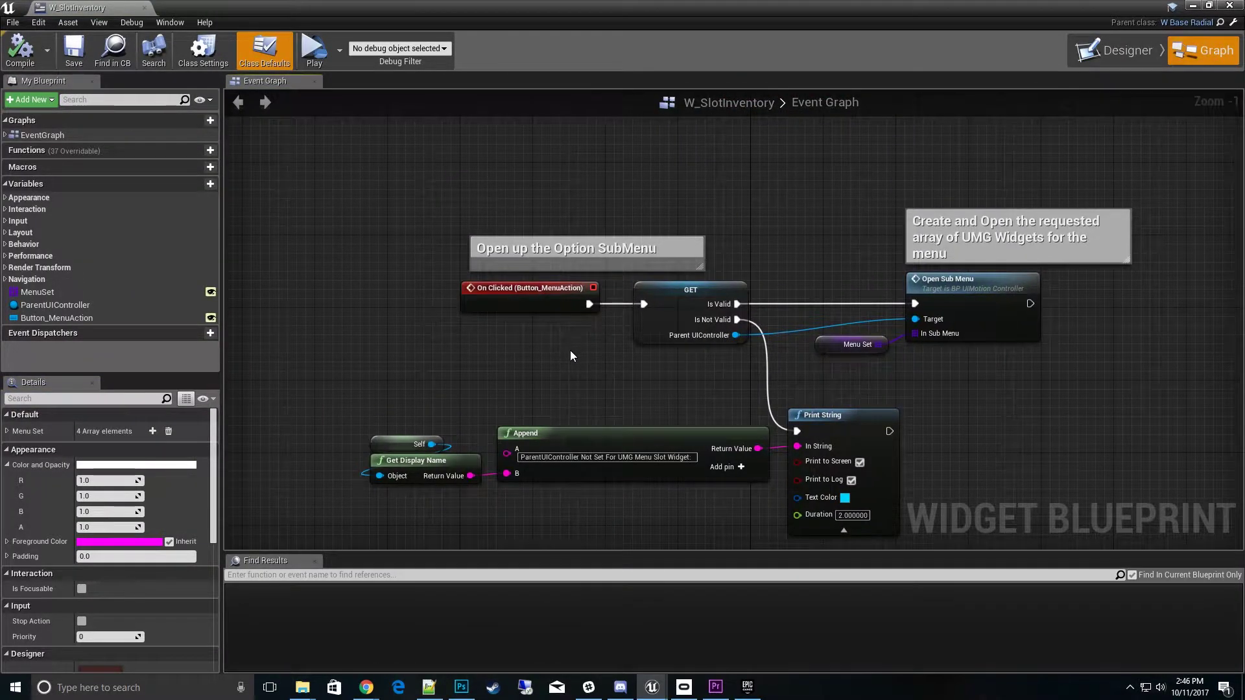
right_drag(626, 387, 541, 334)
scroll(589, 356, up, 1)
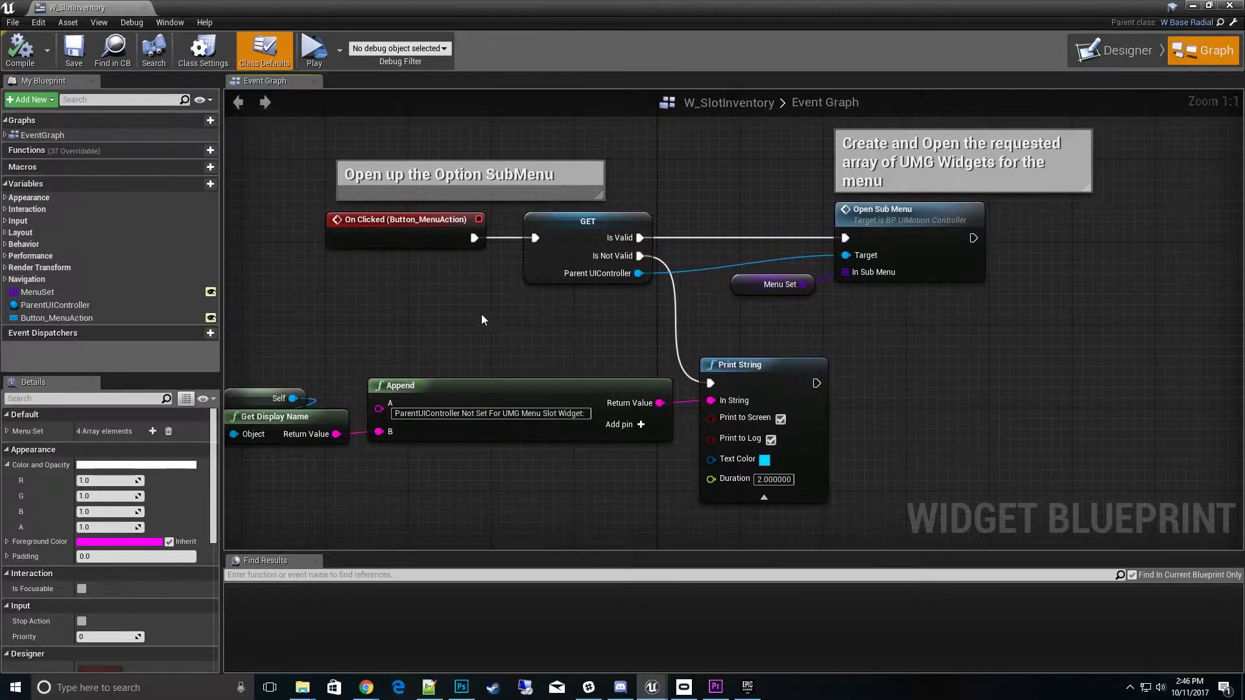
right_drag(500, 372, 473, 345)
click(558, 200)
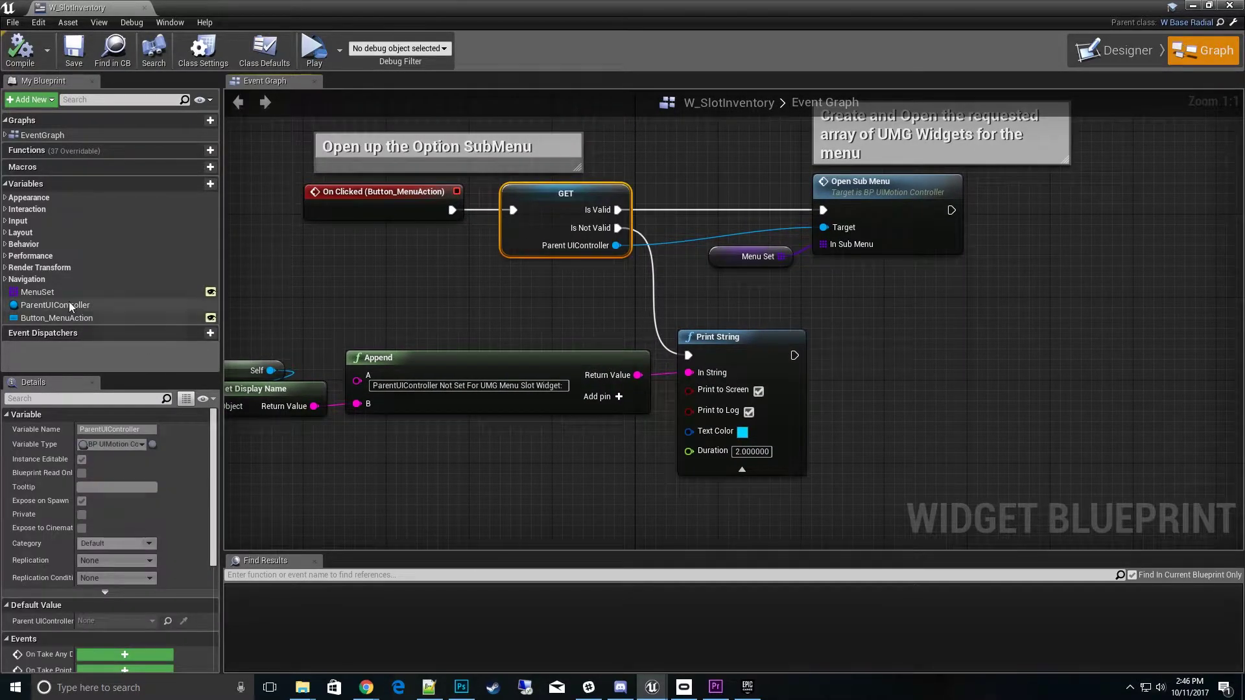
click(414, 281)
right_drag(413, 282, 376, 334)
right_drag(479, 324, 559, 317)
right_drag(858, 311, 803, 324)
right_drag(646, 294, 615, 284)
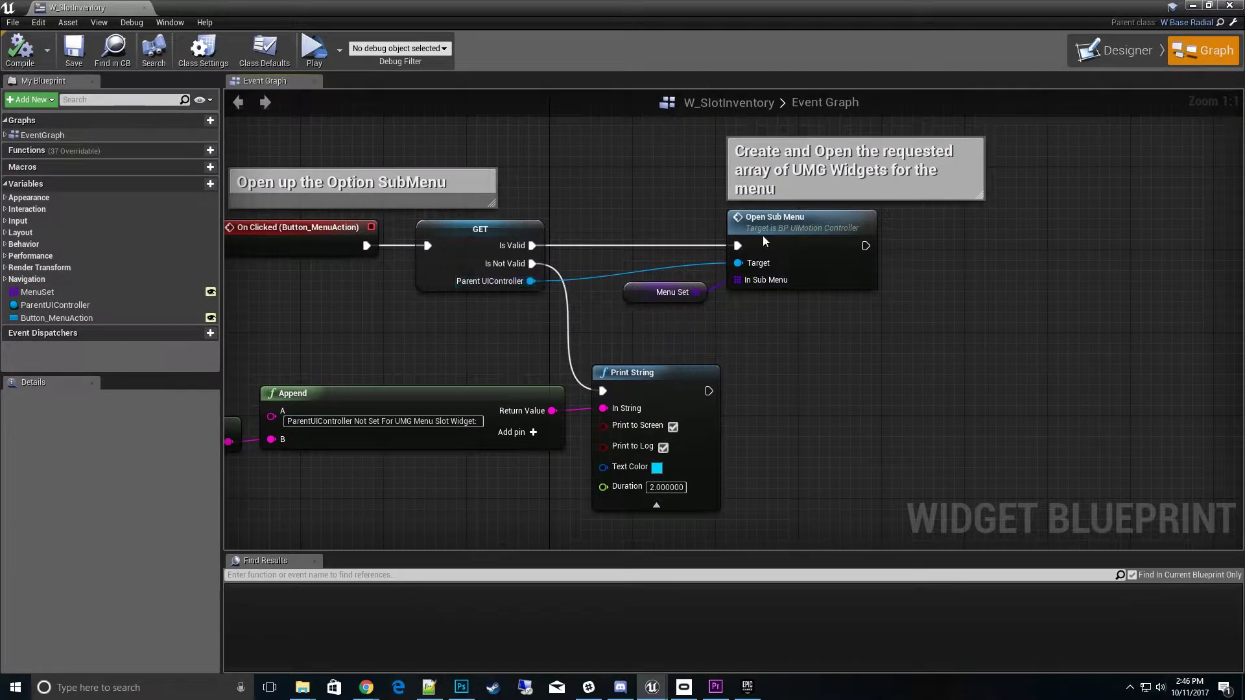
right_drag(628, 316, 644, 293)
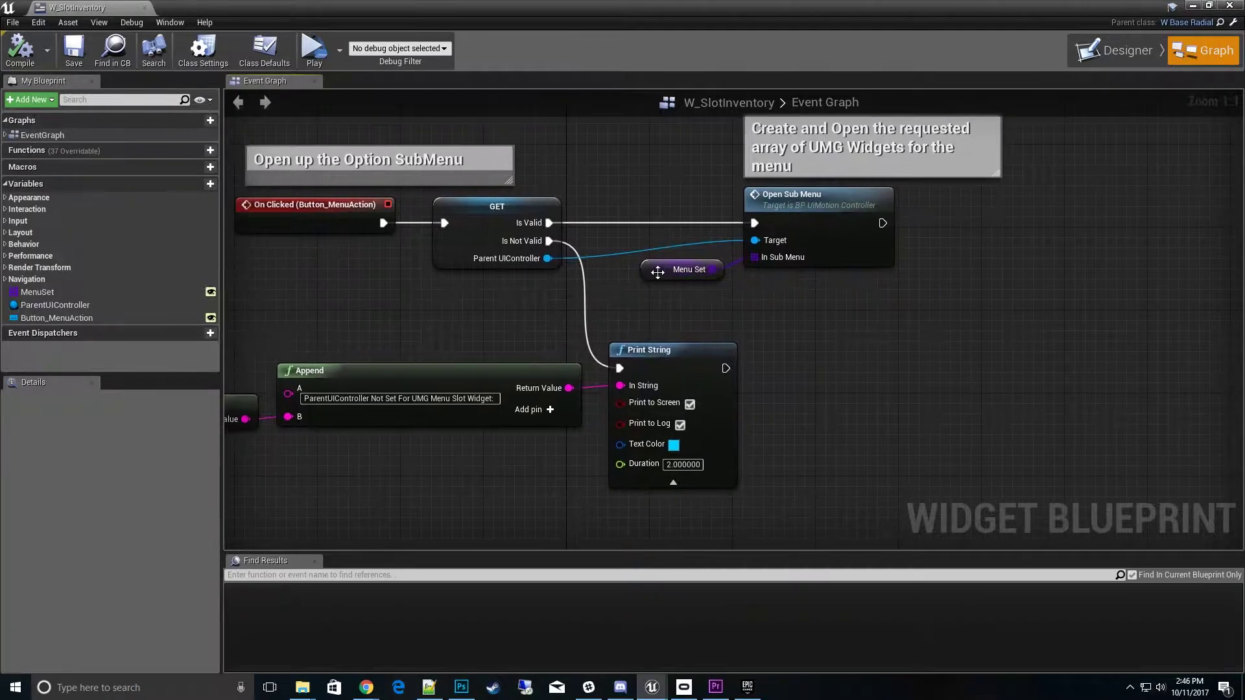
click(688, 270)
right_drag(816, 298, 884, 297)
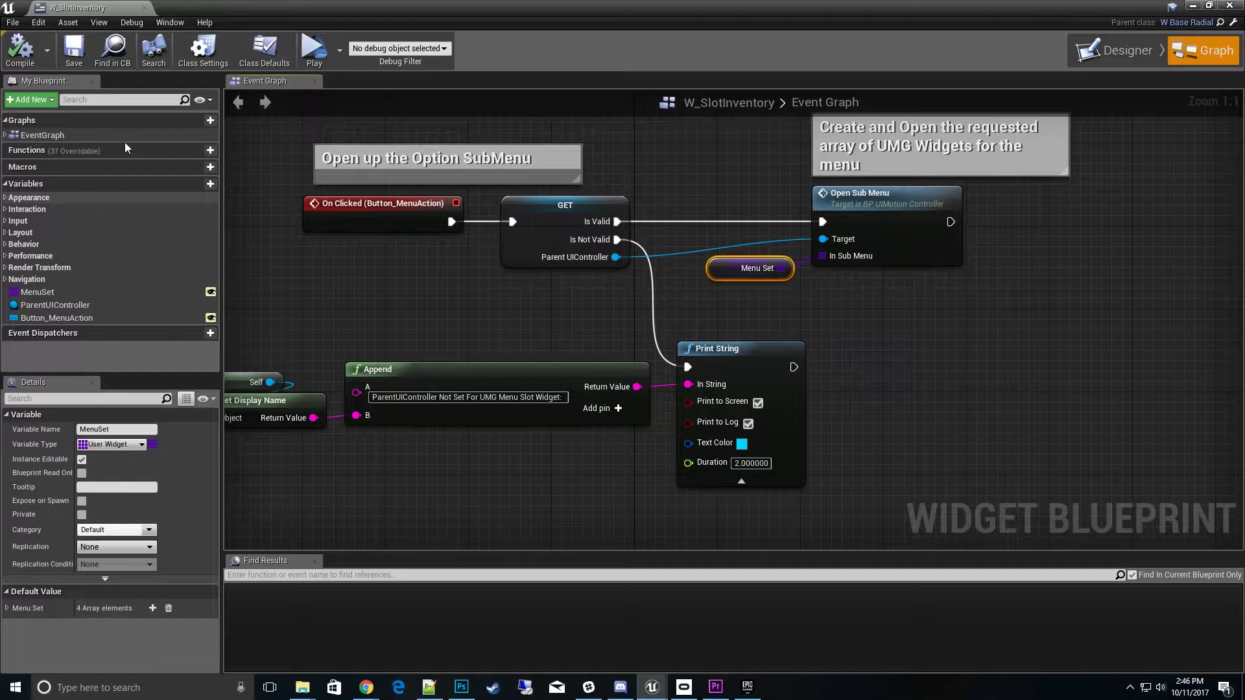
Step: Select the MenuSet variable and widen its details area to read the default array entries in full
click(40, 293)
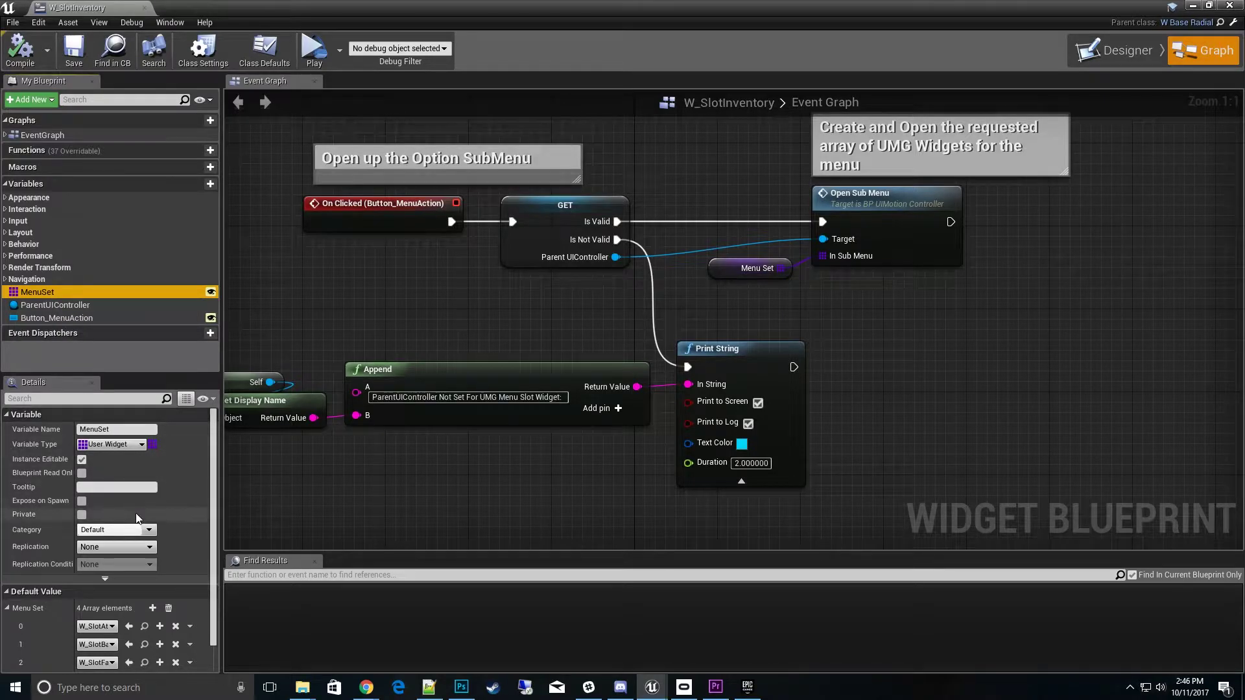
scroll(160, 552, down, 1)
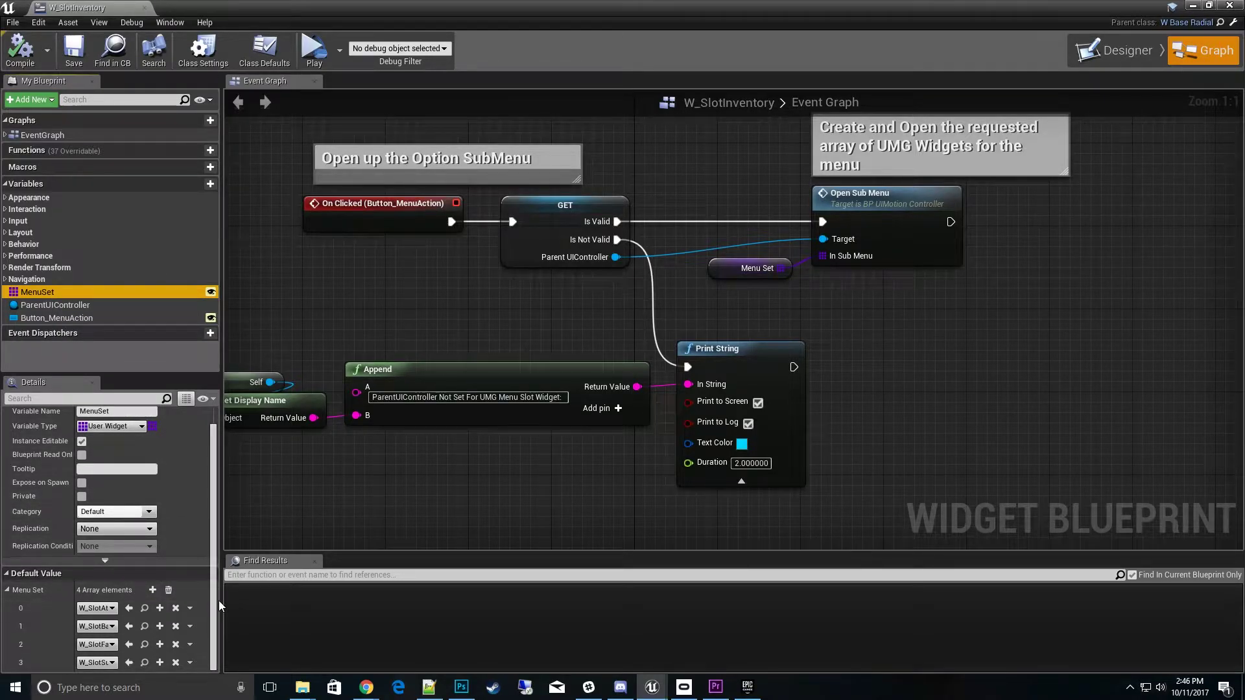
drag(221, 600, 357, 599)
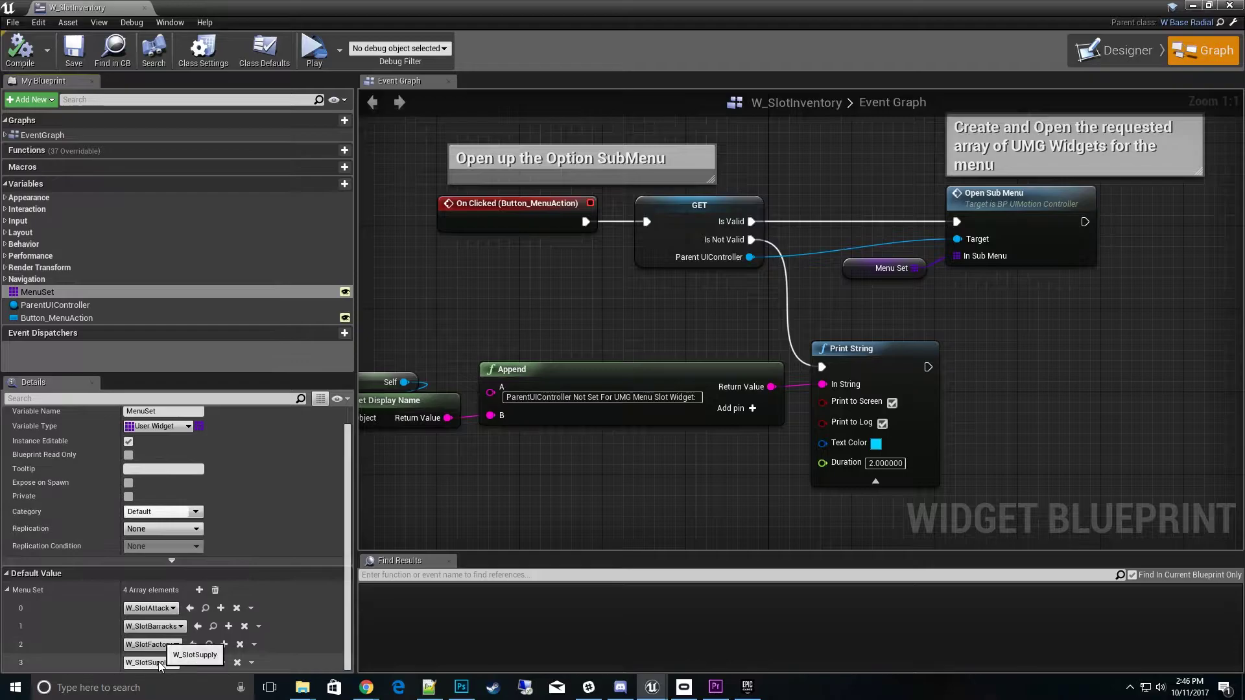
Step: Examine the Open Sub Menu node together with its Menu Set input and the comment above it
right_drag(620, 500, 547, 486)
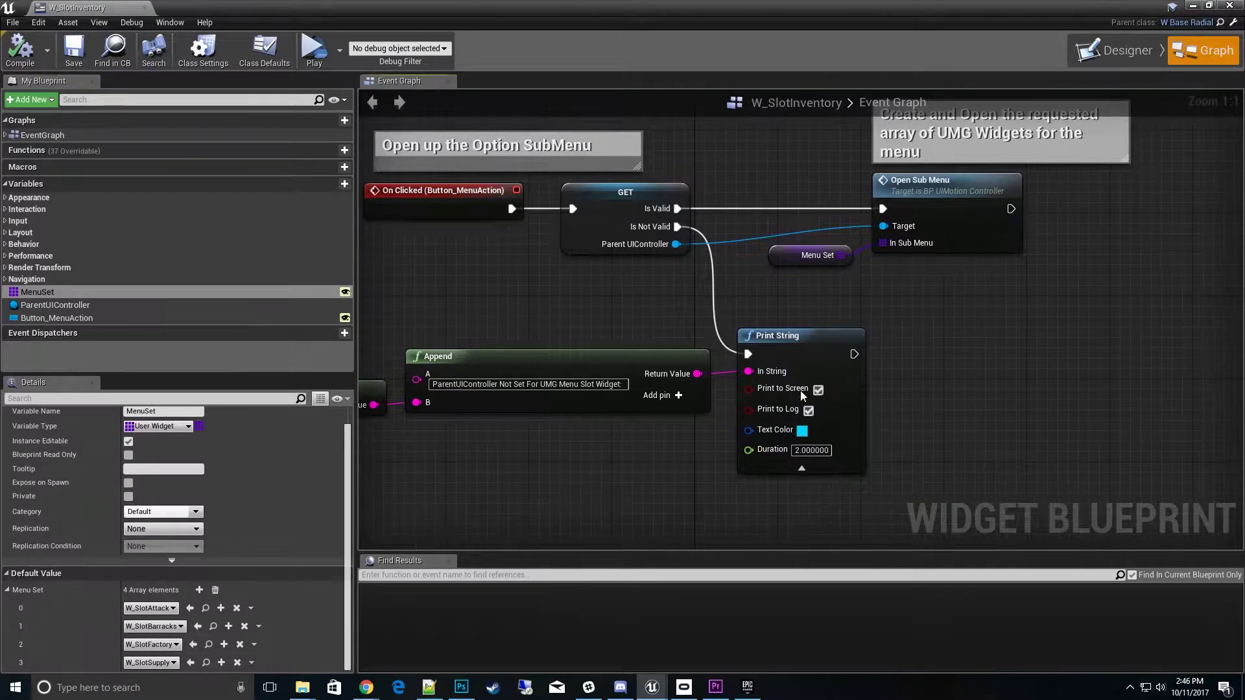
right_drag(963, 358, 888, 394)
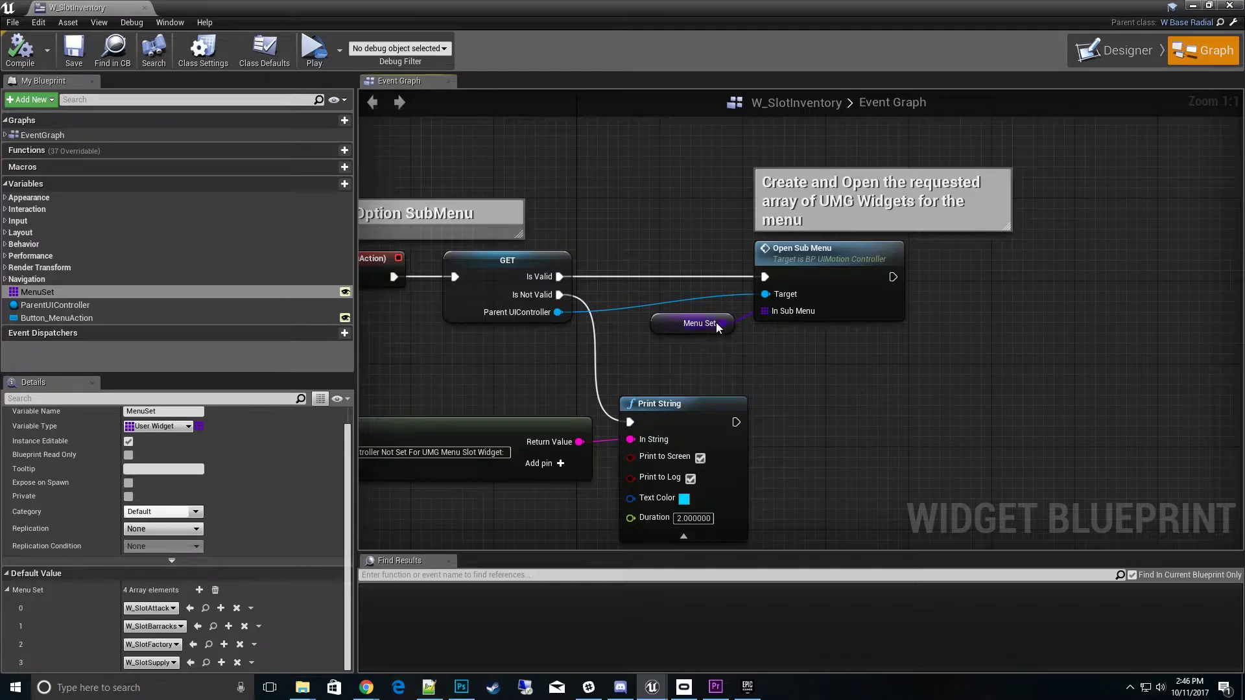
click(820, 256)
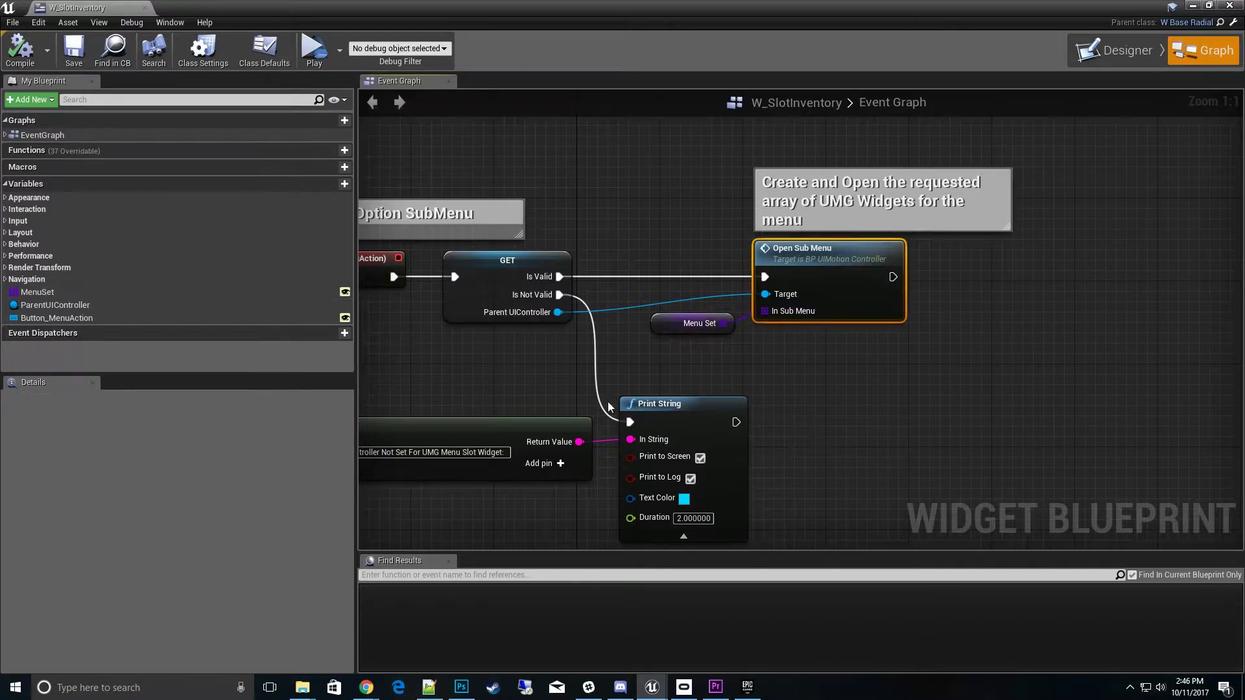
right_drag(764, 364, 900, 325)
drag(961, 314, 807, 146)
right_drag(1010, 283, 932, 352)
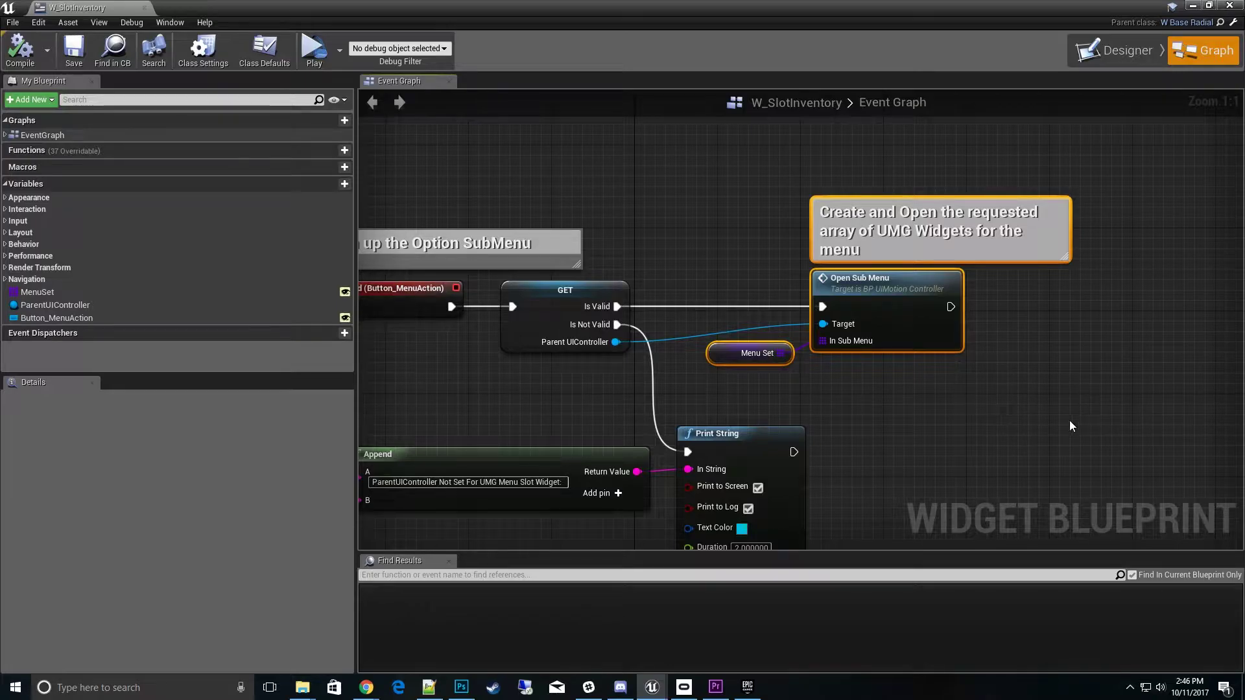
click(707, 189)
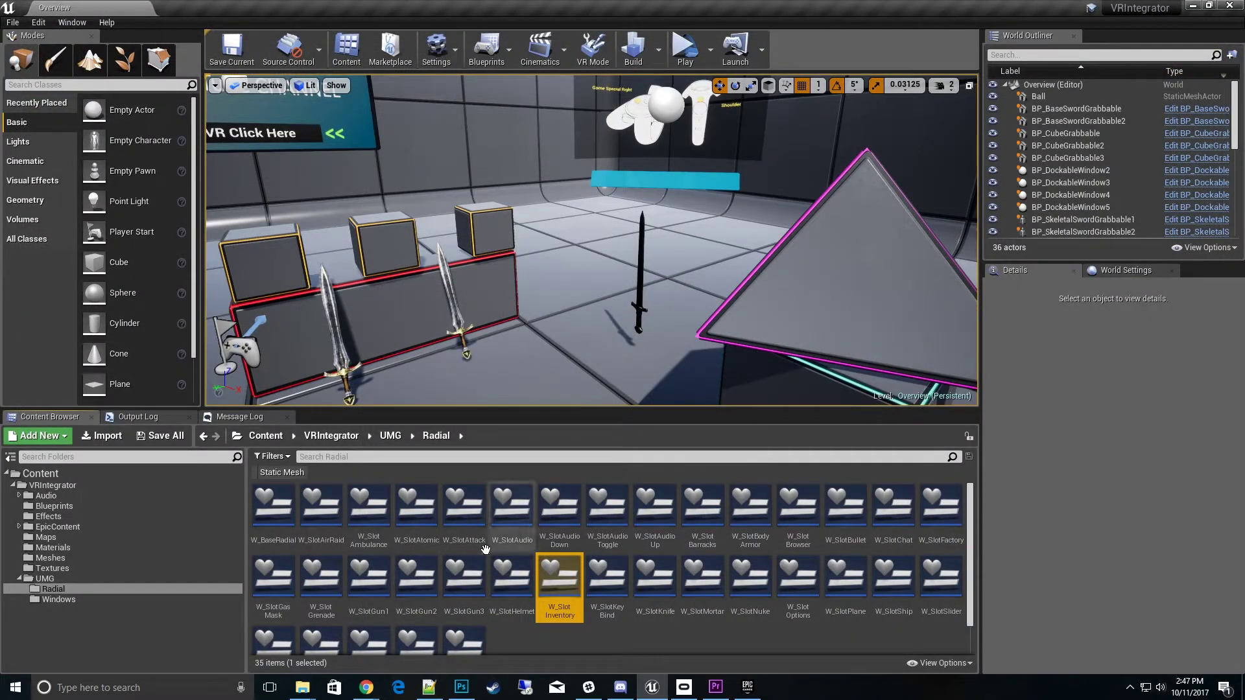
Step: Reopen BP_UIMotionController from the Blueprints folder, locate Menu Main's first entry, W_SlotBrowser, and open that widget's event graph
click(54, 506)
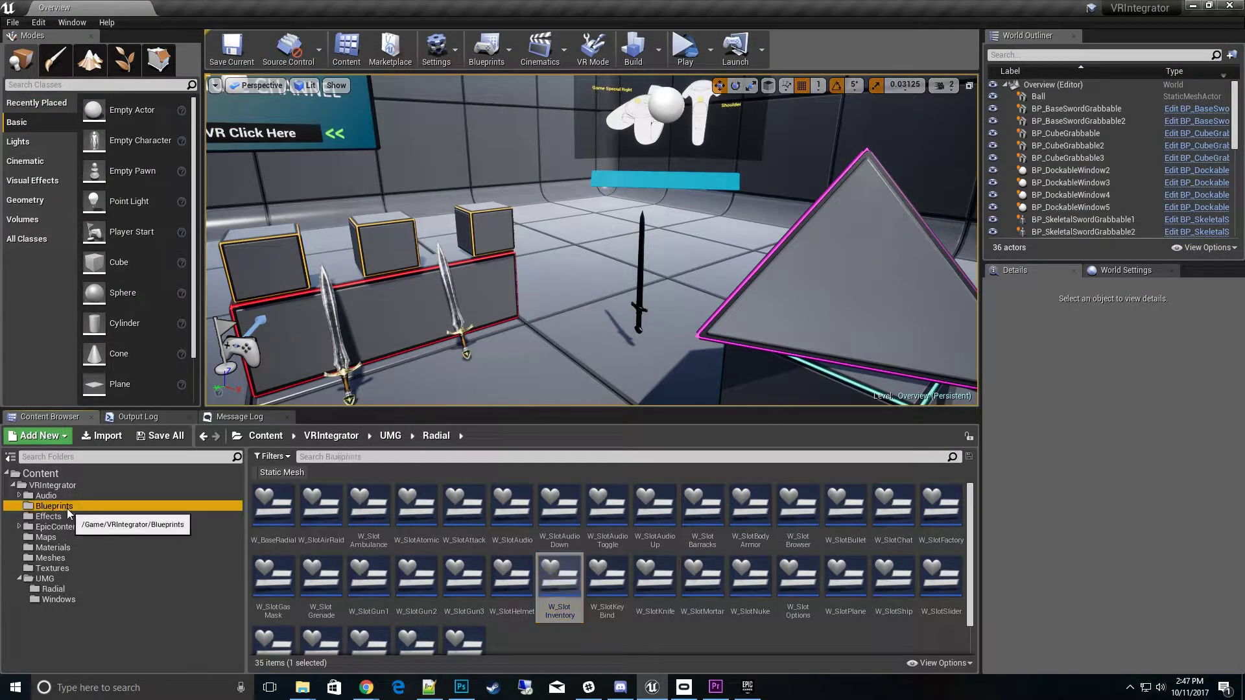
double_click(708, 506)
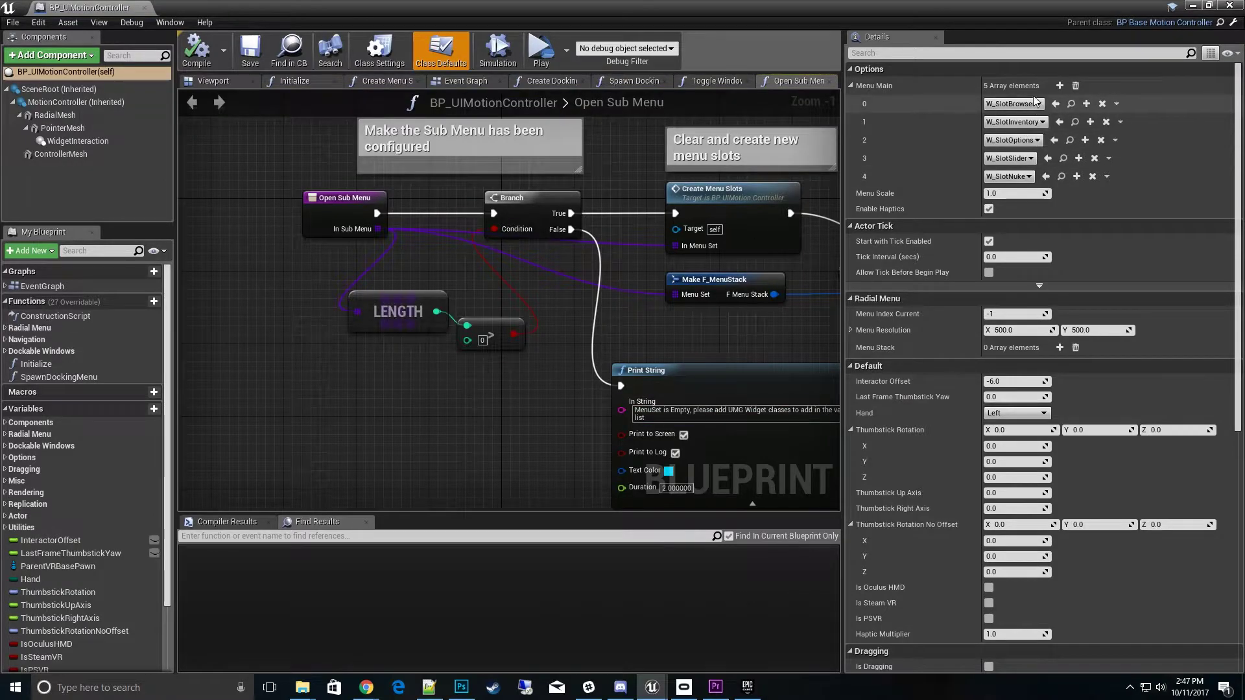
click(1072, 106)
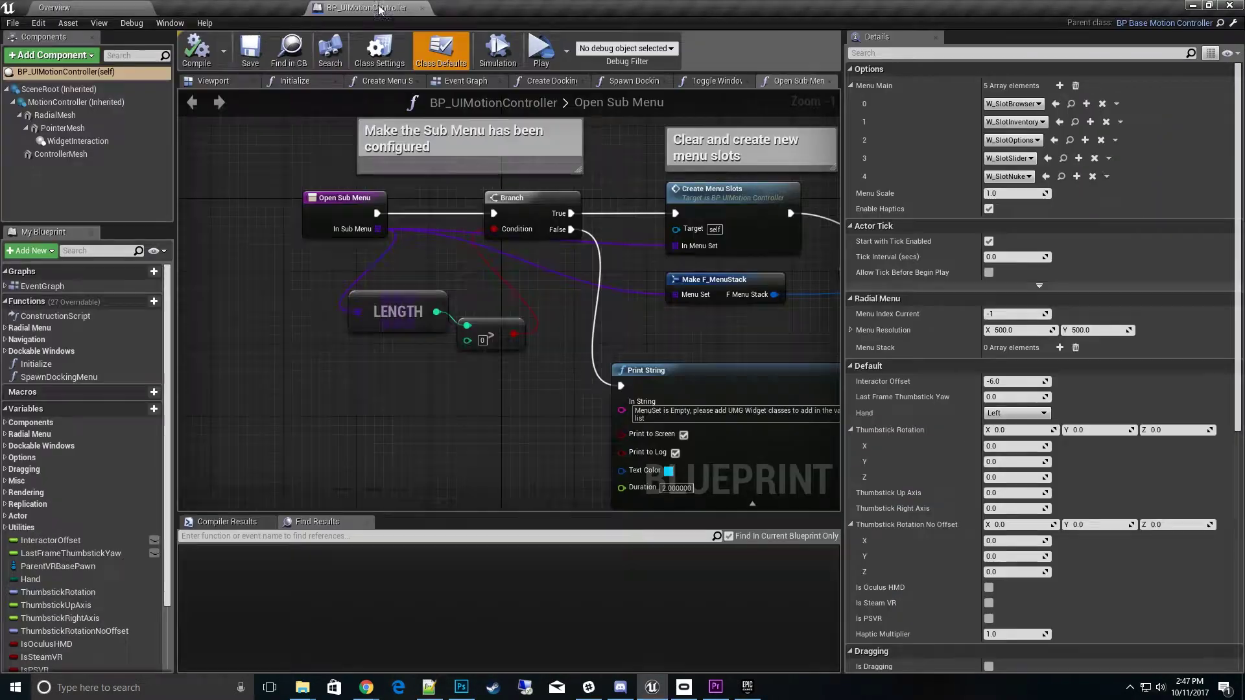
click(101, 7)
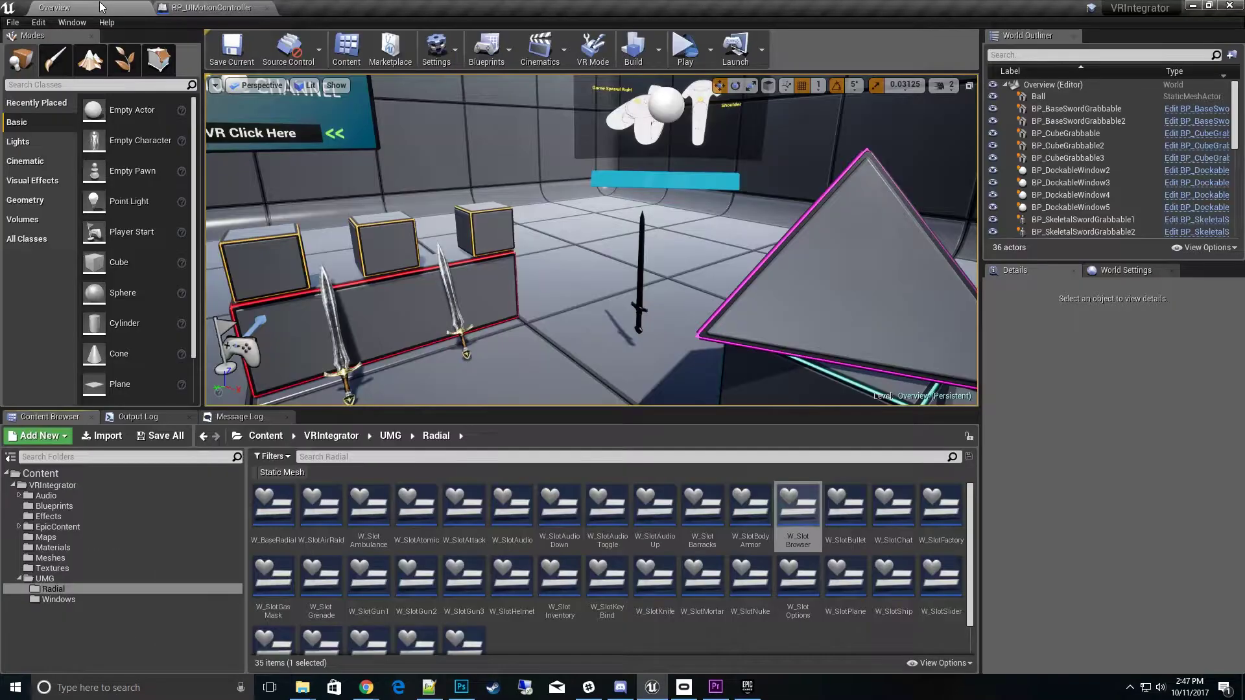
double_click(799, 509)
click(1190, 52)
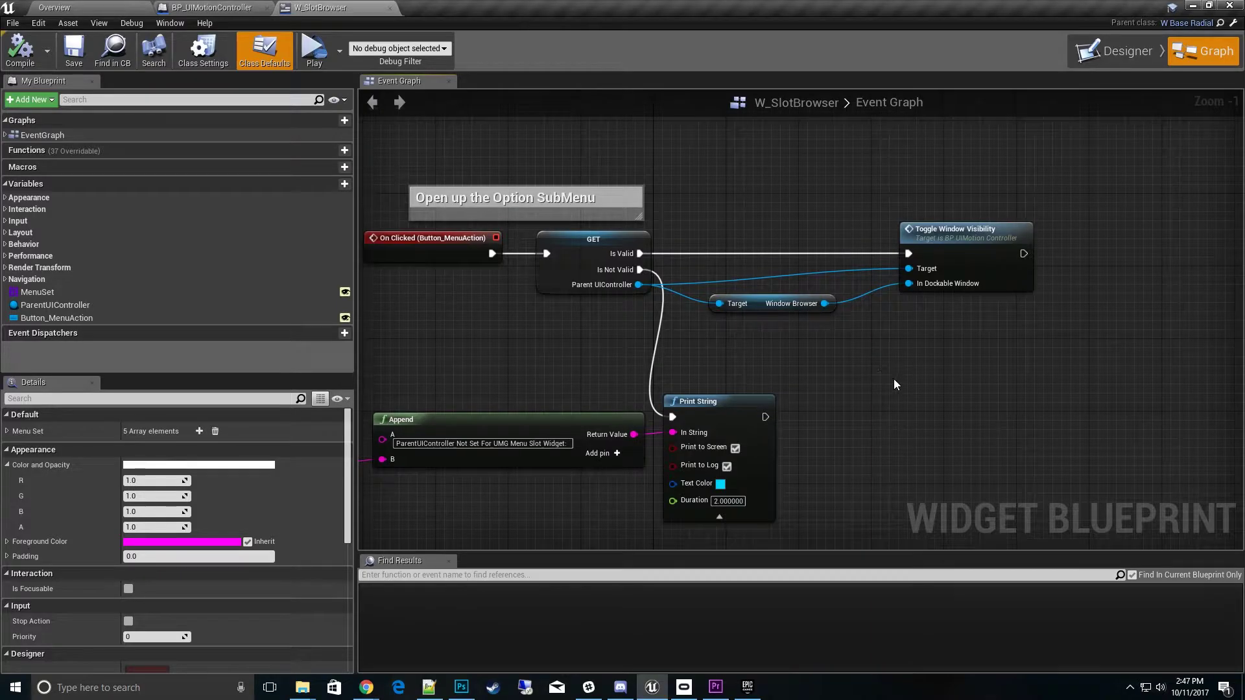
Step: Examine how W_SlotBrowser's On Clicked event and Parent UIController check feed Toggle Window Visibility, with Window Browser as the In Dockable Window input
right_drag(895, 384, 932, 380)
right_drag(608, 322, 616, 332)
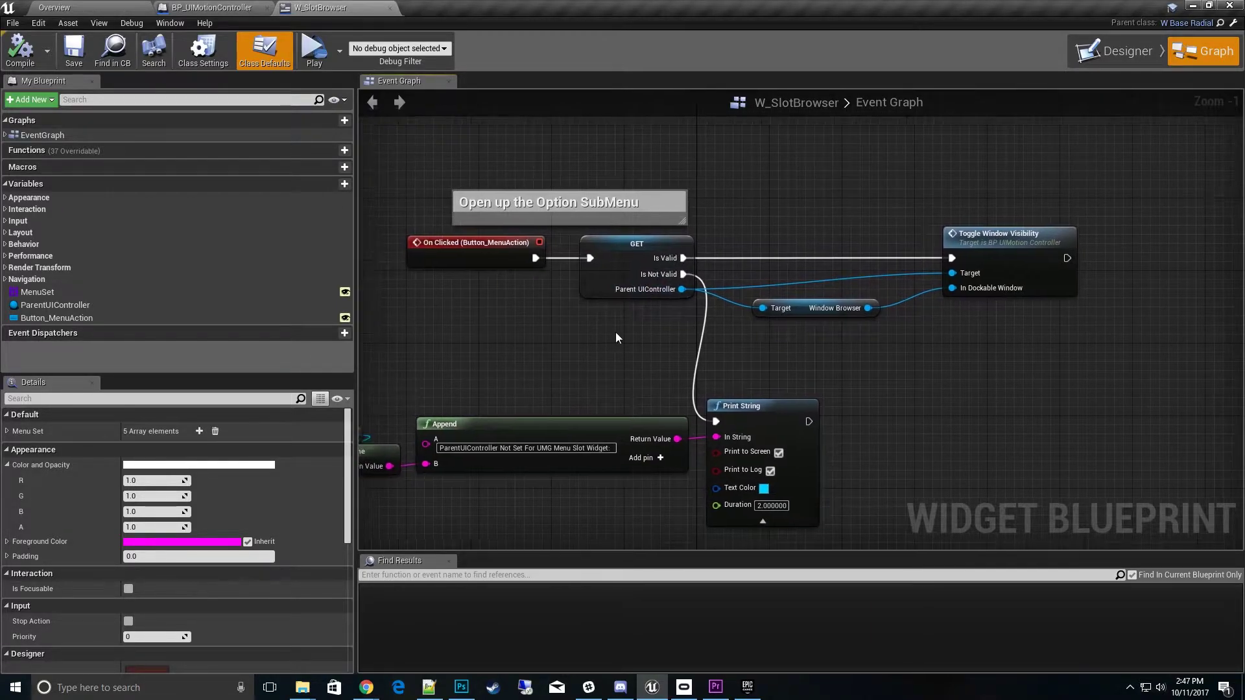
right_drag(898, 375, 833, 388)
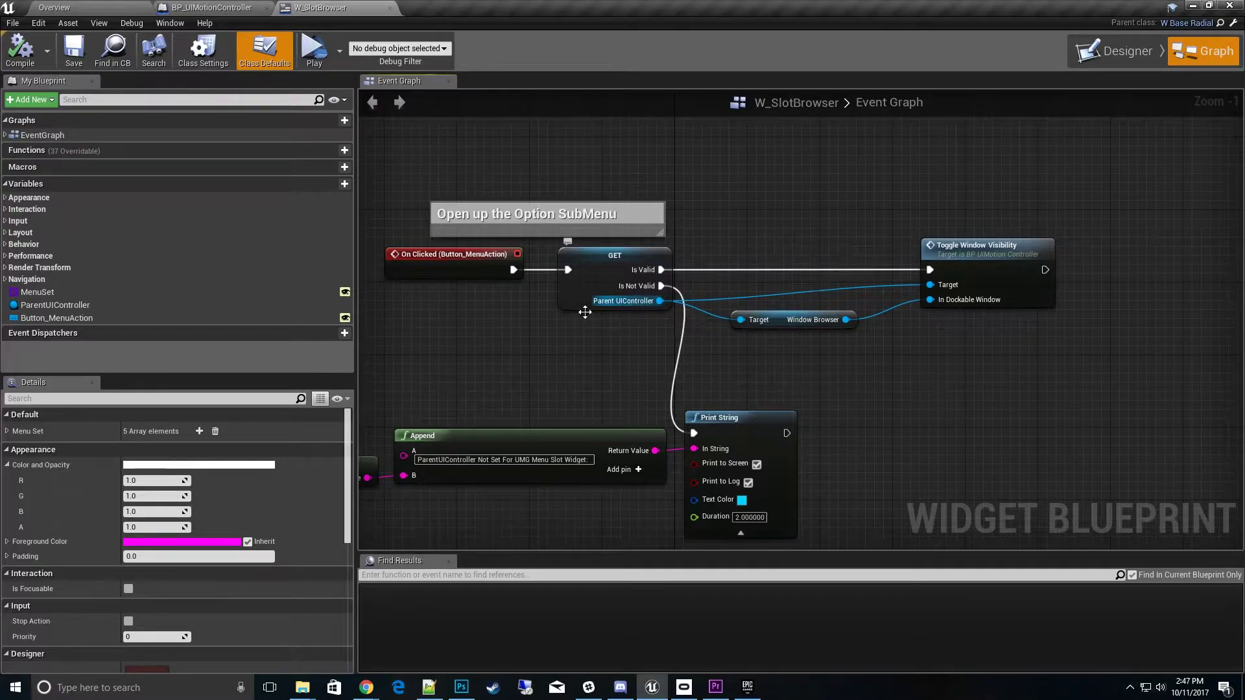
right_drag(671, 358, 600, 358)
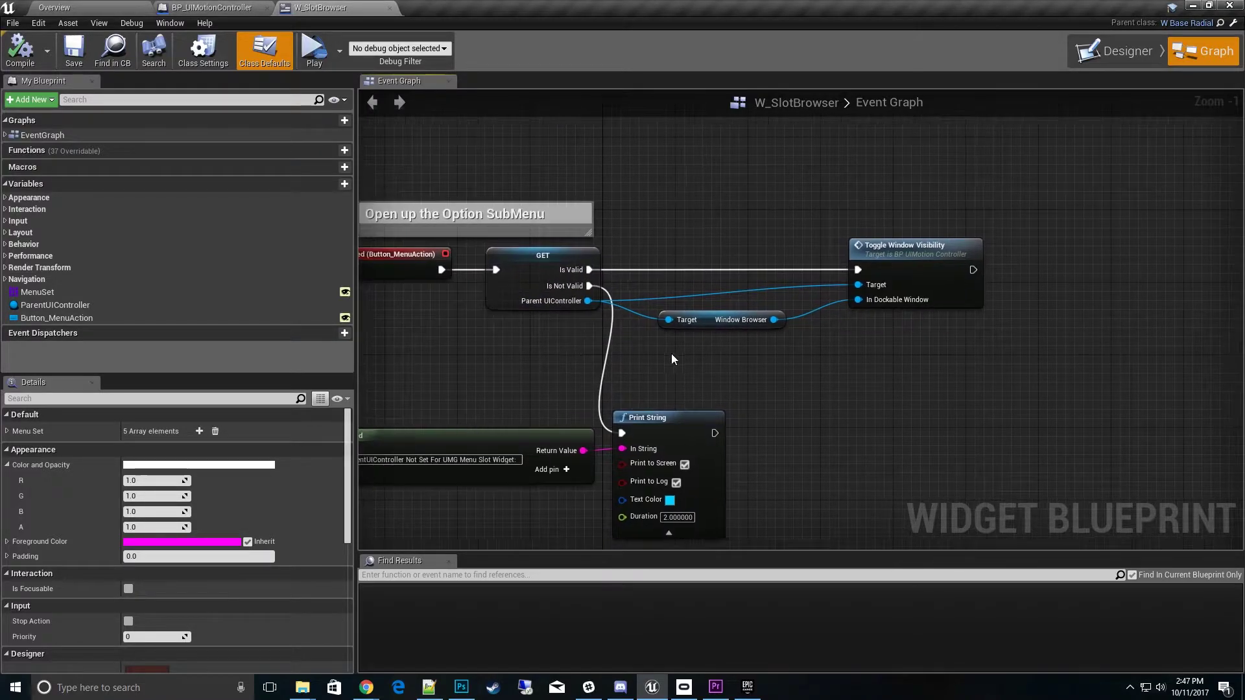
drag(587, 301, 837, 315)
click(734, 331)
click(926, 240)
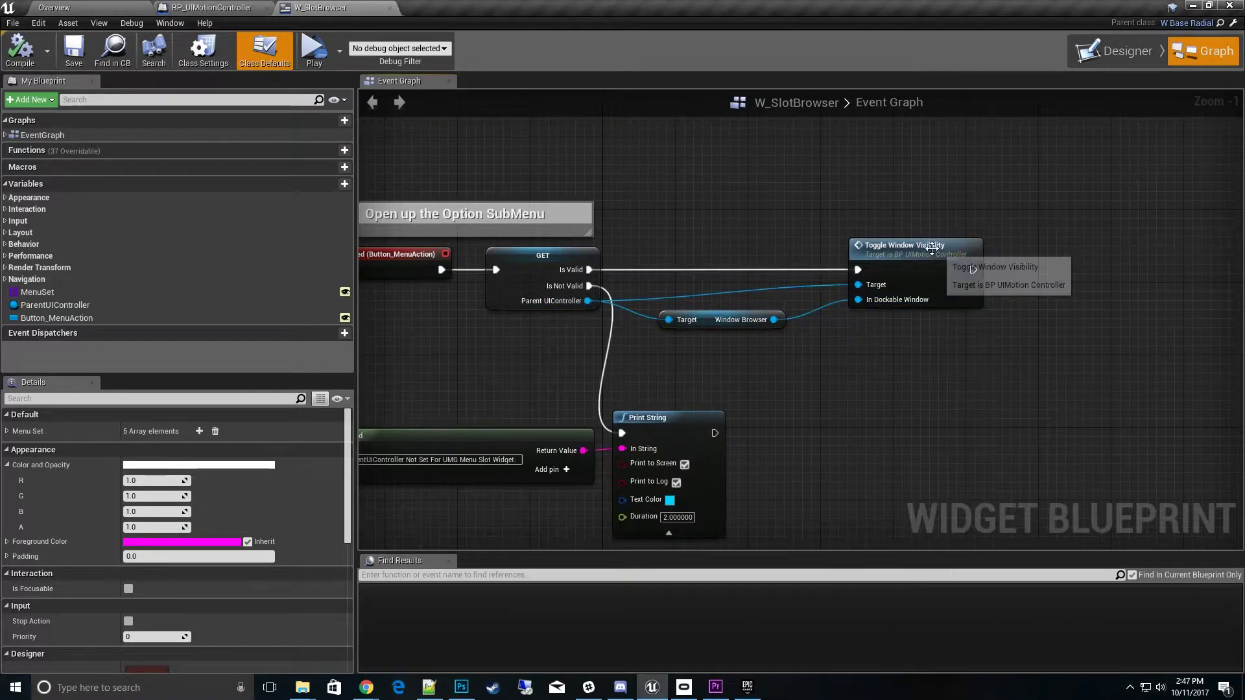
click(927, 239)
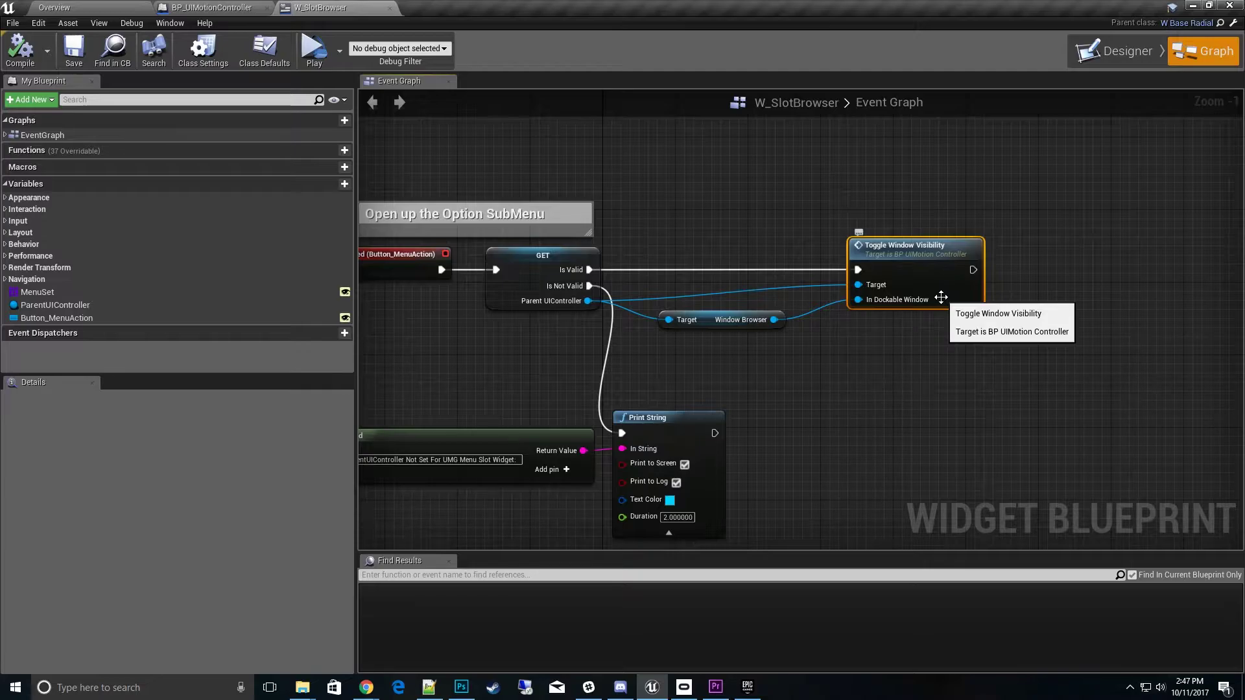
click(727, 320)
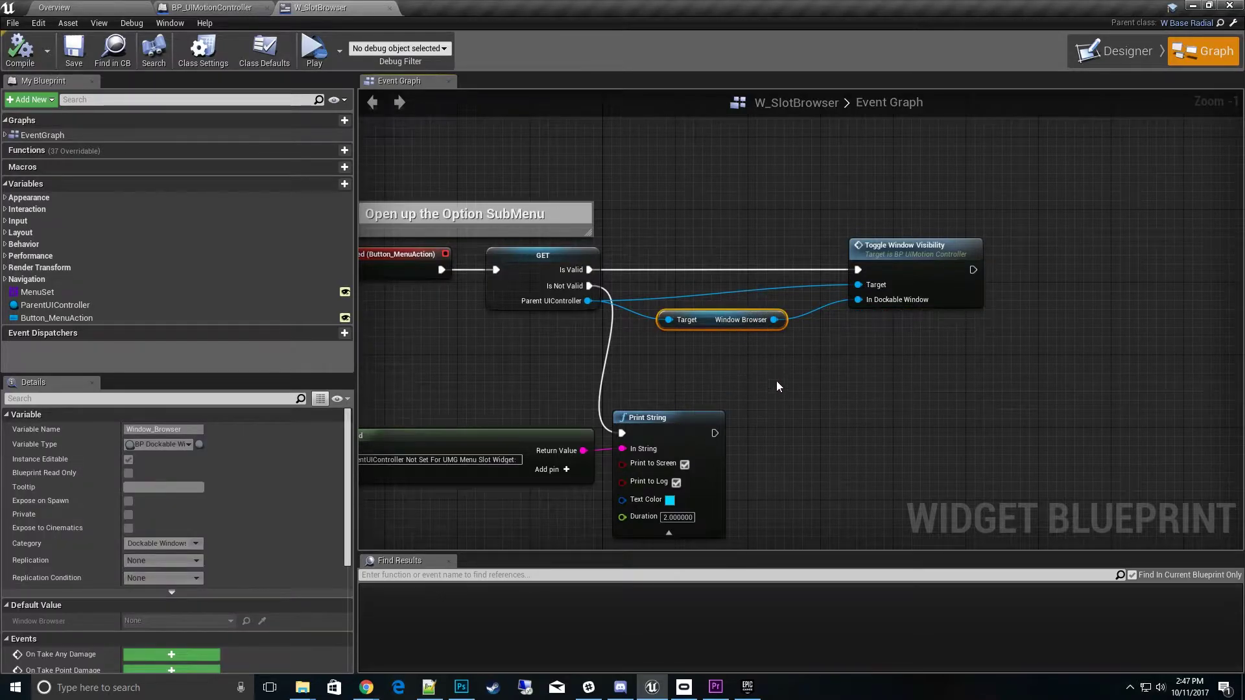
click(839, 387)
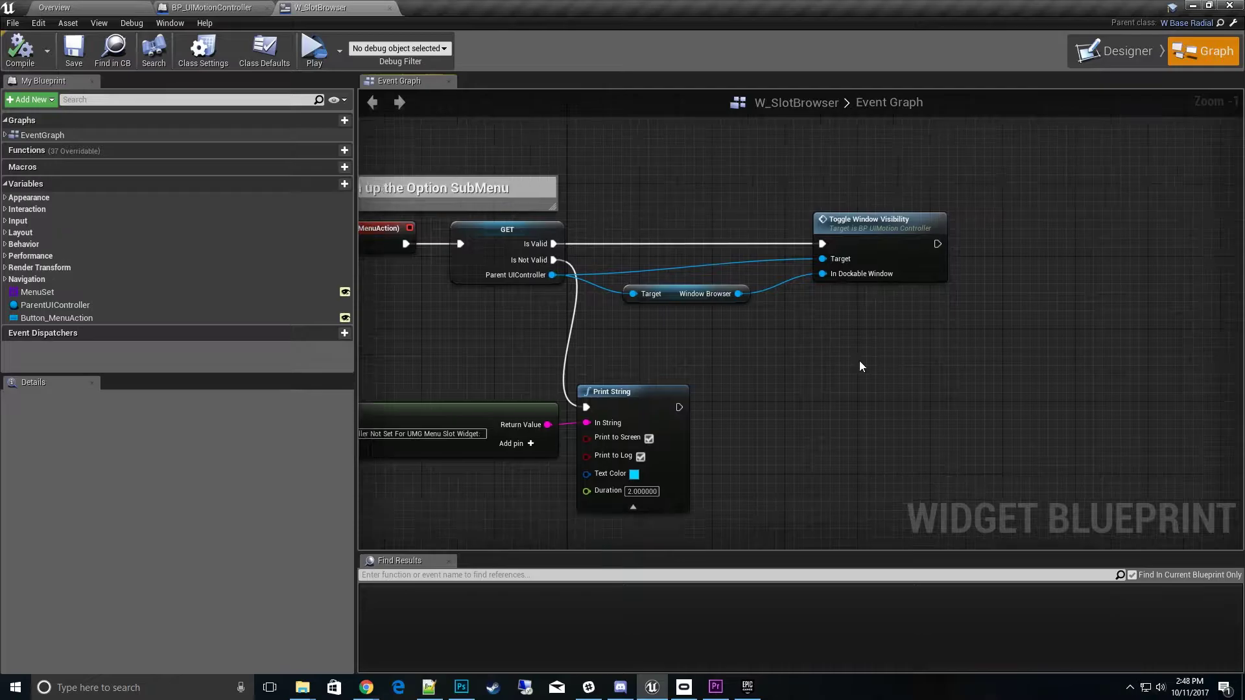
right_drag(645, 212, 690, 266)
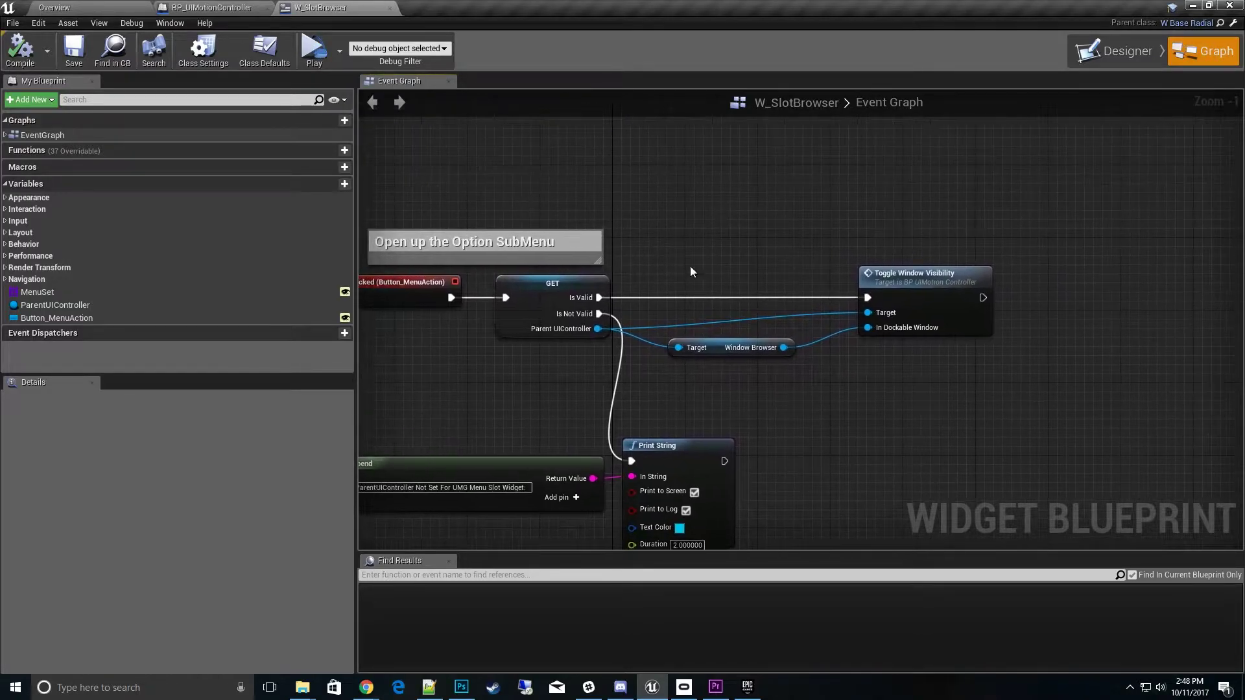
Step: Return to BP_UIMotionController and bring the CreateDockingMenus function's Sequence and Spawn Docking Menu nodes into readable view
click(232, 13)
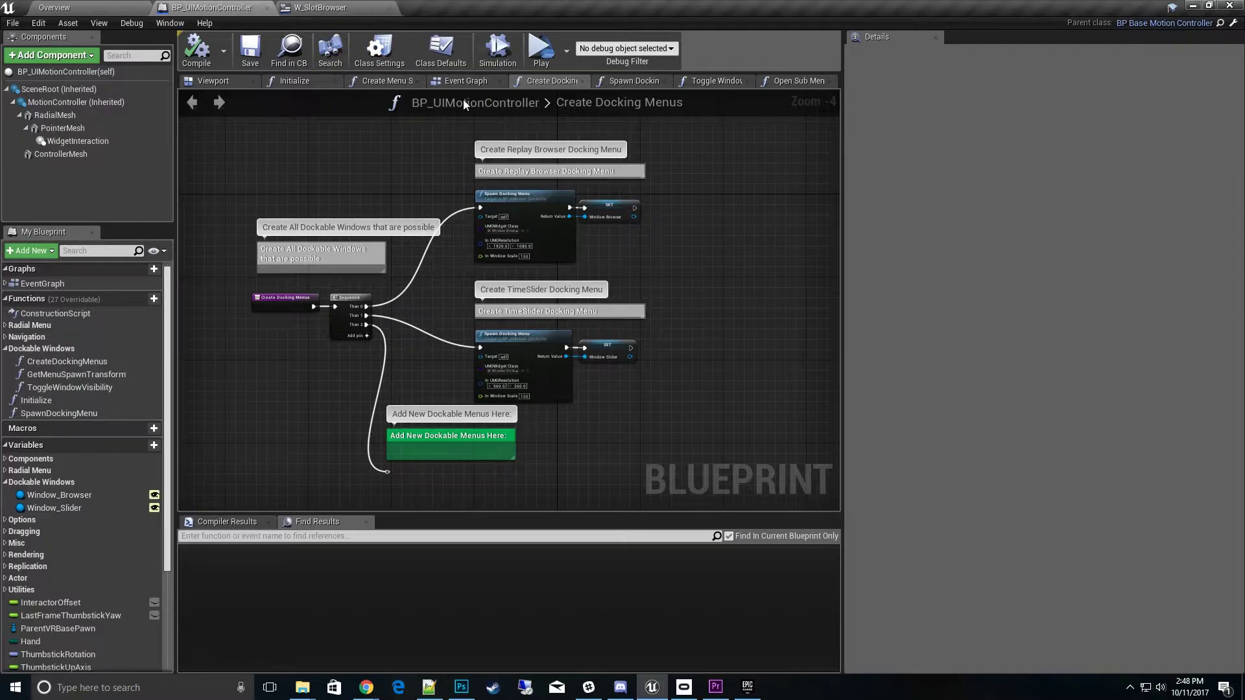
click(66, 364)
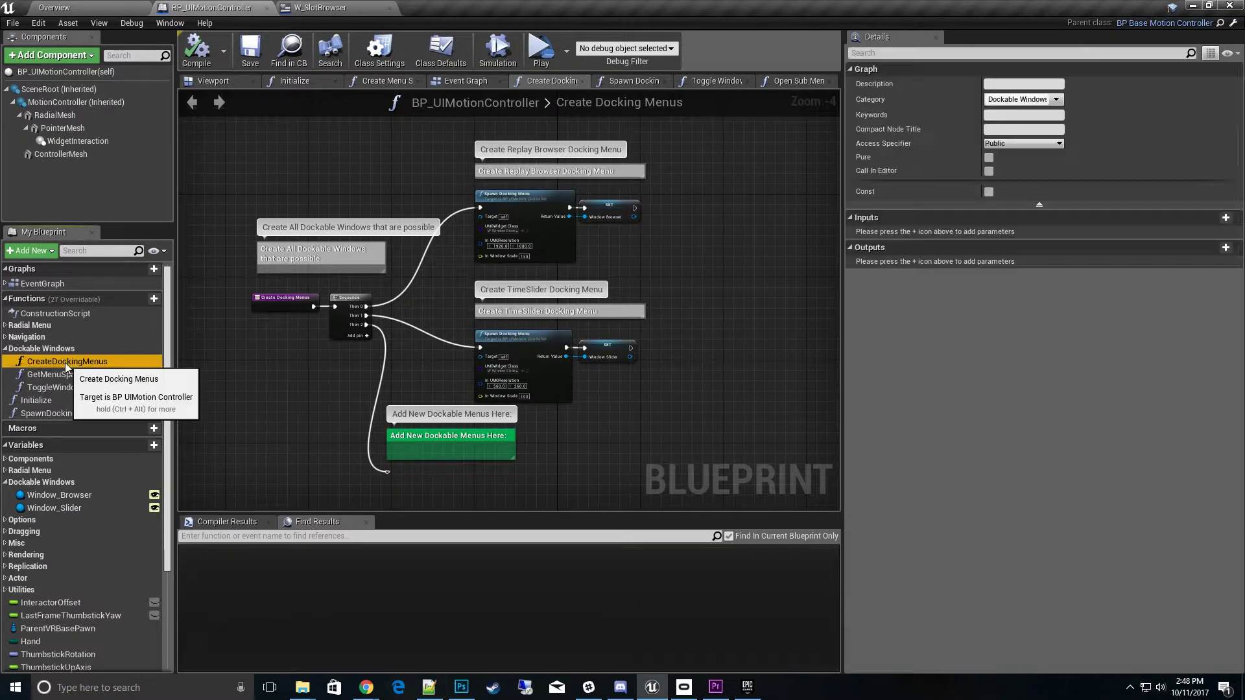
scroll(379, 383, up, 2)
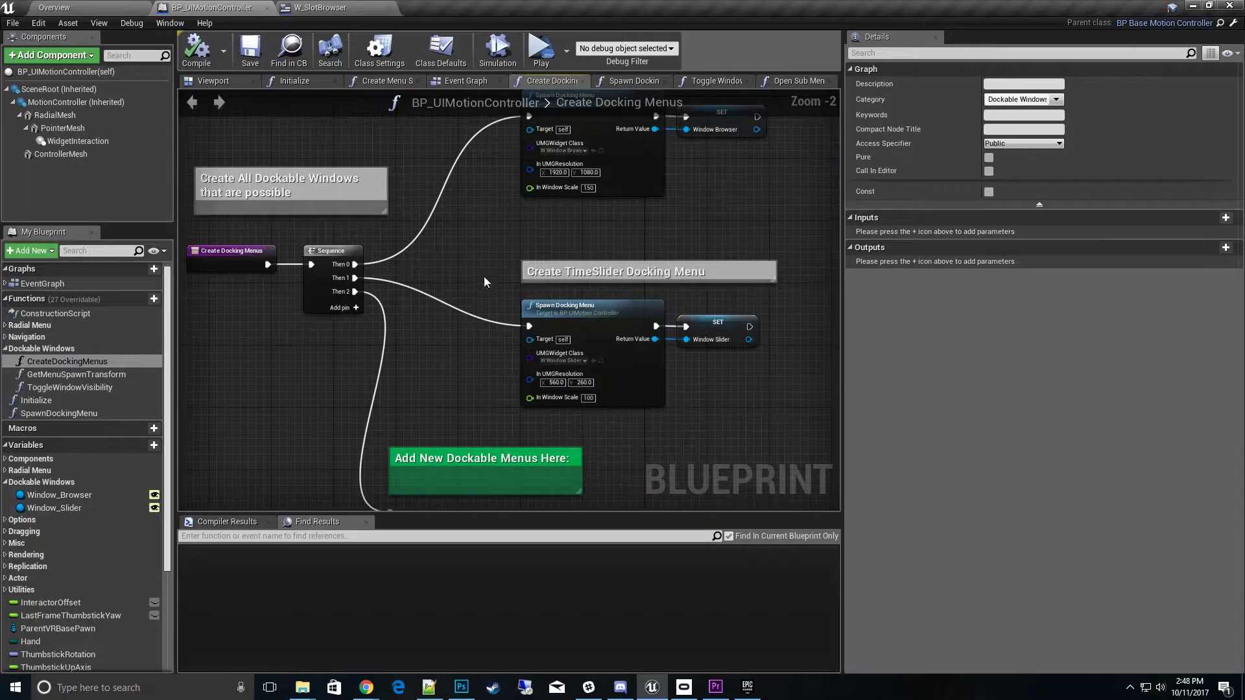
right_drag(484, 281, 407, 339)
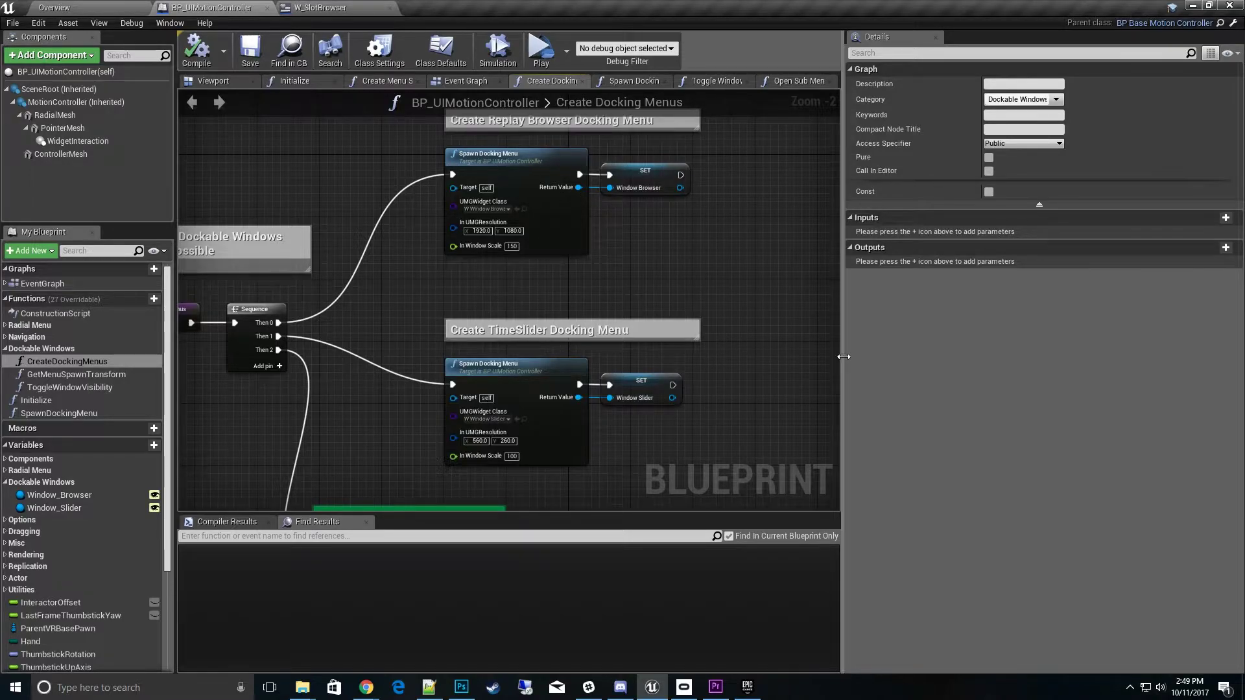
Step: Widen the graph area and examine the Replay Browser and TimeSlider docking menu branches and the spot reserved for new dockable menus
drag(843, 357, 936, 357)
right_drag(811, 402, 829, 240)
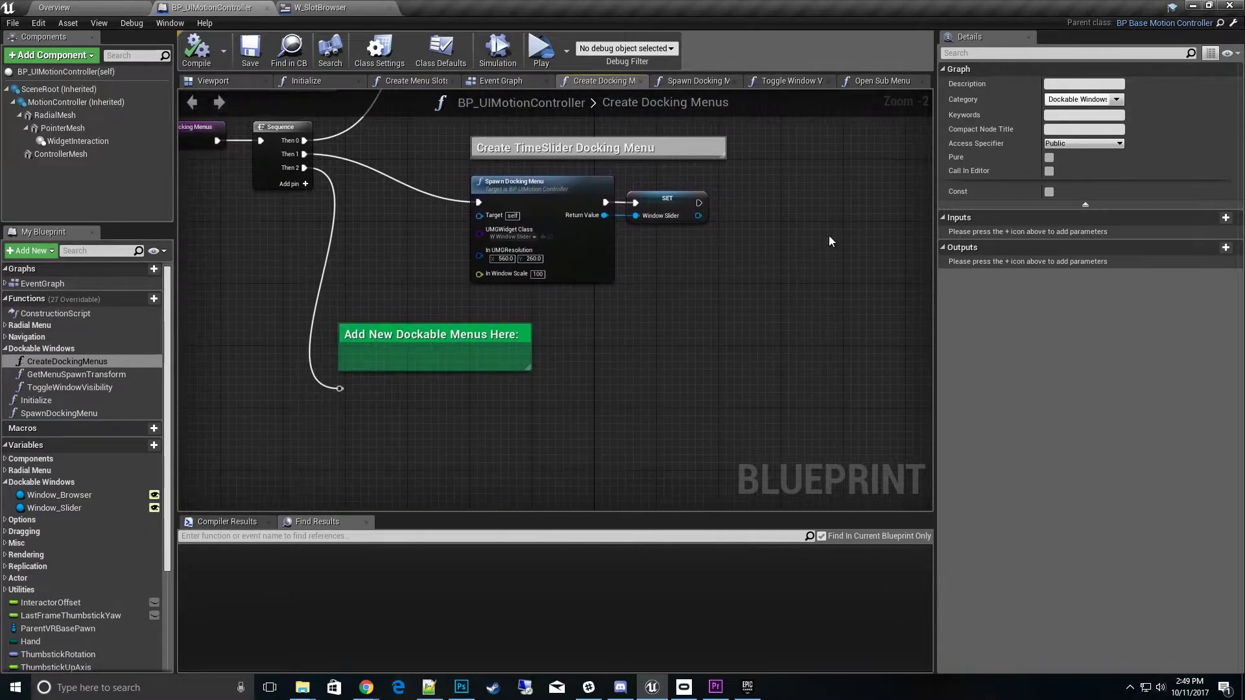
right_drag(725, 291, 719, 485)
right_drag(483, 188, 583, 236)
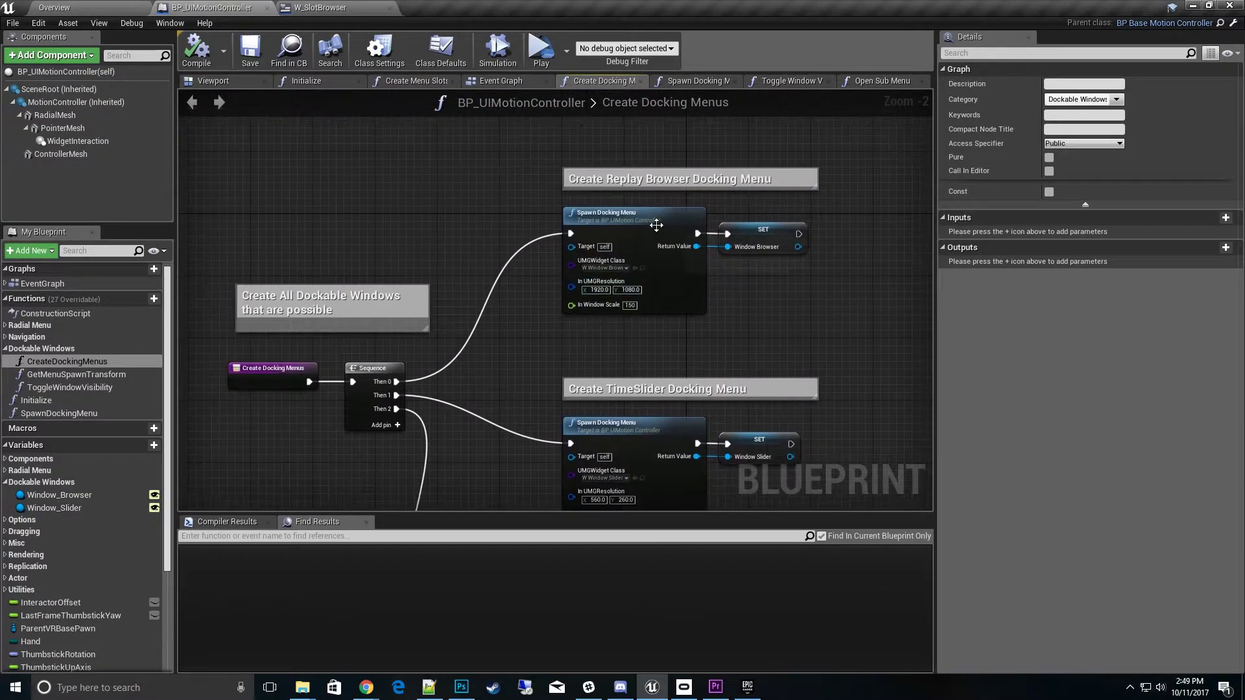
right_drag(812, 322, 769, 300)
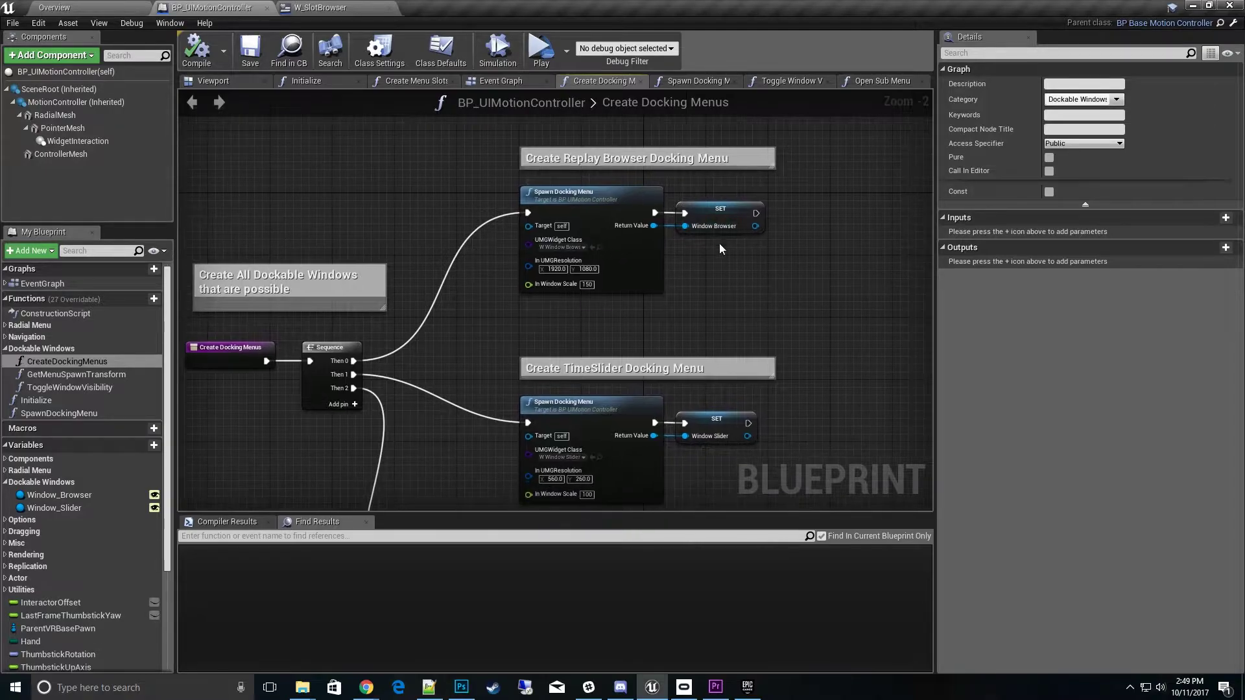
right_drag(759, 414, 742, 344)
right_drag(762, 387, 756, 327)
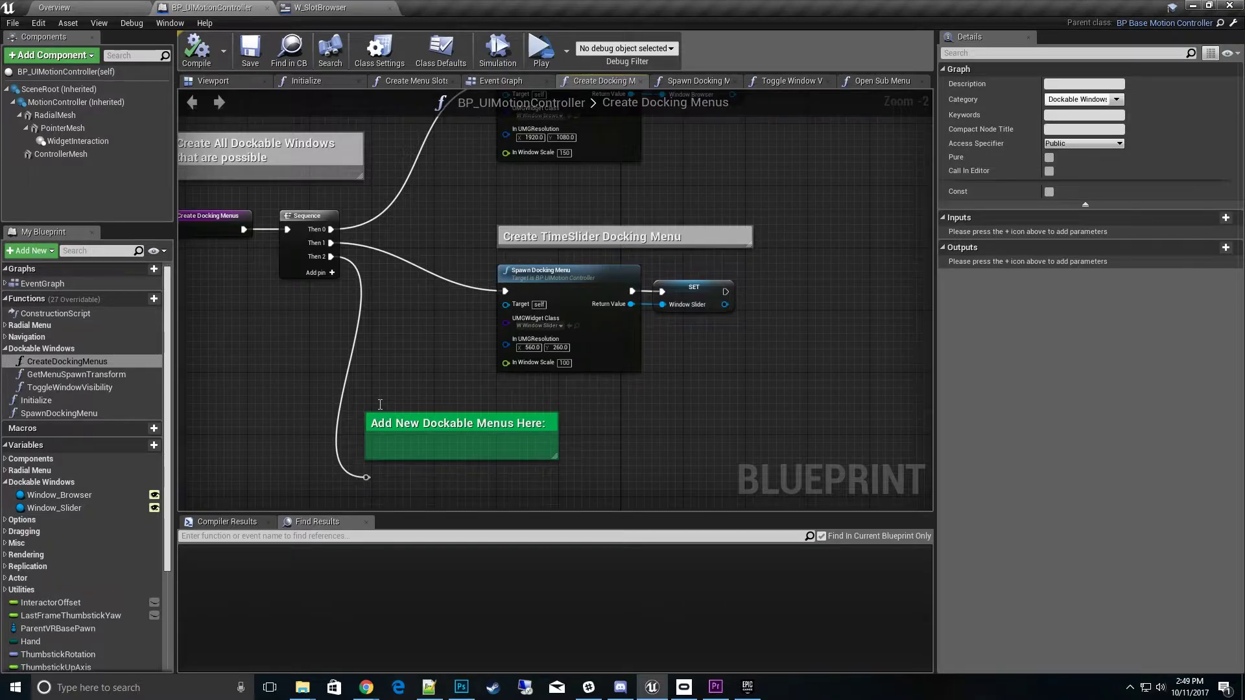
right_drag(428, 379, 436, 354)
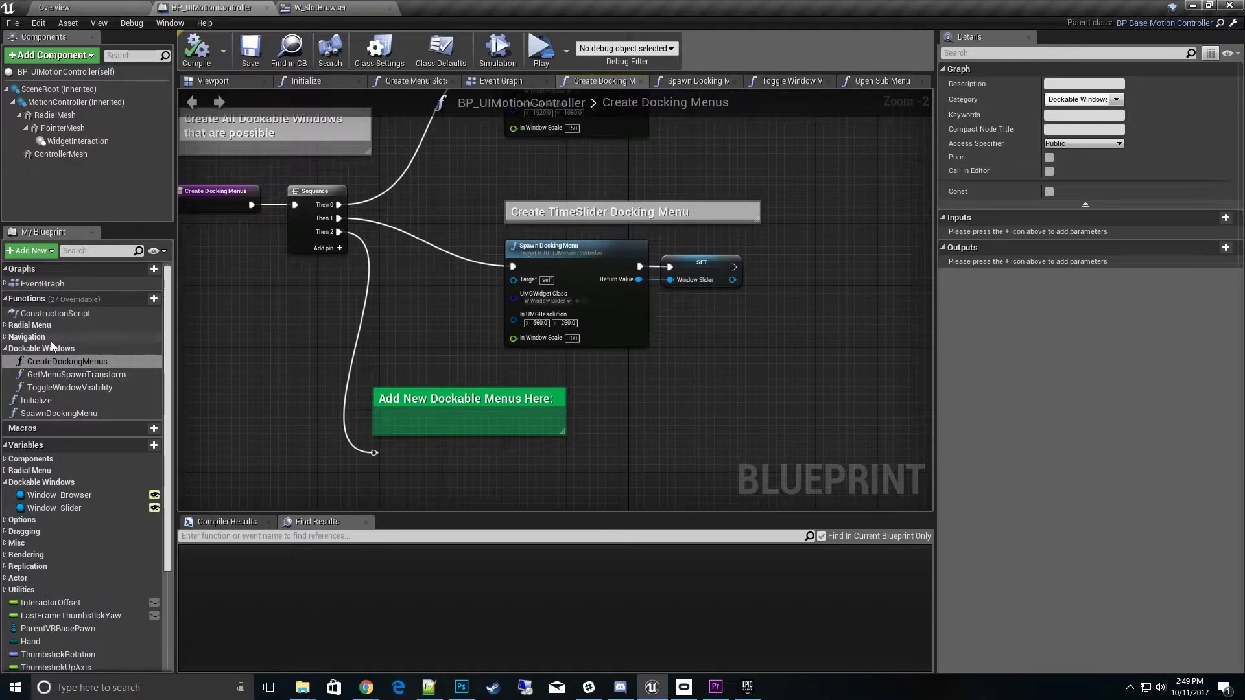
Step: Duplicate the Window_Slider variable in the Dockable Windows category and name the copy Window_Nuke
scroll(39, 373, down, 3)
click(75, 441)
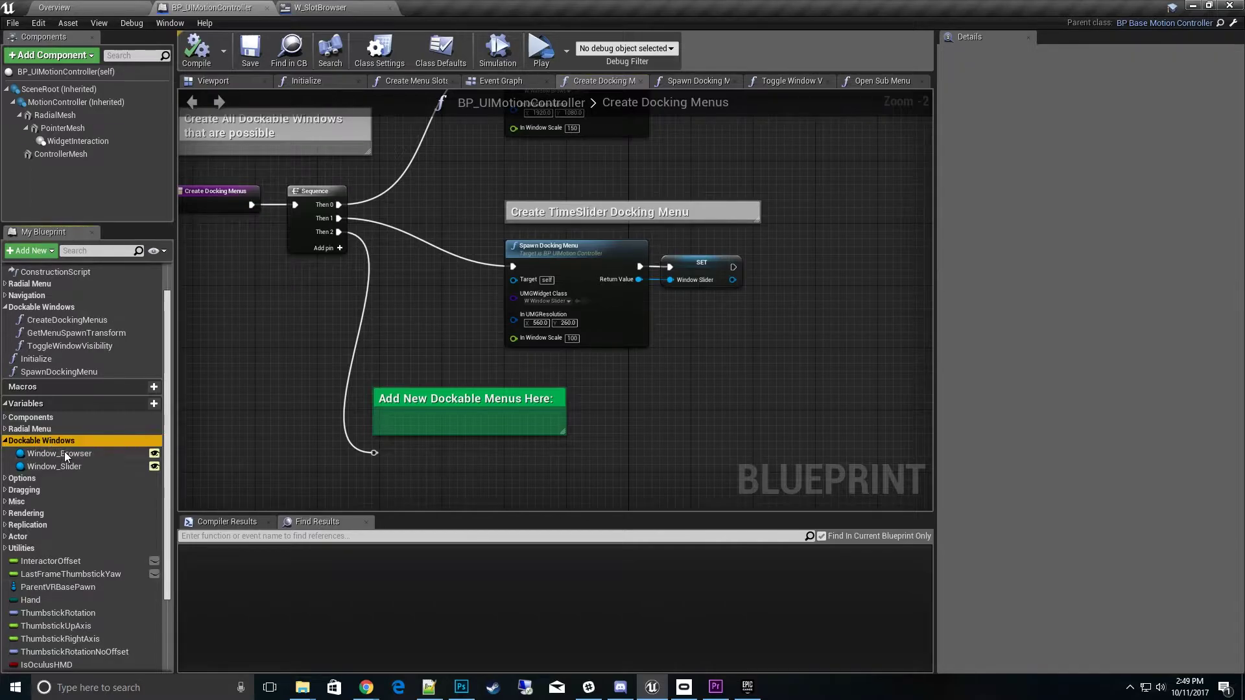
click(68, 466)
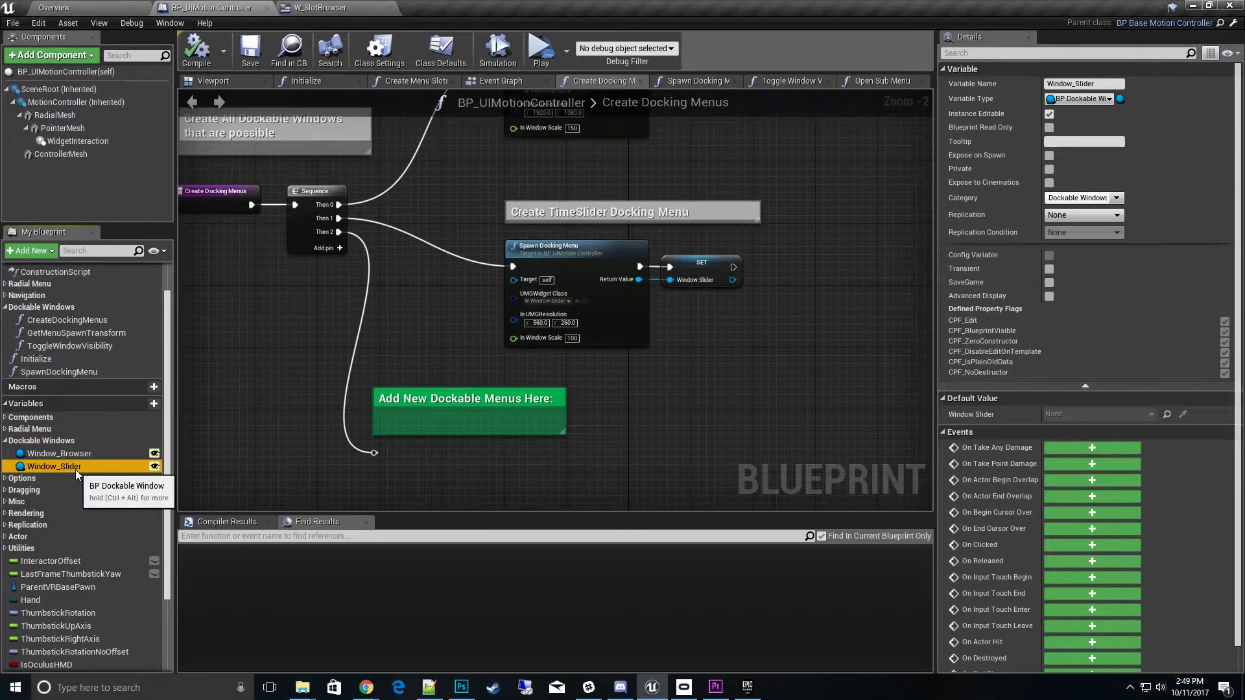
right_click(76, 466)
click(102, 502)
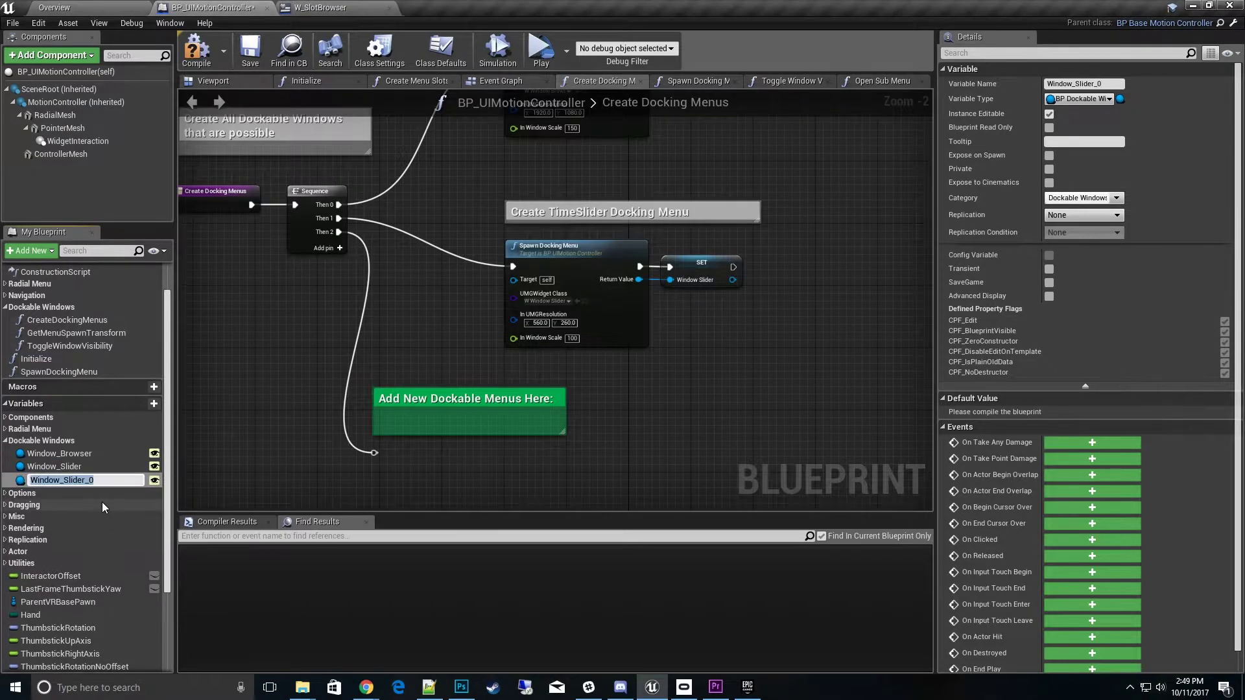
key(Right)
key(BackSpace)
key(BackSpace)
key(BackSpace)
key(BackSpace)
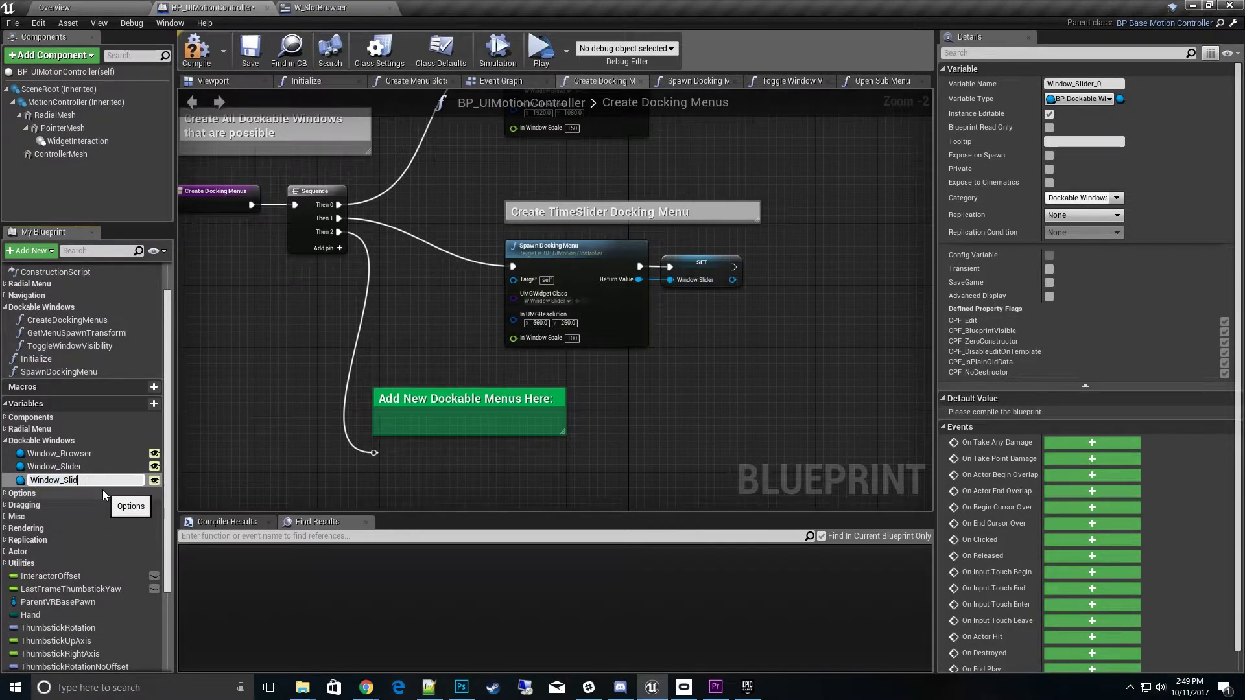
text(Nuke)
key(Return)
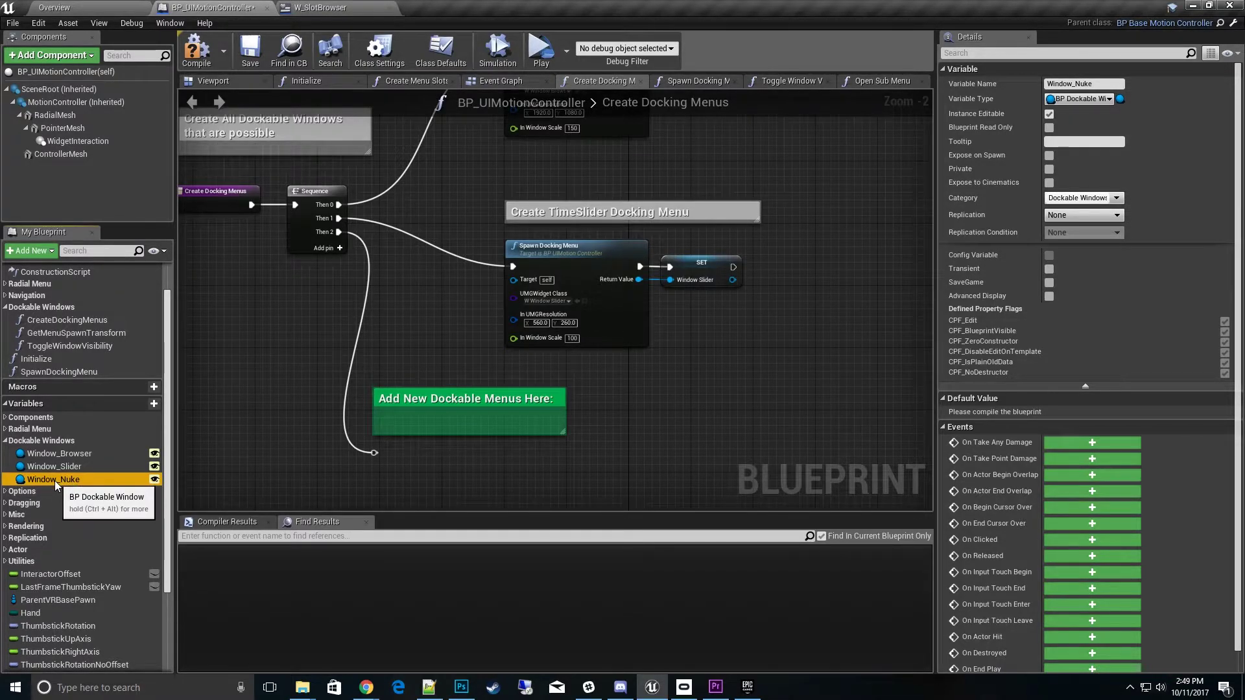
Step: Add a setter node for Window_Nuke and paste a copy of the TimeSlider's Spawn Docking Menu node below the green comment
alt+drag(54, 481, 654, 405)
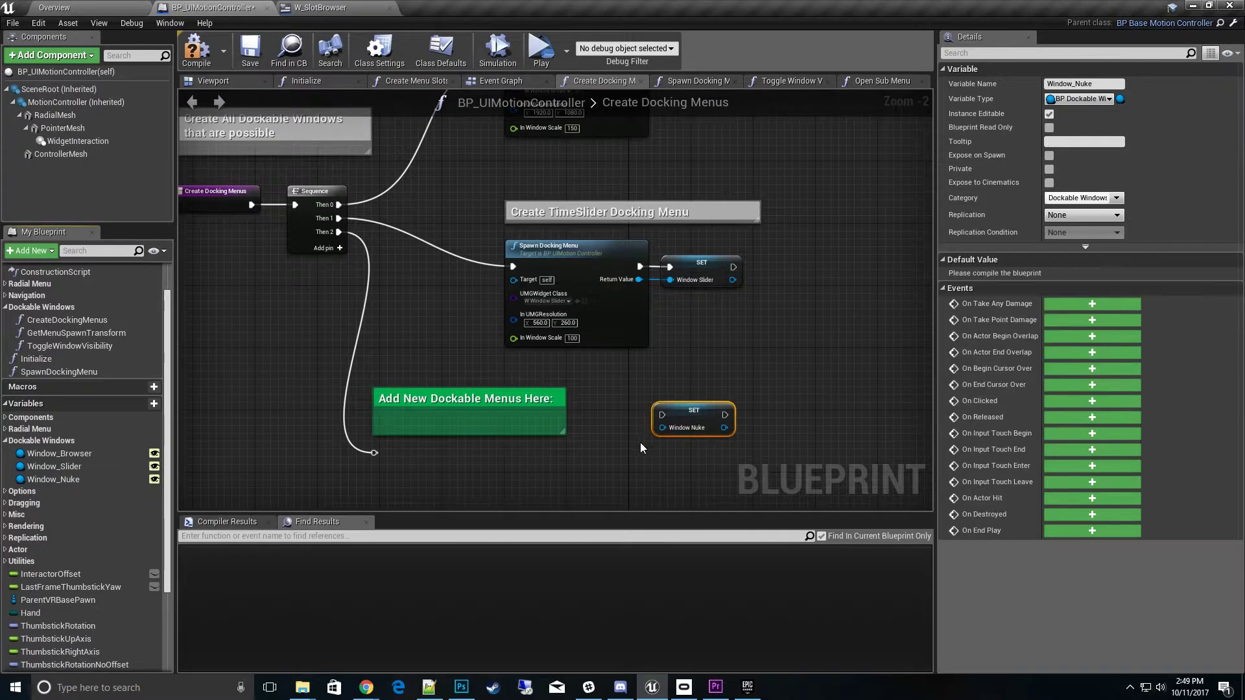
click(576, 250)
right_drag(598, 436, 612, 322)
click(498, 398)
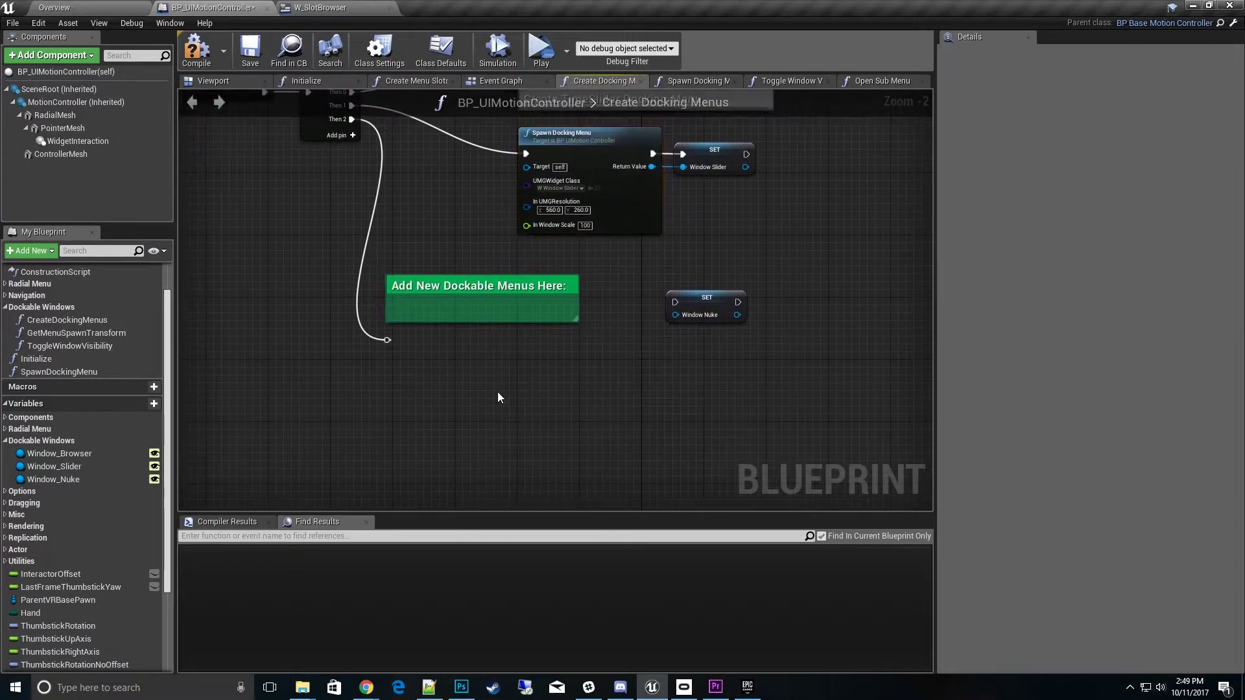
key(ctrl+v)
Step: Wire the Sequence's Then 2 branch through the new Spawn Docking Menu node into SET Window Nuke, including its Return Value
drag(525, 407, 442, 372)
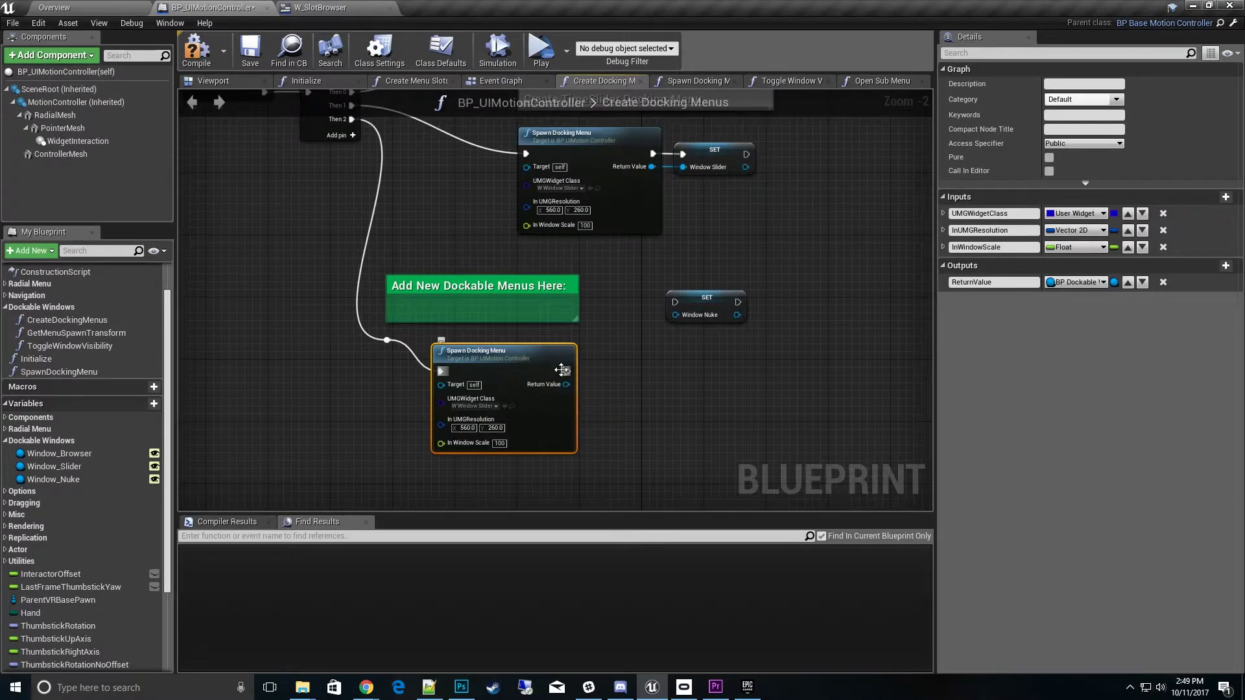
drag(563, 371, 620, 385)
scroll(610, 441, up, 3)
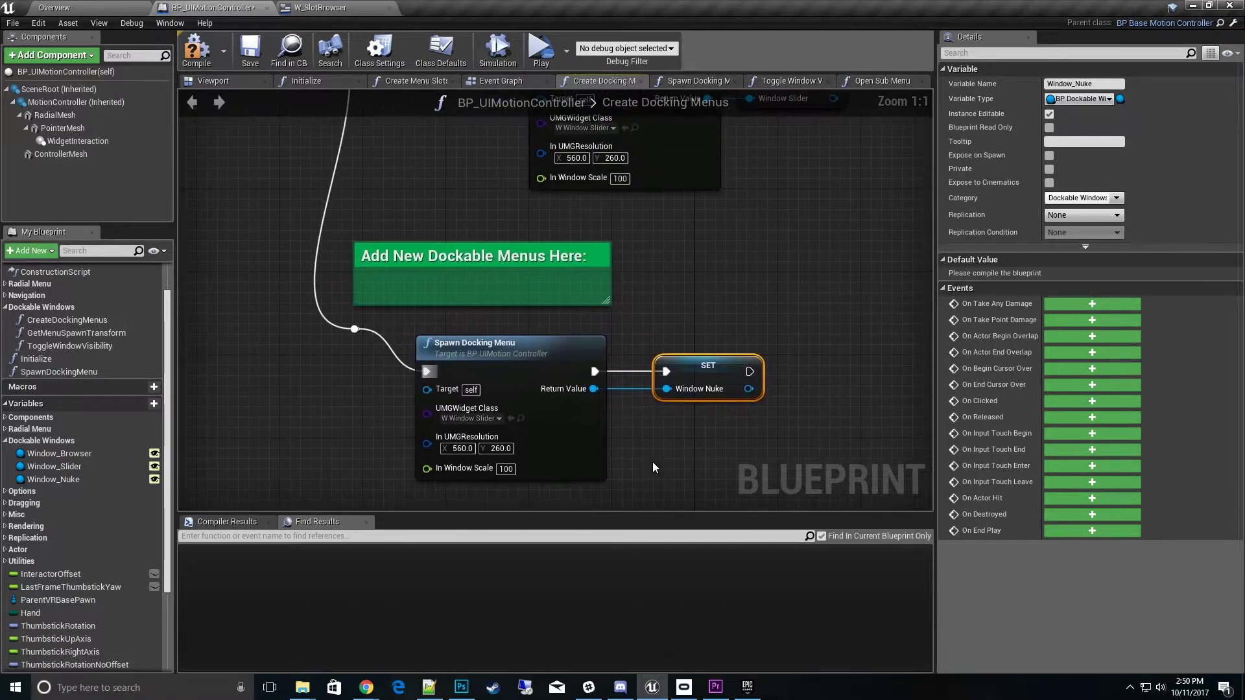
Step: Set the new Spawn Docking Menu node's In UMGResolution to X 500 and Y 500
right_drag(653, 462, 669, 393)
click(480, 379)
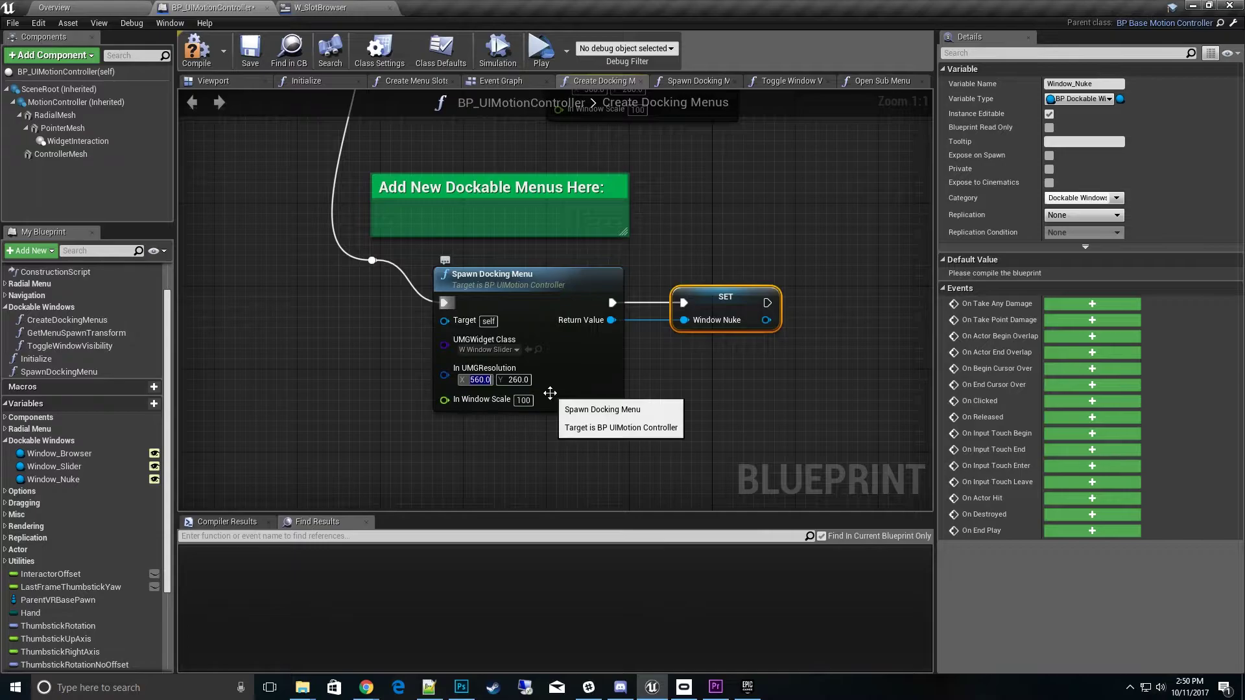
text(500)
click(518, 382)
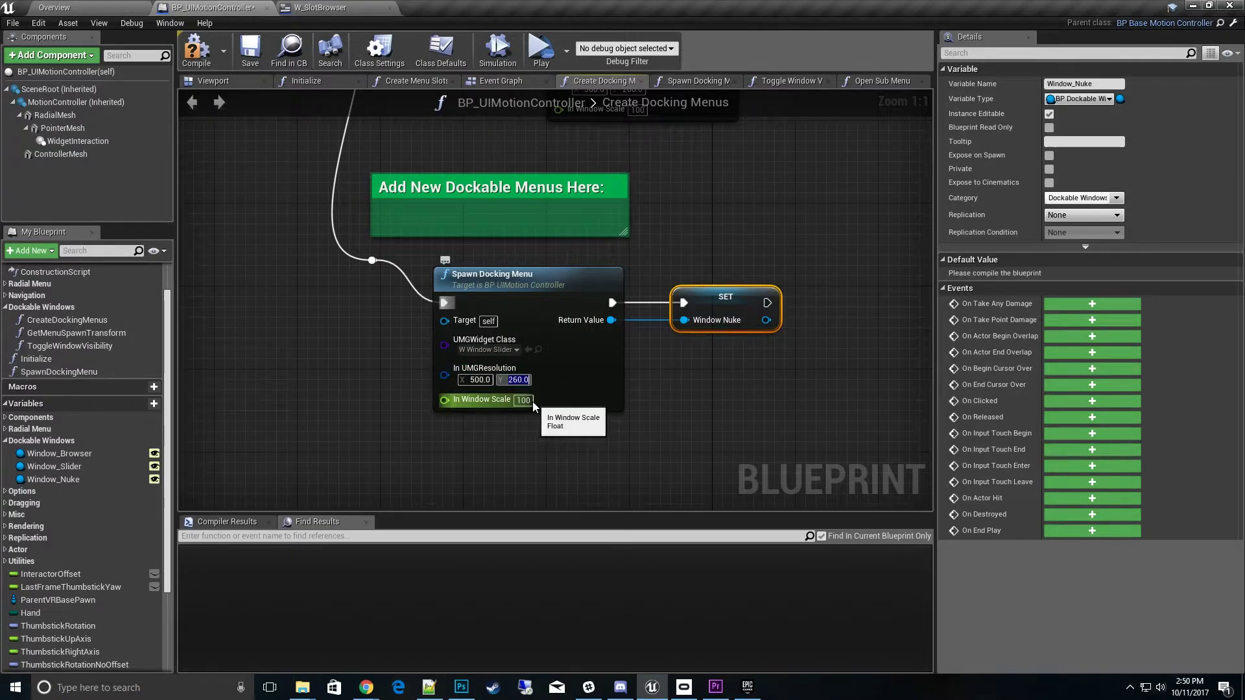
text(500)
key(Return)
click(632, 436)
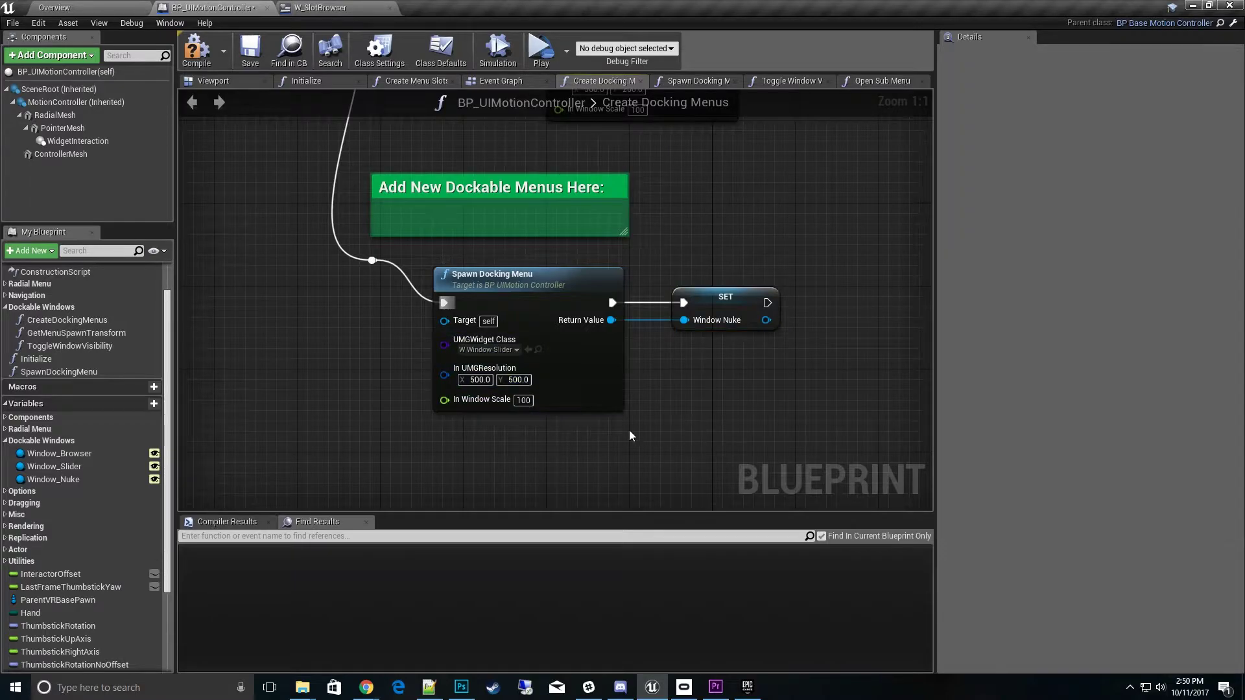
Step: Move the Then 2 wire's reroute node level with the new Spawn Docking Menu node's execution input
right_drag(641, 423, 650, 401)
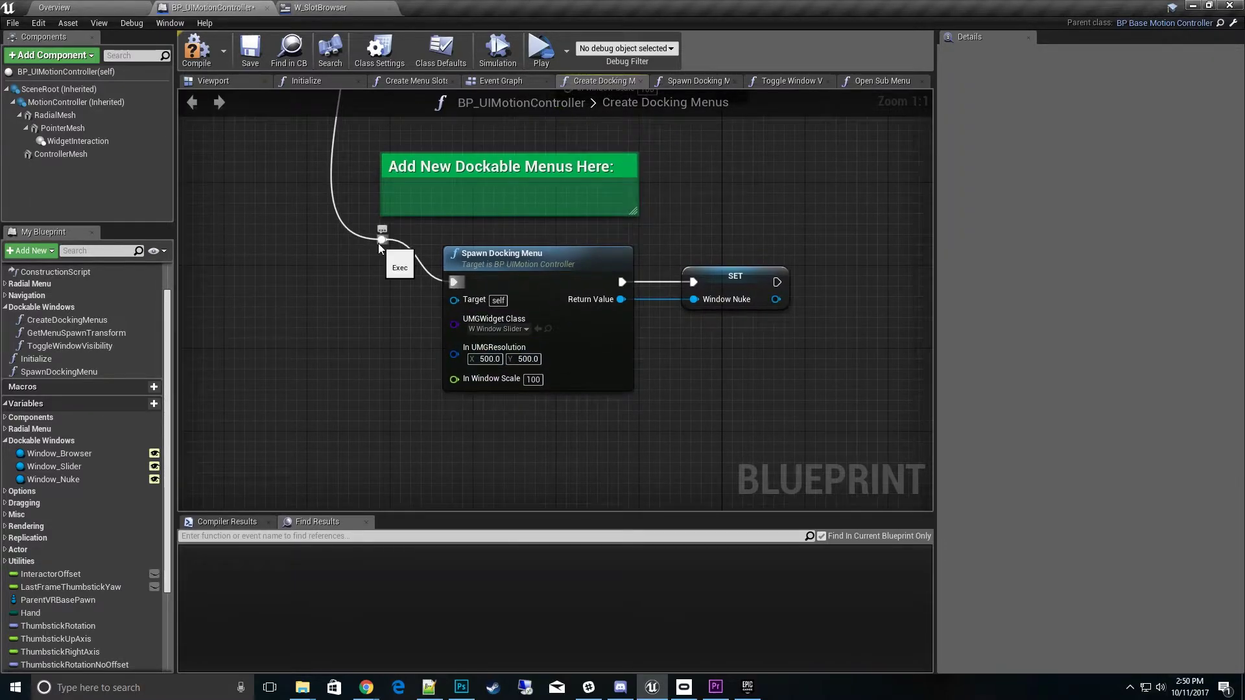
drag(380, 241, 372, 288)
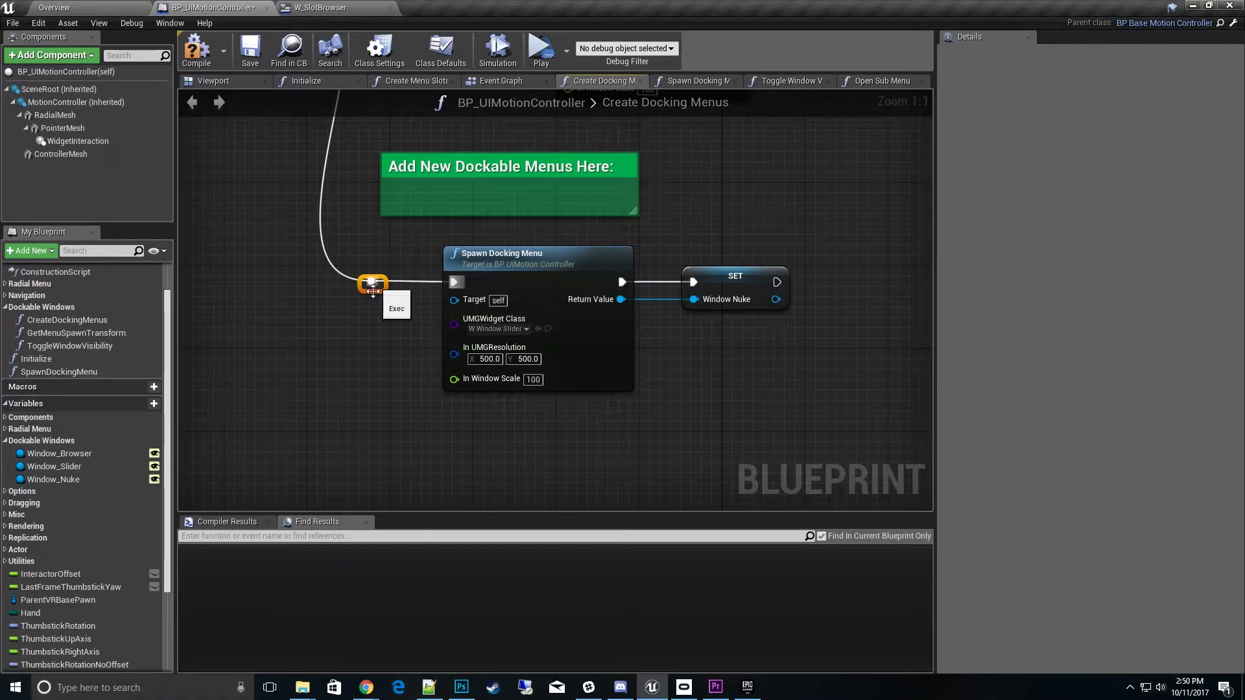
click(334, 387)
right_drag(334, 386, 376, 351)
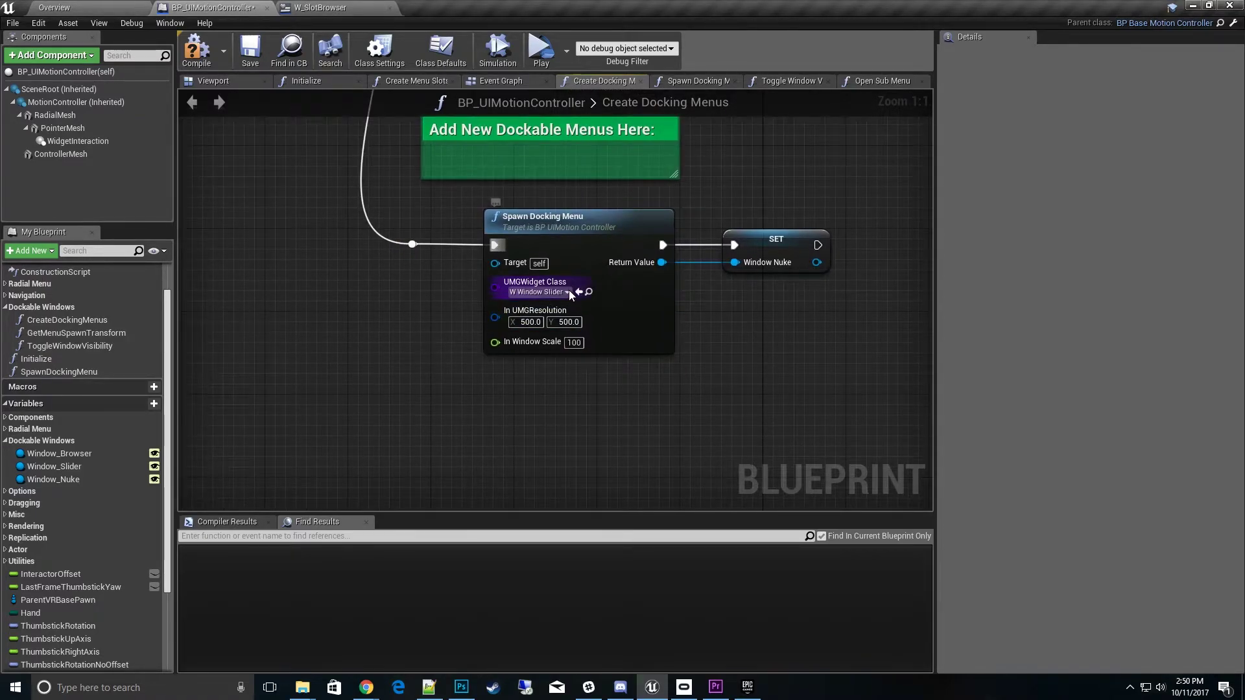
Step: Set the new node's UMGWidget Class to W_SlotGasMask and open its In Window Scale value for editing
click(539, 292)
scroll(618, 458, down, 5)
scroll(614, 462, down, 3)
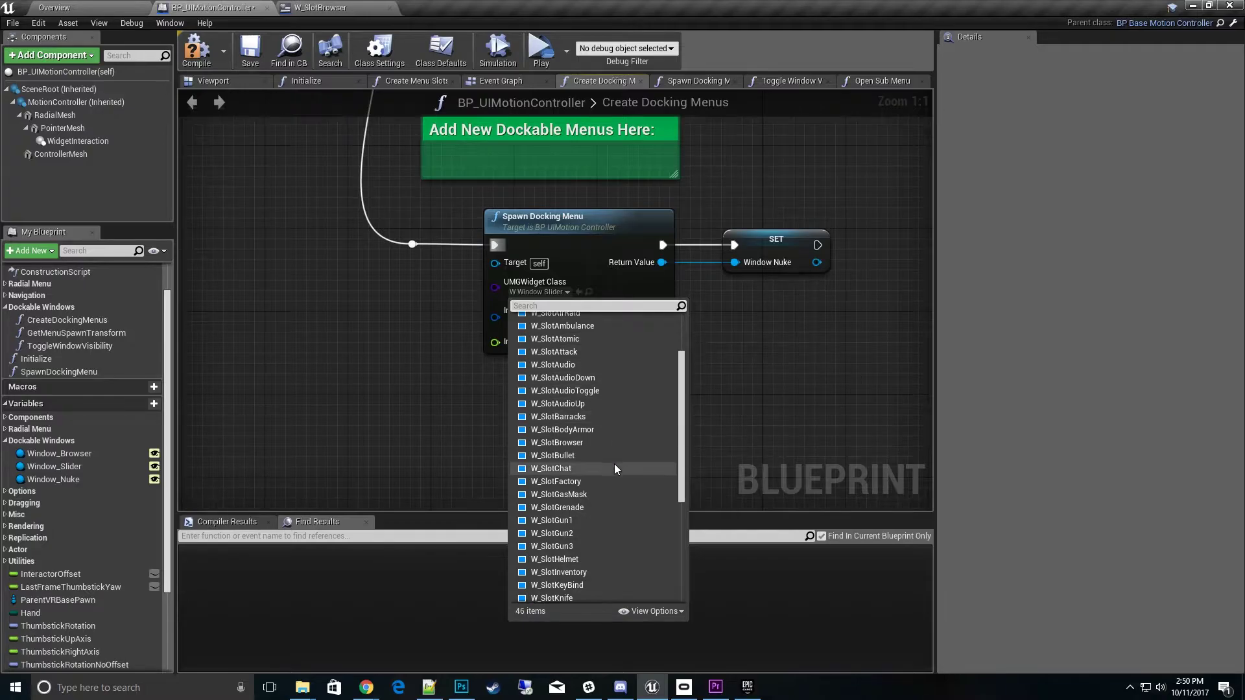
click(585, 493)
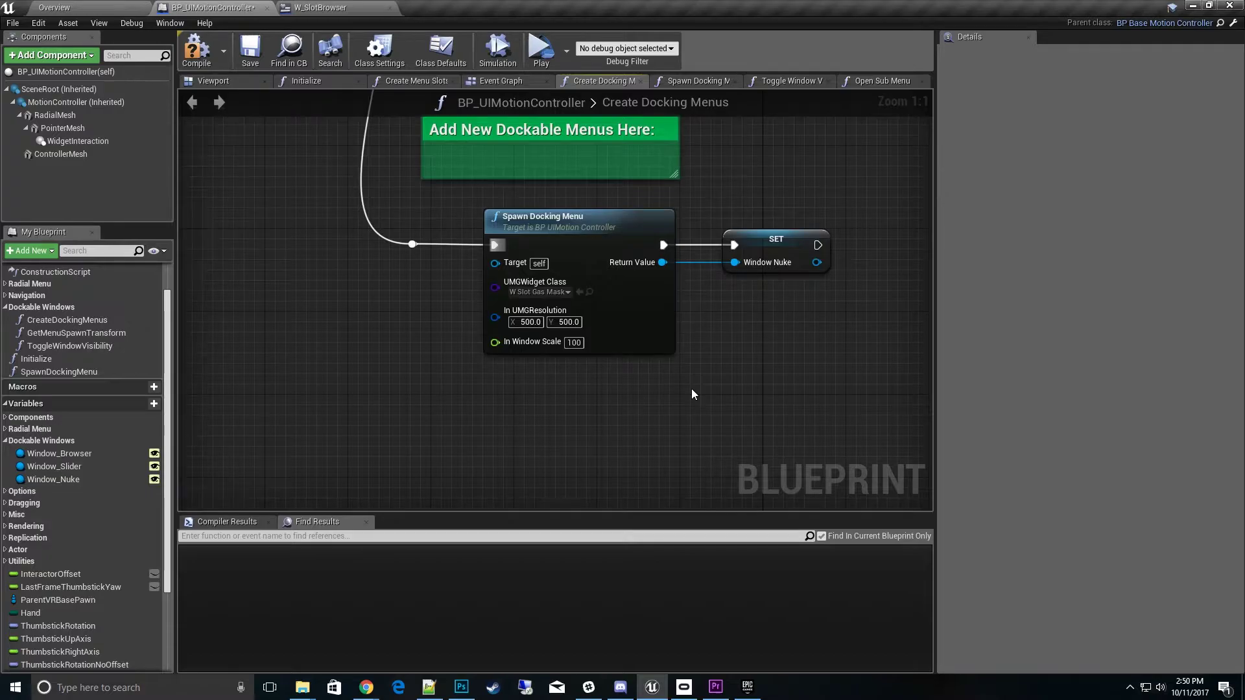
click(574, 342)
Step: Set the new Spawn Docking Menu node's In Window Scale to 50 and save the blueprint
text(50)
key(Return)
click(250, 52)
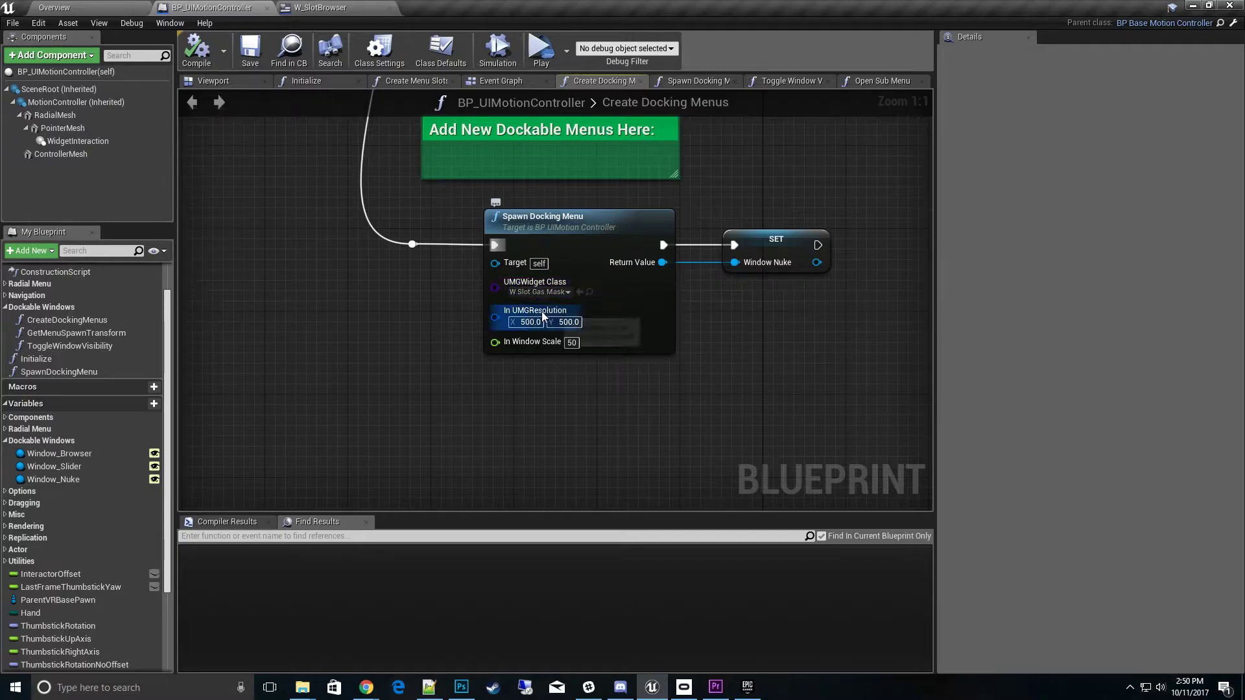
right_drag(726, 386, 666, 463)
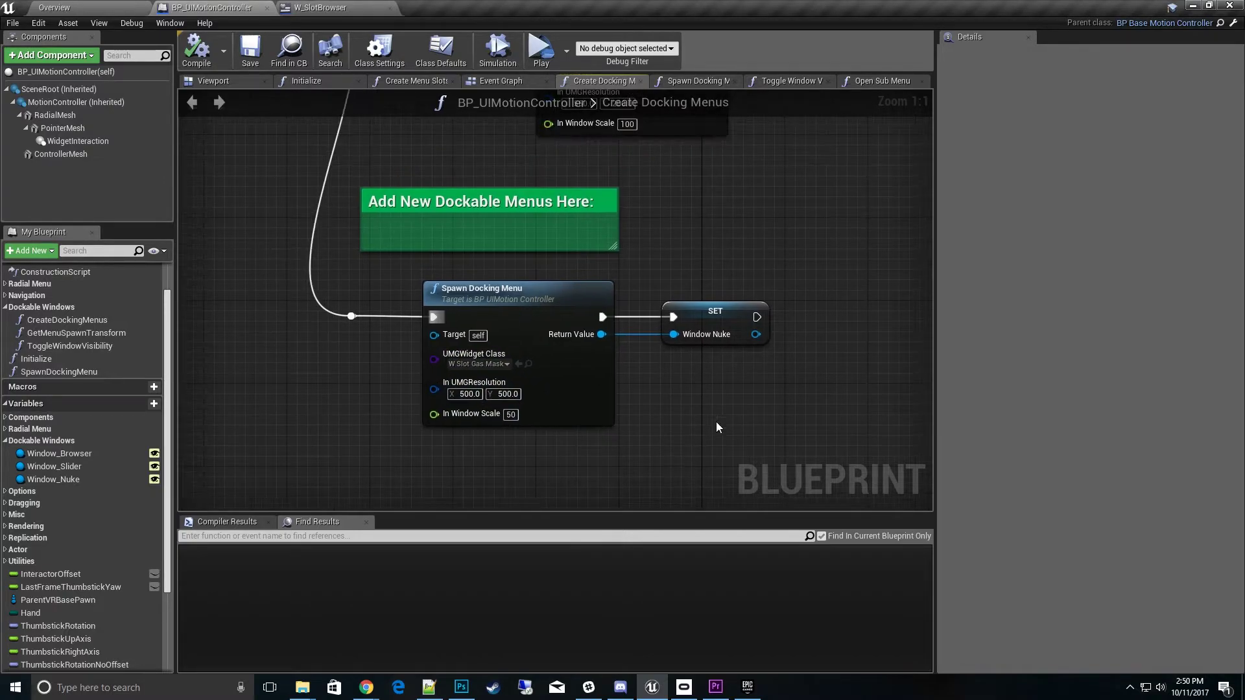
right_drag(716, 423, 693, 400)
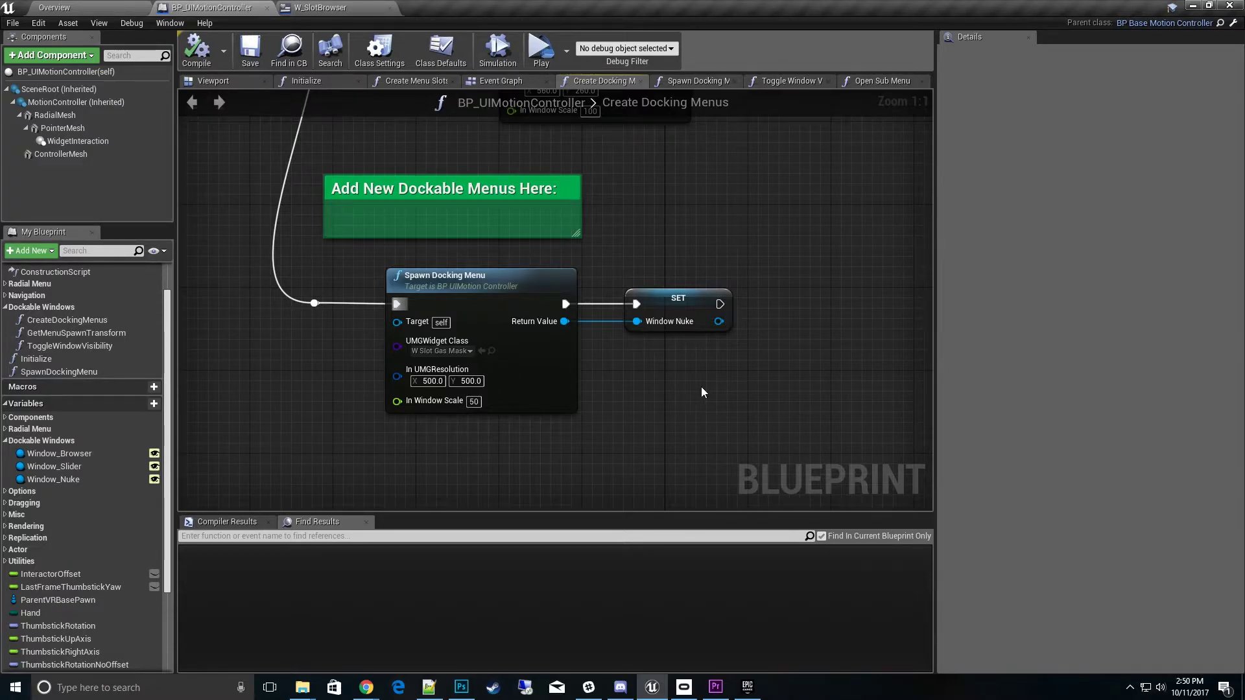
right_drag(701, 387, 756, 355)
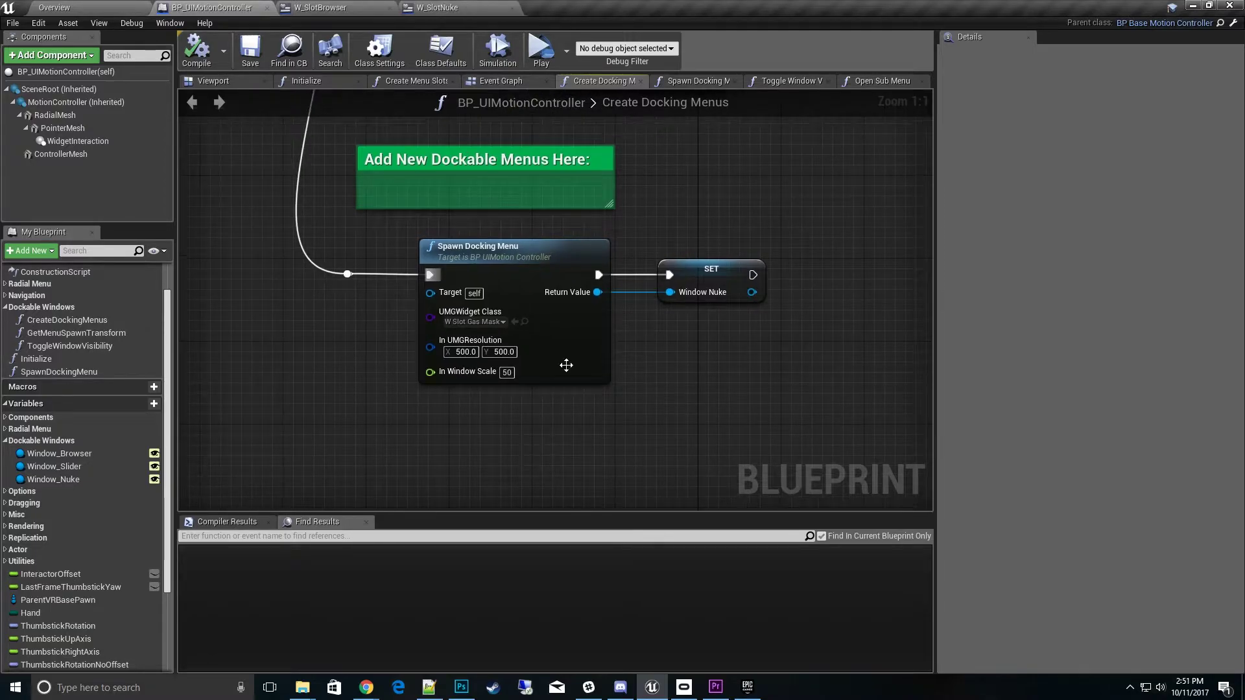
right_drag(282, 337, 300, 376)
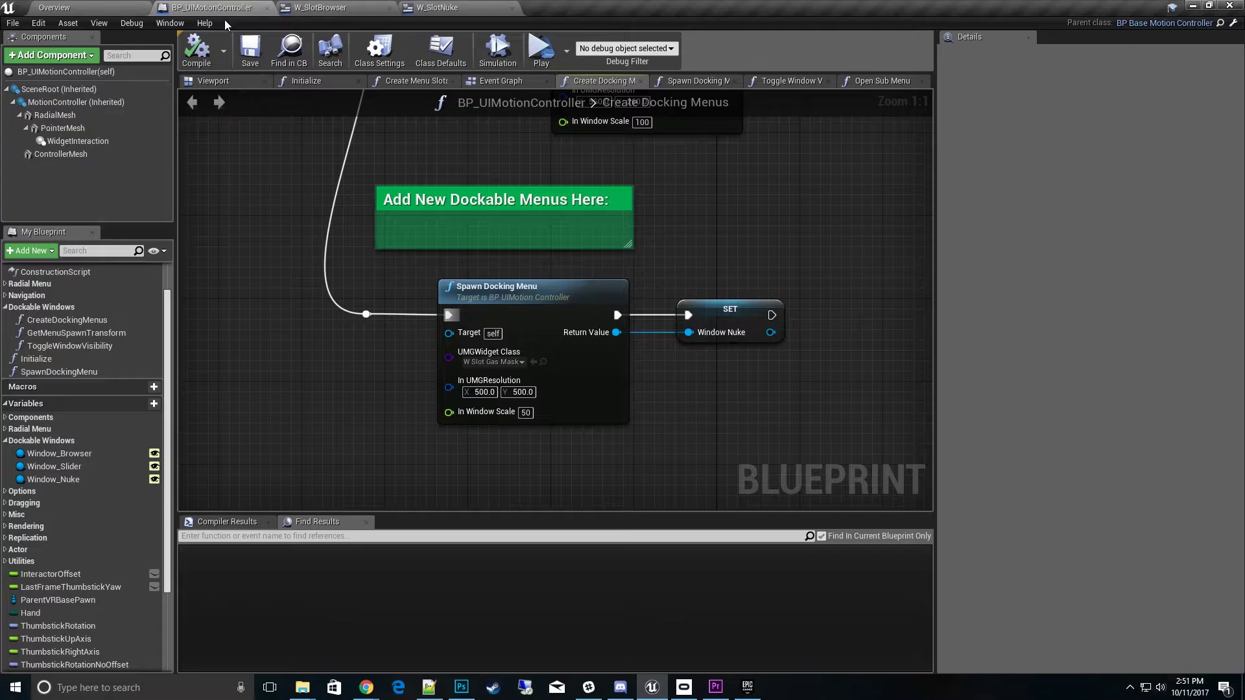
Step: Open the W_SlotNuke widget's event graph at the On Clicked (Button_MenuAction) logic
click(77, 6)
double_click(739, 578)
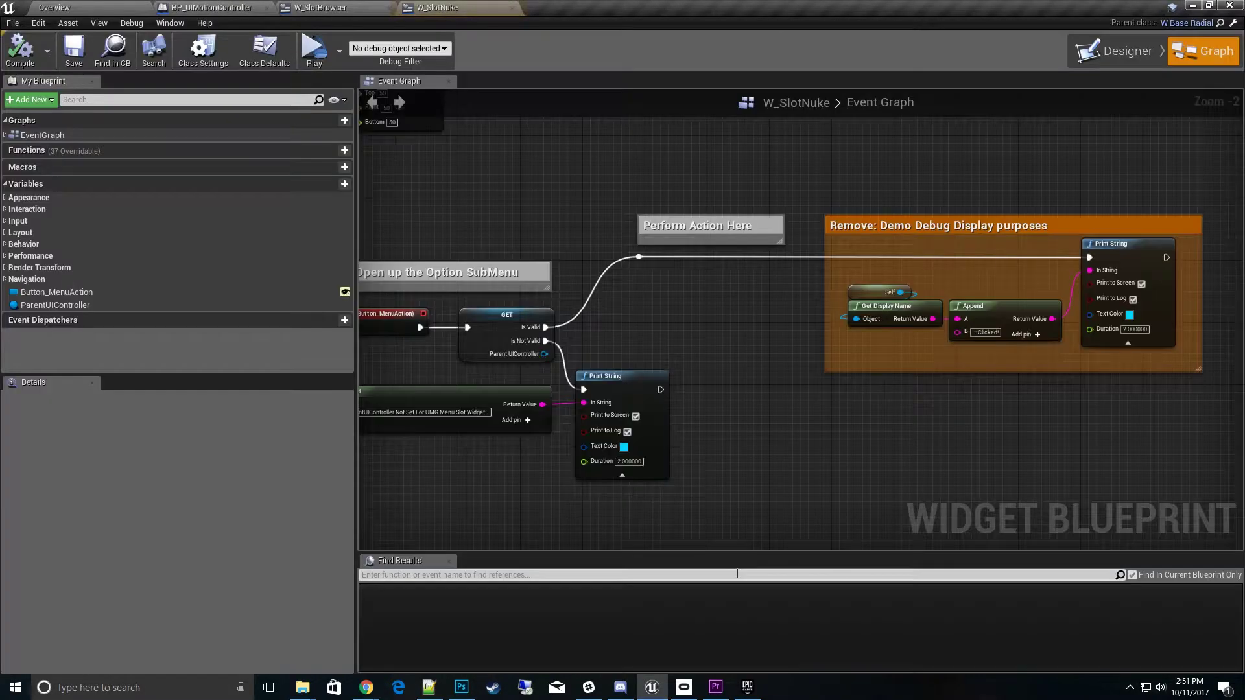
right_drag(784, 471, 933, 476)
scroll(583, 355, up, 2)
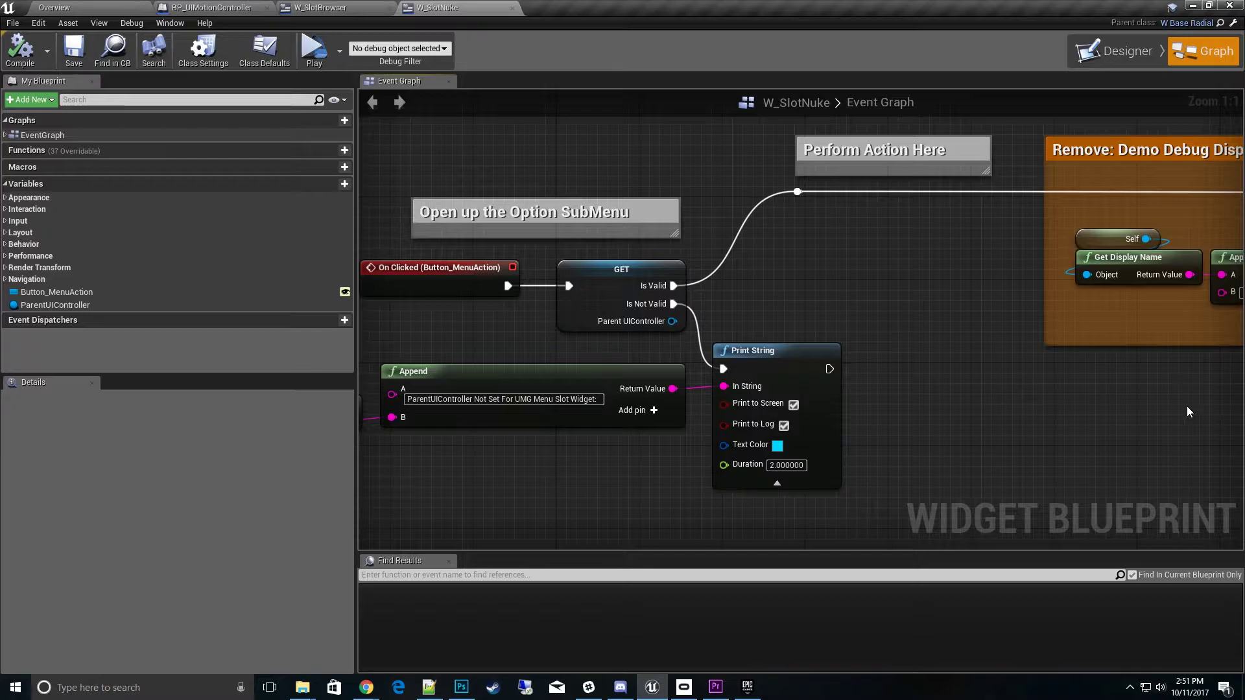
right_drag(867, 266, 900, 334)
right_drag(816, 332, 786, 340)
Step: Add a Get Window Nuke node from Parent UIController and place it just above the Print String node
drag(663, 372, 731, 321)
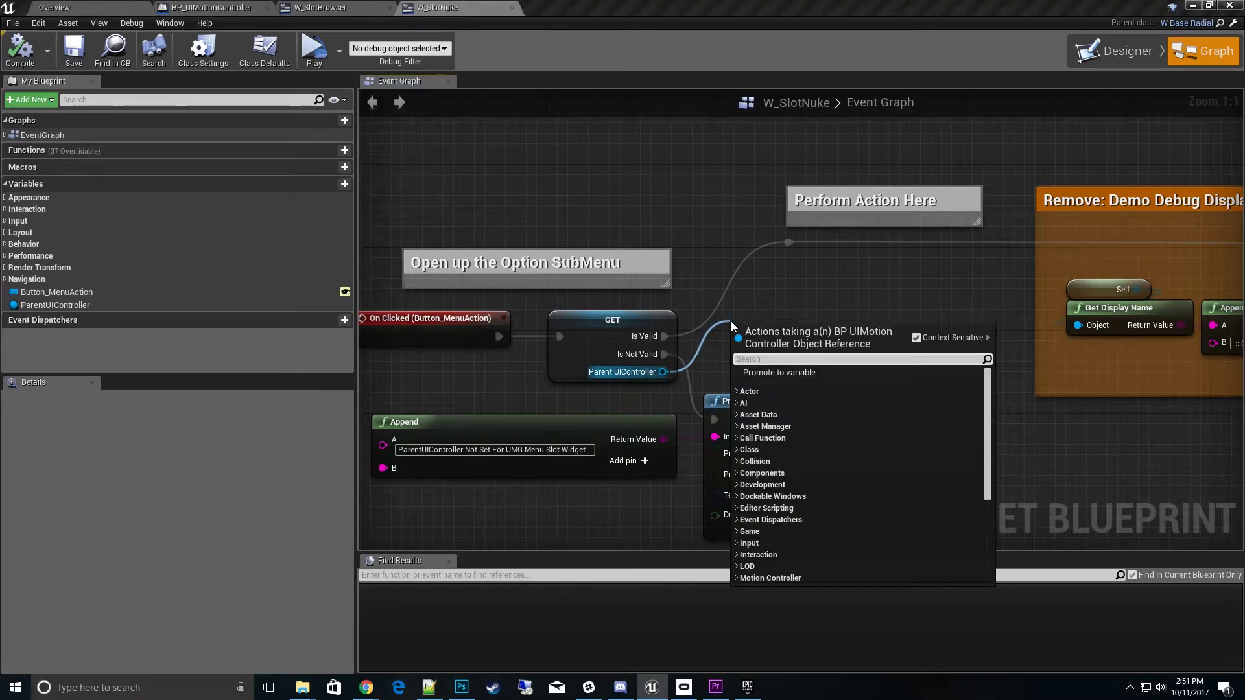
text(wind)
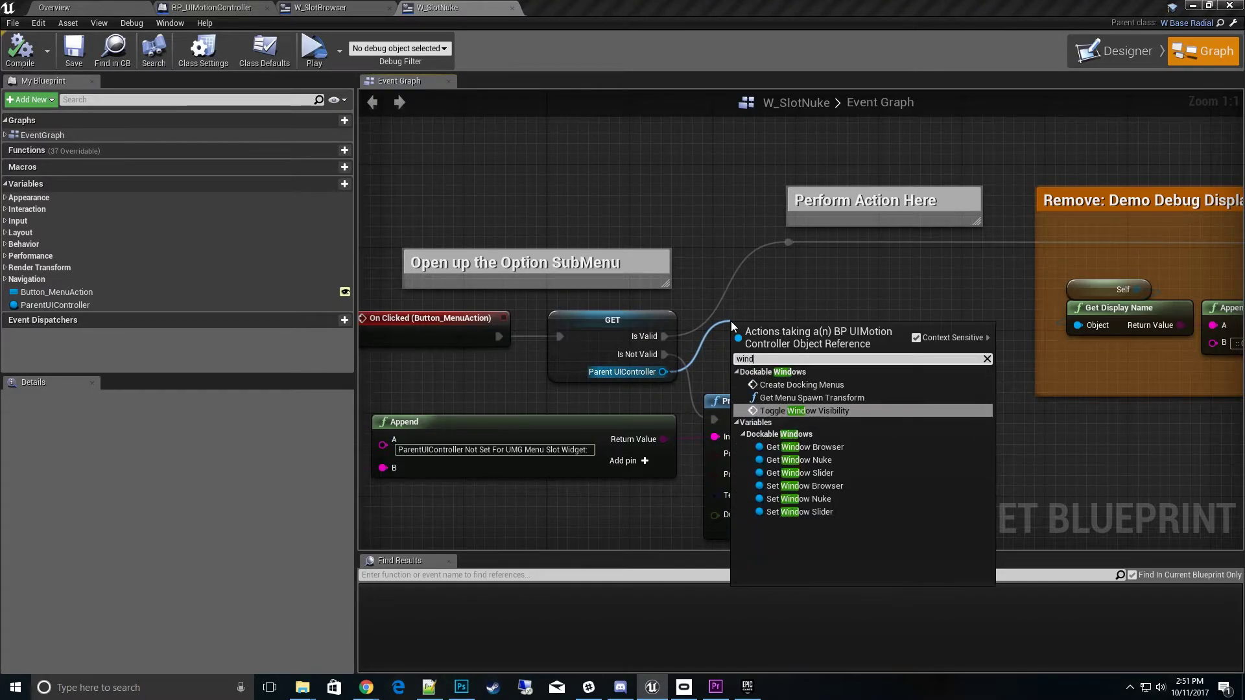
click(823, 462)
drag(798, 331, 766, 362)
Step: Add a Toggle Window Visibility node from Parent UIController and connect Window Nuke to its In Dockable Window input
drag(663, 372, 814, 279)
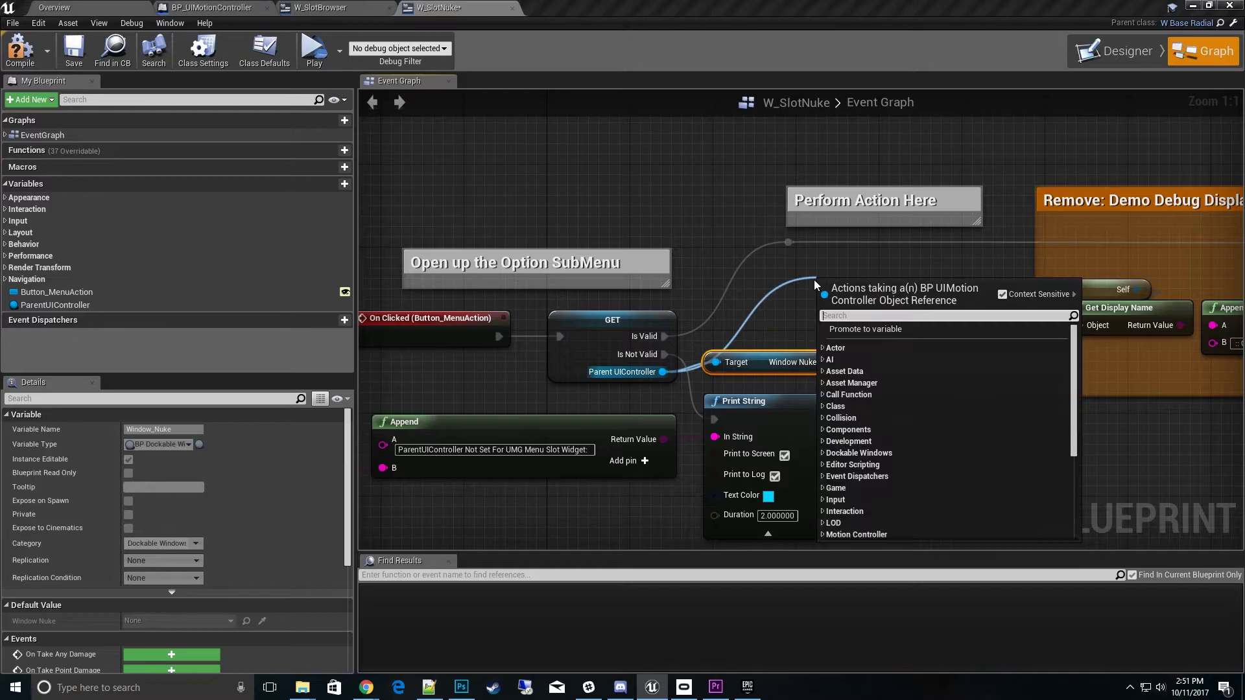
text(tog)
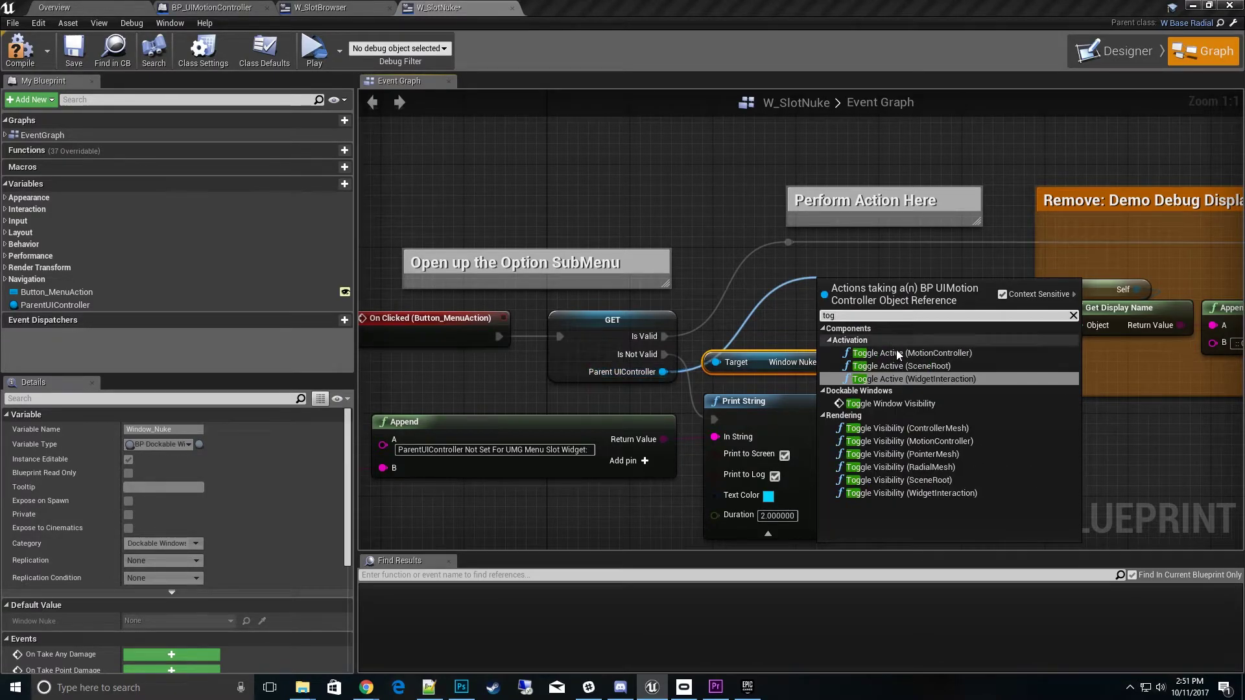
click(889, 404)
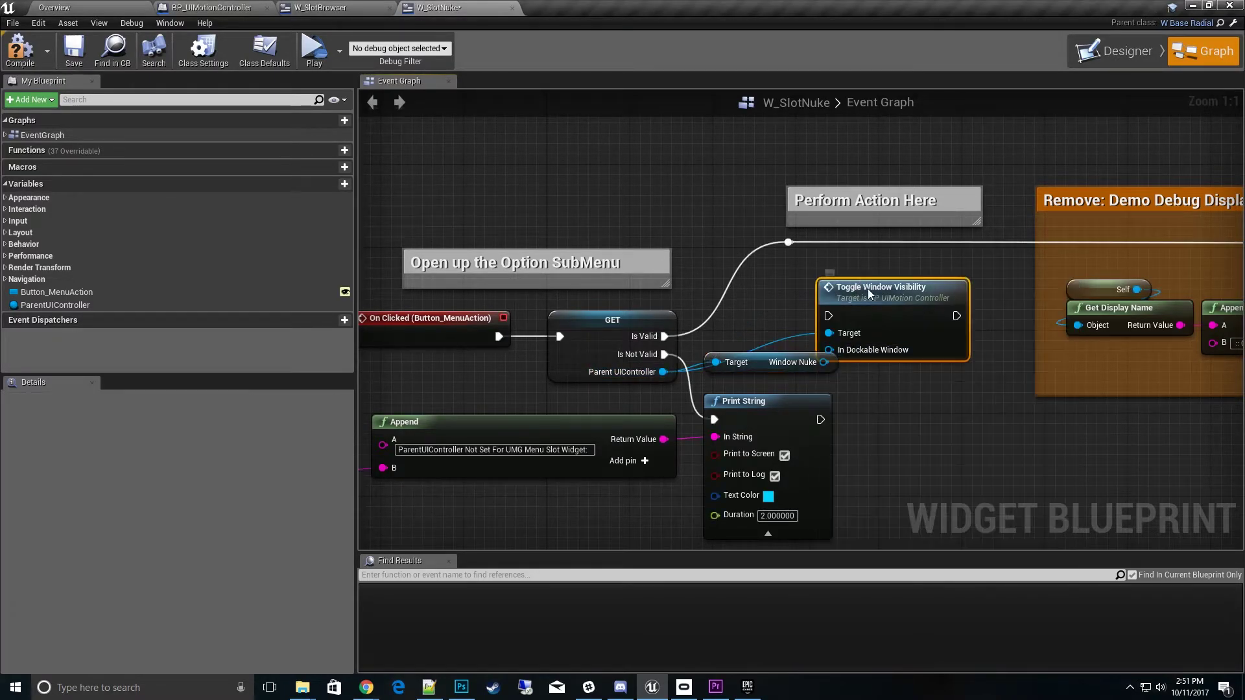
drag(868, 280, 906, 256)
drag(825, 362, 871, 319)
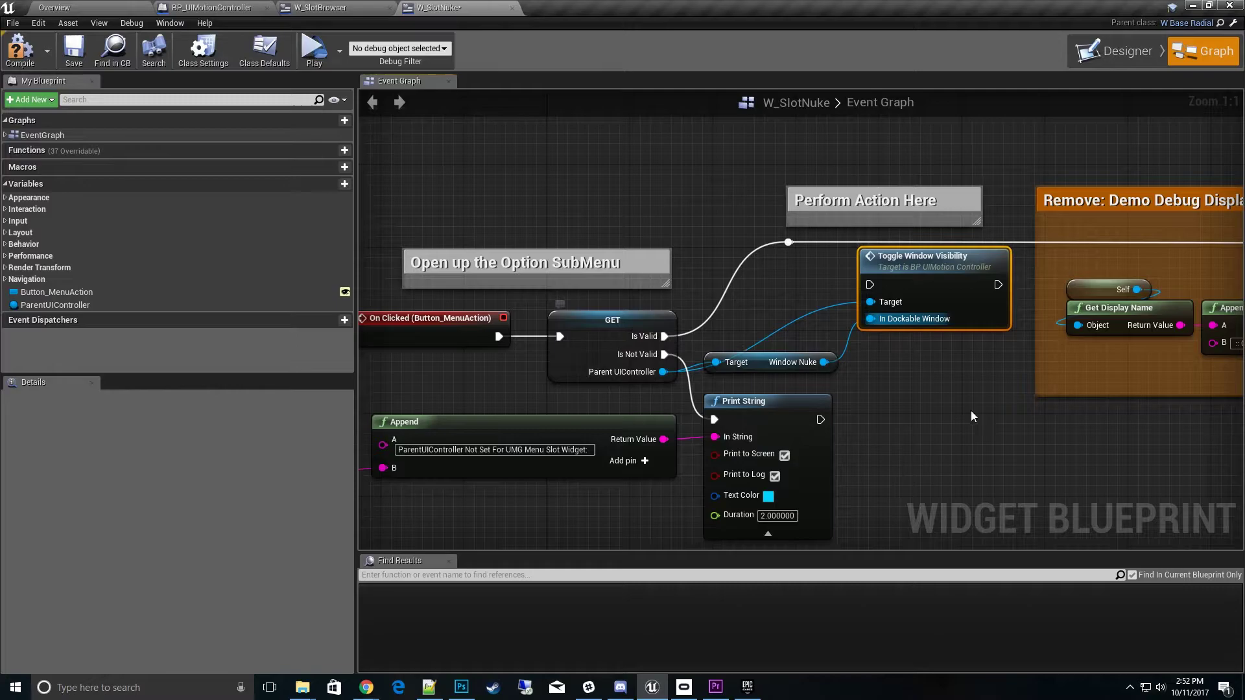
Step: Wire the GET node's Is Valid output into Toggle Window Visibility, and compile and save W_SlotNuke
right_drag(987, 504, 721, 529)
right_drag(1052, 369, 867, 317)
right_drag(723, 398, 1111, 364)
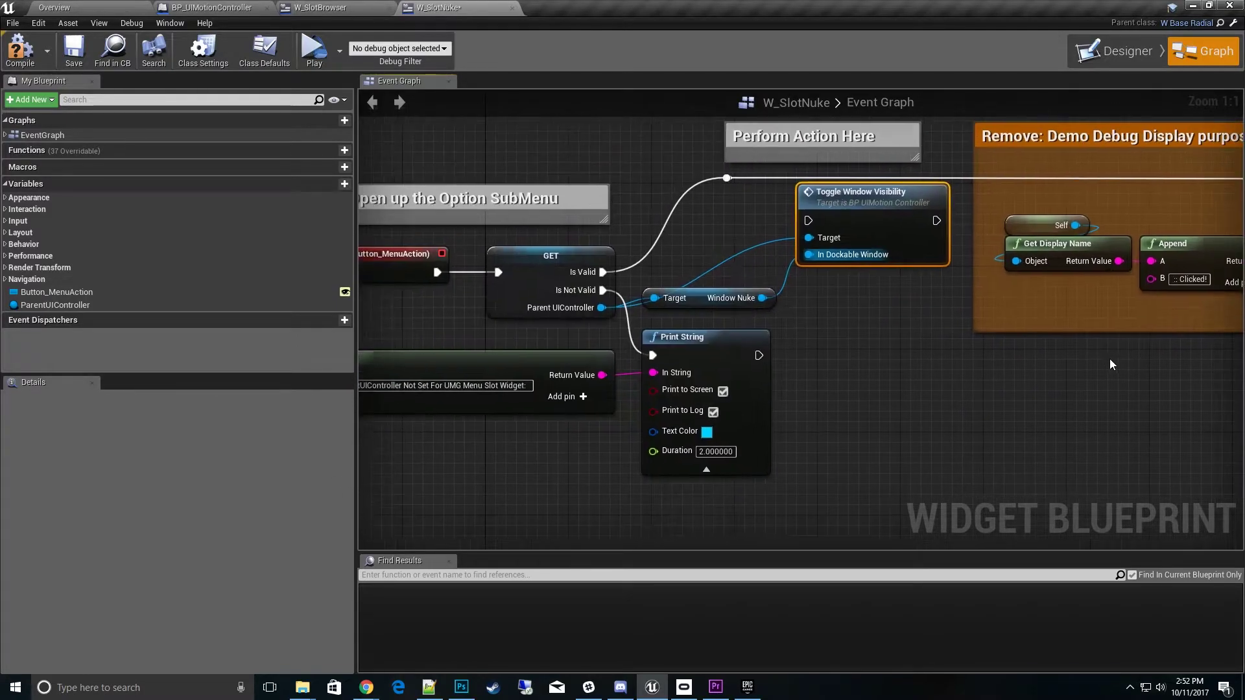
right_drag(955, 372, 862, 454)
right_drag(1079, 404, 1122, 354)
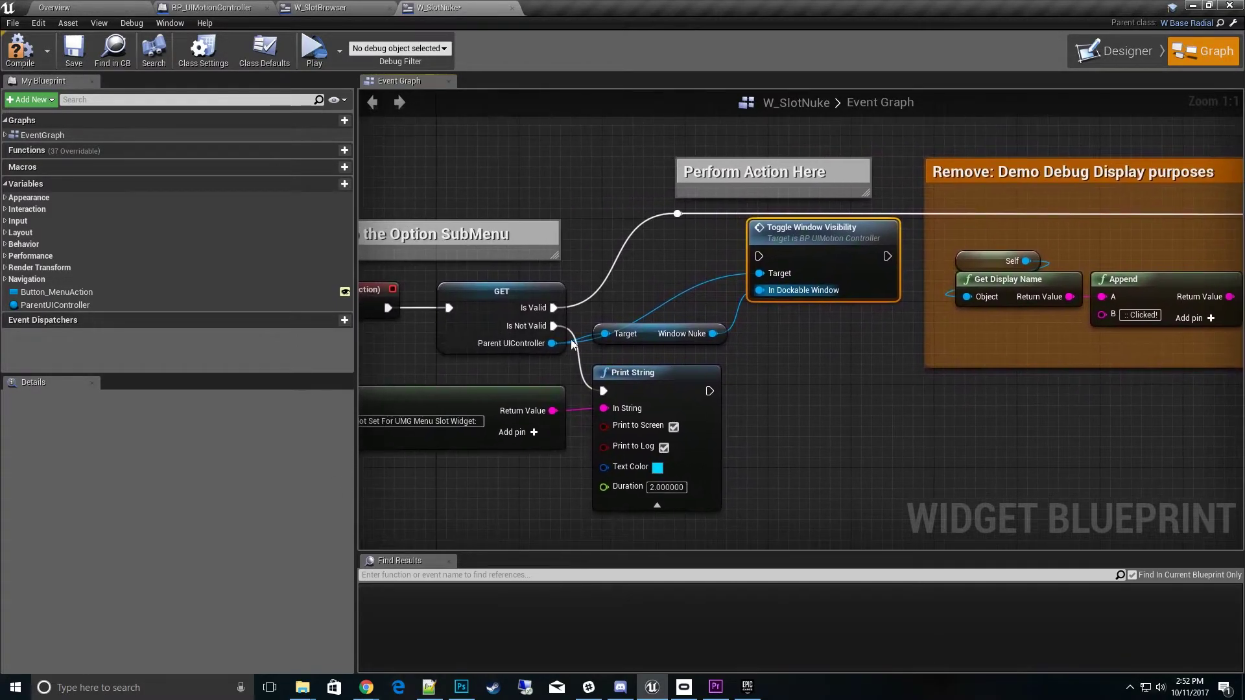
drag(553, 307, 759, 256)
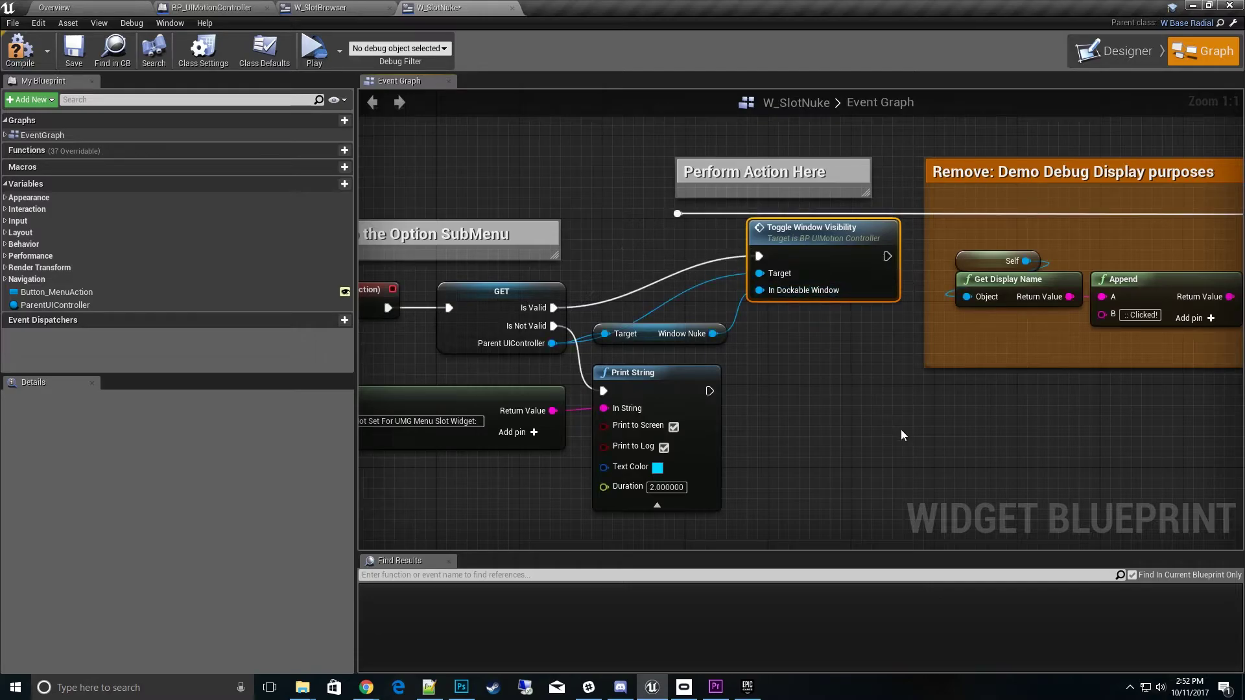
right_drag(901, 430, 840, 403)
click(21, 62)
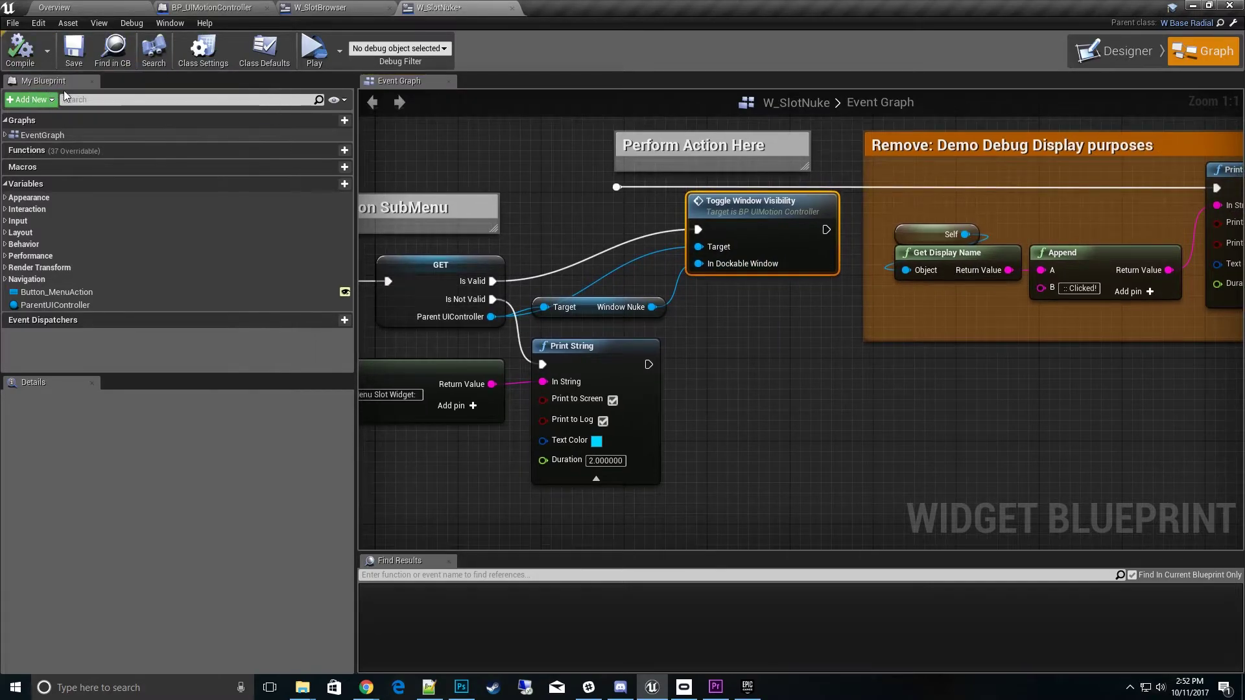
click(75, 55)
Step: Browse the UMG folder's Windows and Radial subfolders for the available widget blueprints
click(97, 10)
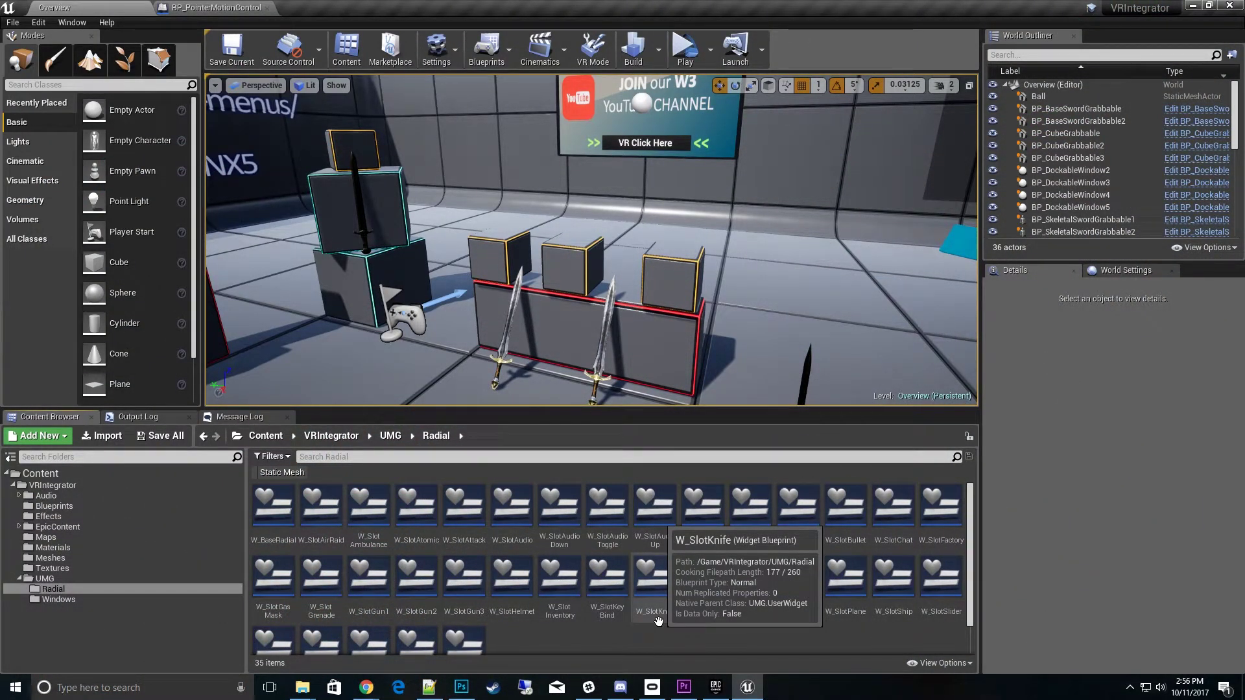
click(41, 578)
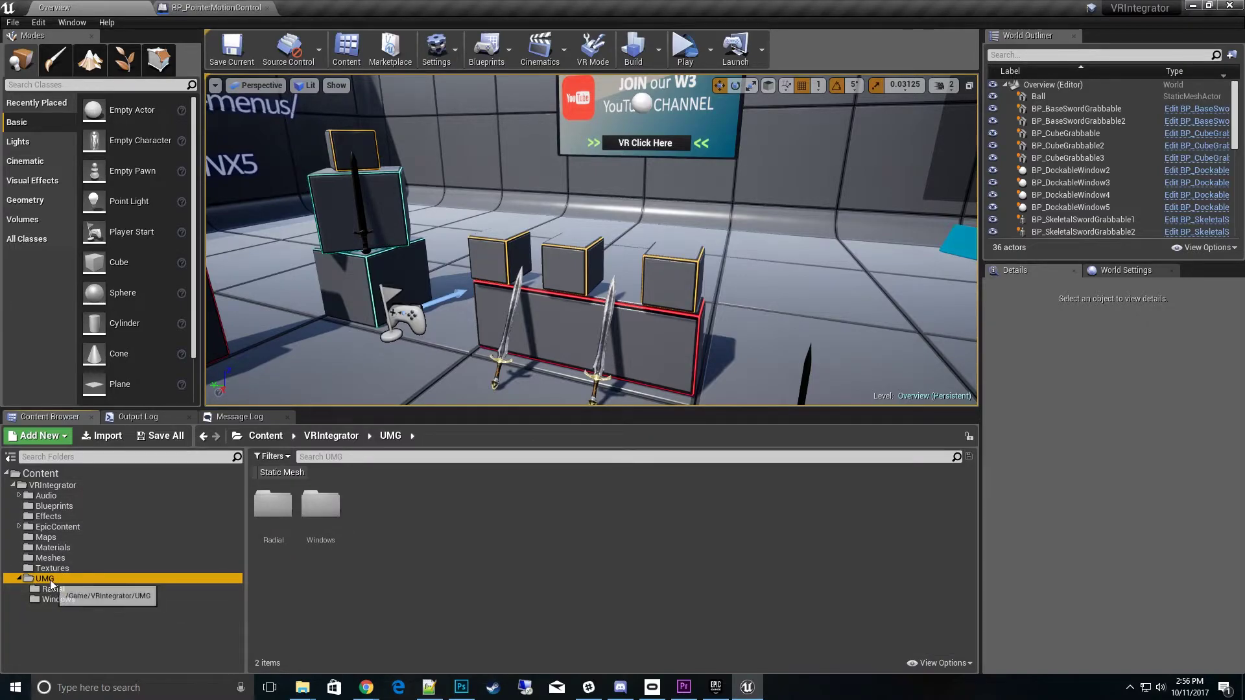
click(56, 601)
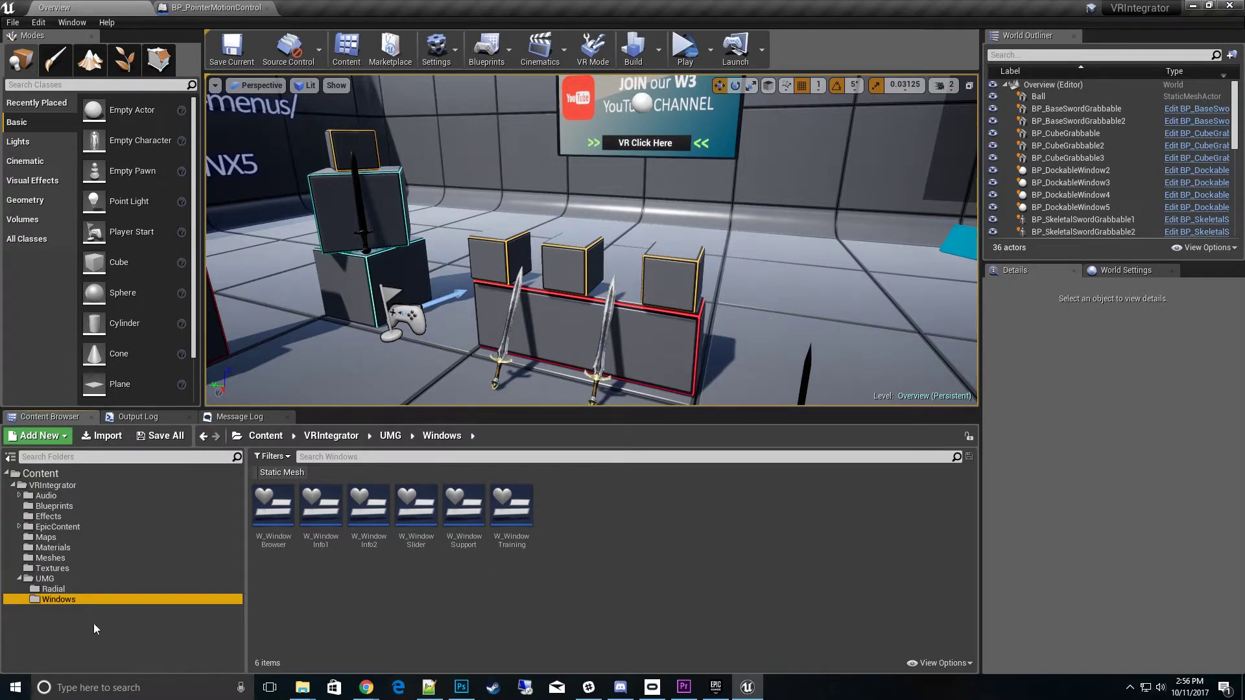
click(55, 589)
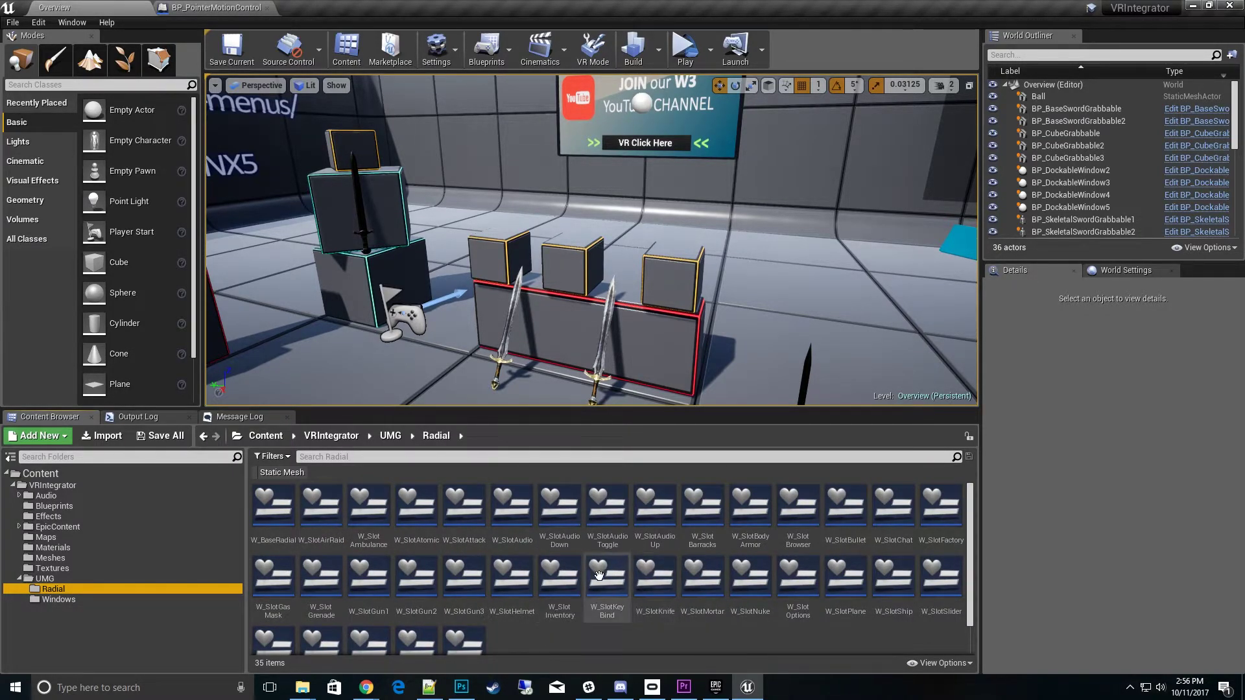
right_drag(683, 619, 683, 571)
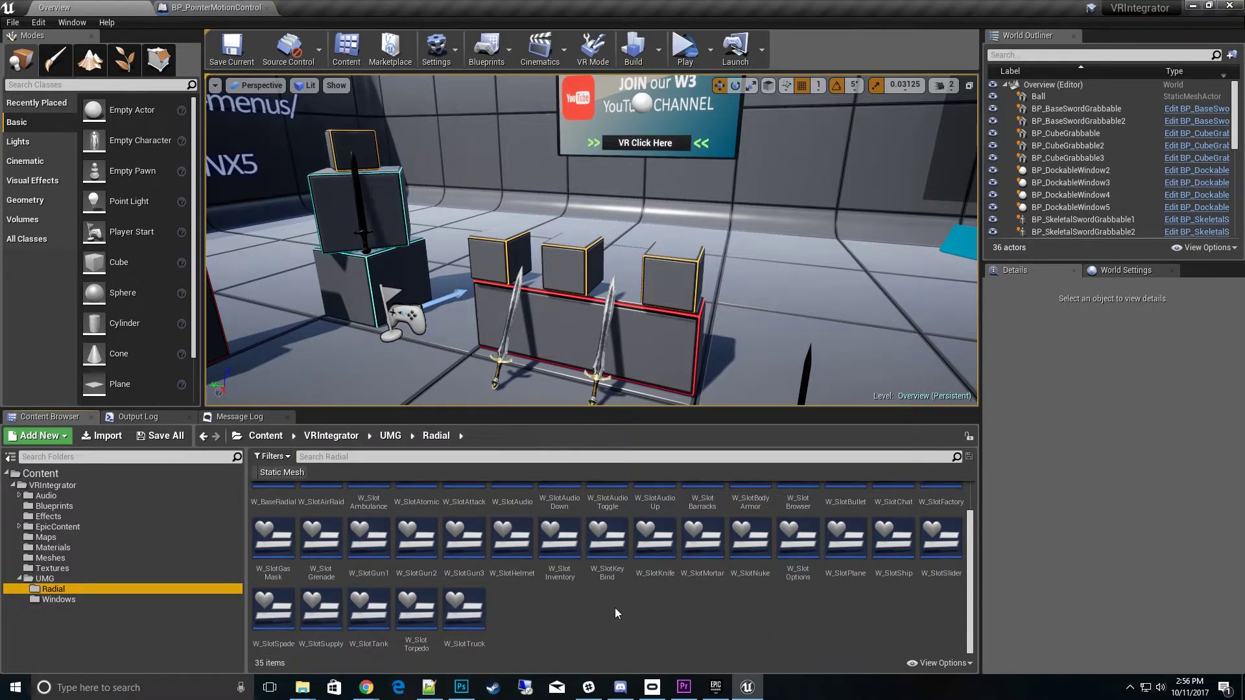
Step: Open W_SlotInventory, examine its event graph and the Border in its designer, and return to the Overview level
click(548, 544)
double_click(572, 559)
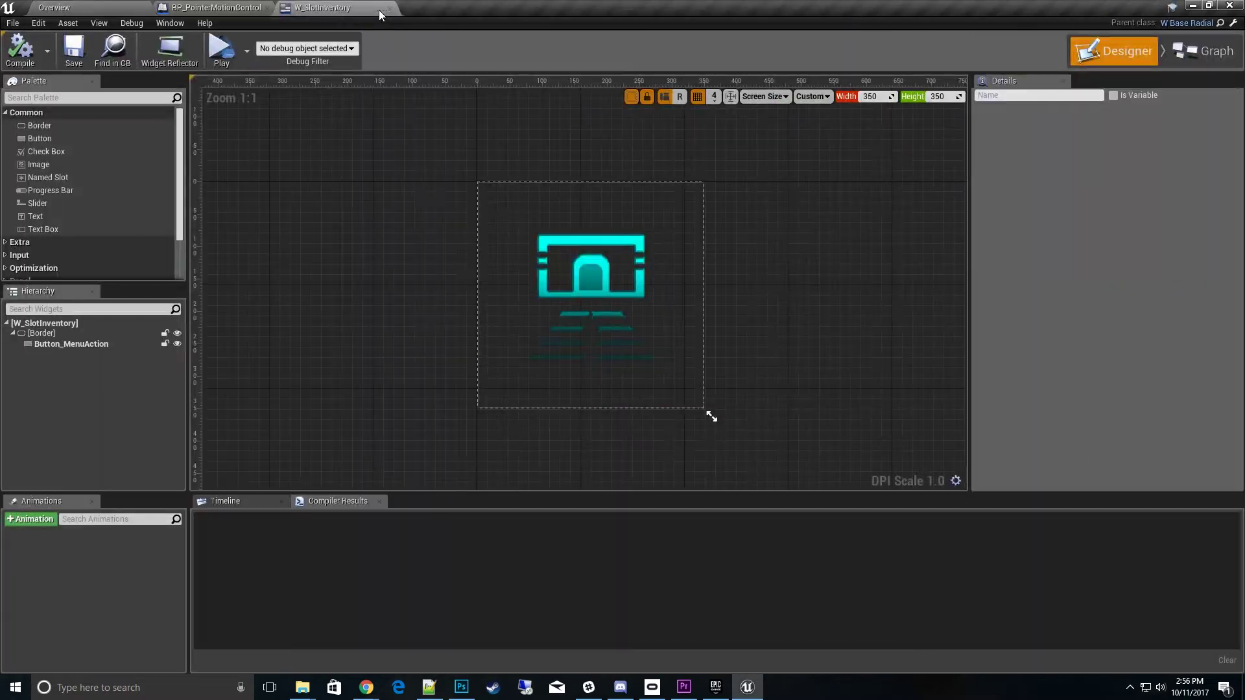
click(1203, 51)
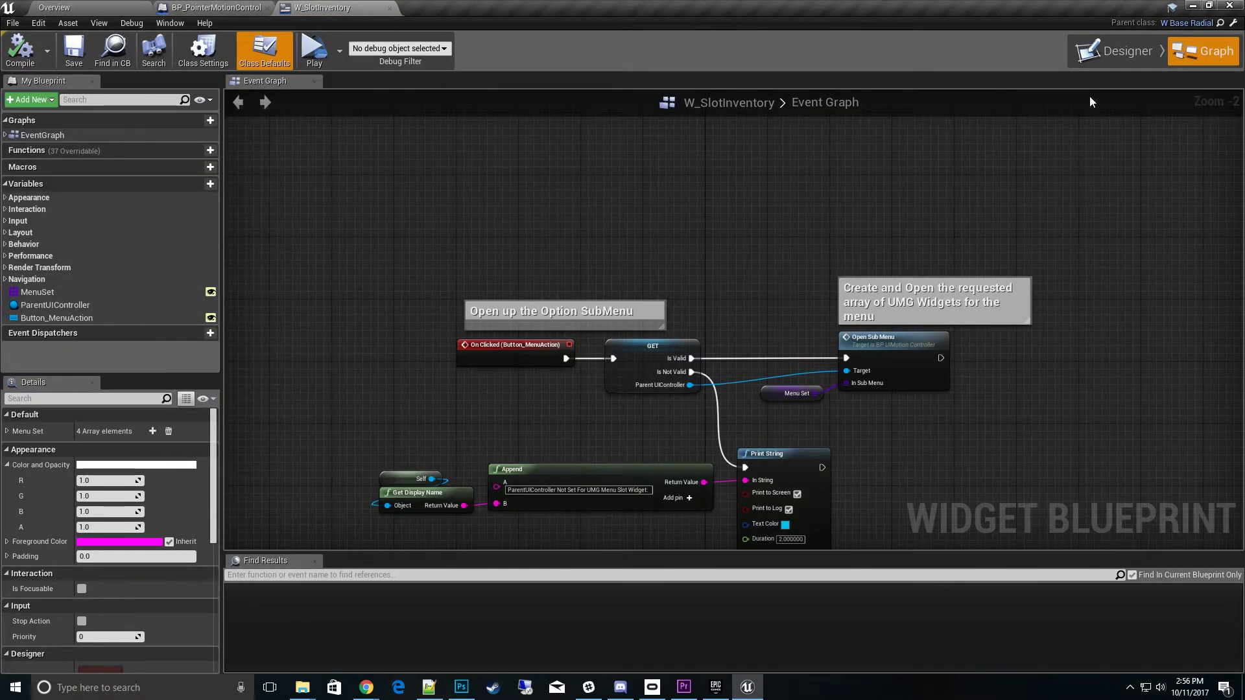
click(1129, 56)
click(53, 332)
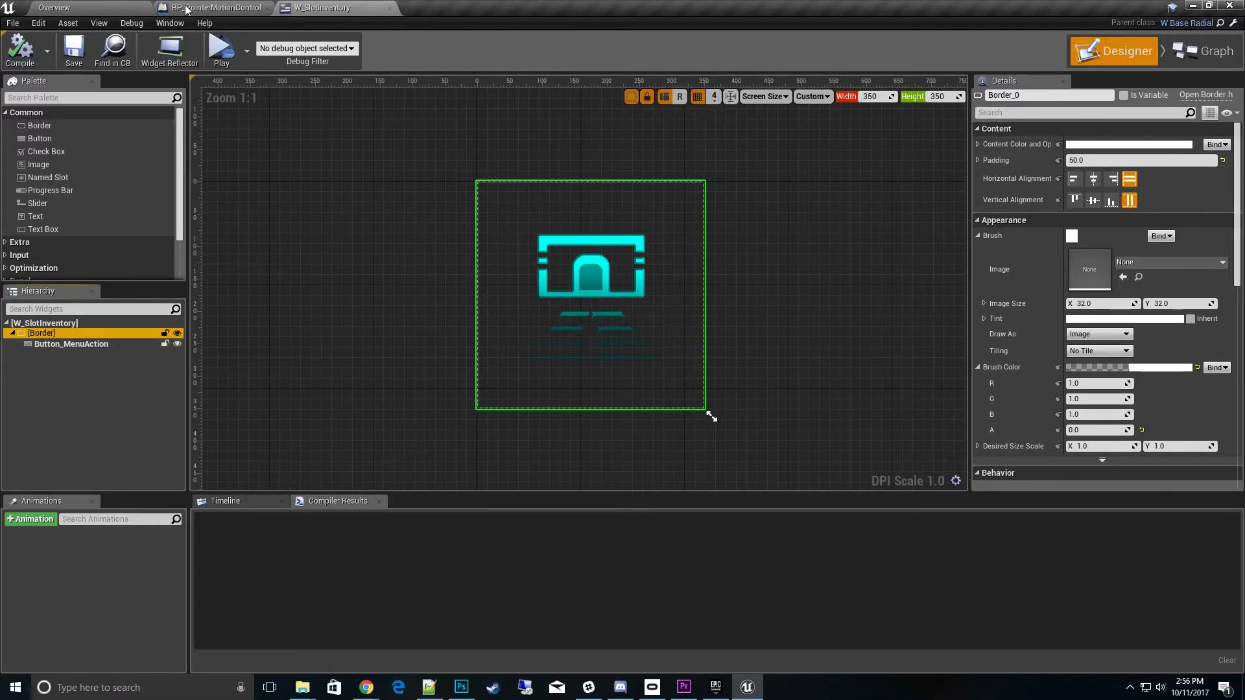
click(207, 7)
click(107, 10)
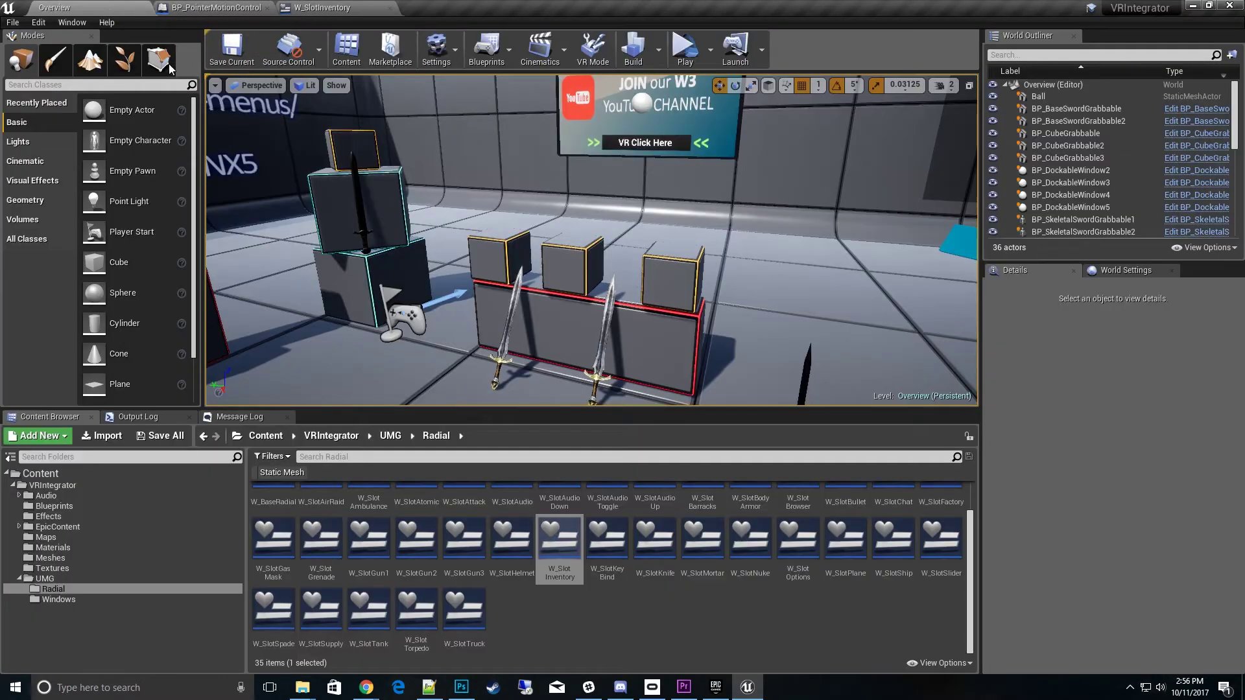
Step: Duplicate the W_SlotInventory widget in the Radial folder and name the copy W_SlotNew
right_click(569, 550)
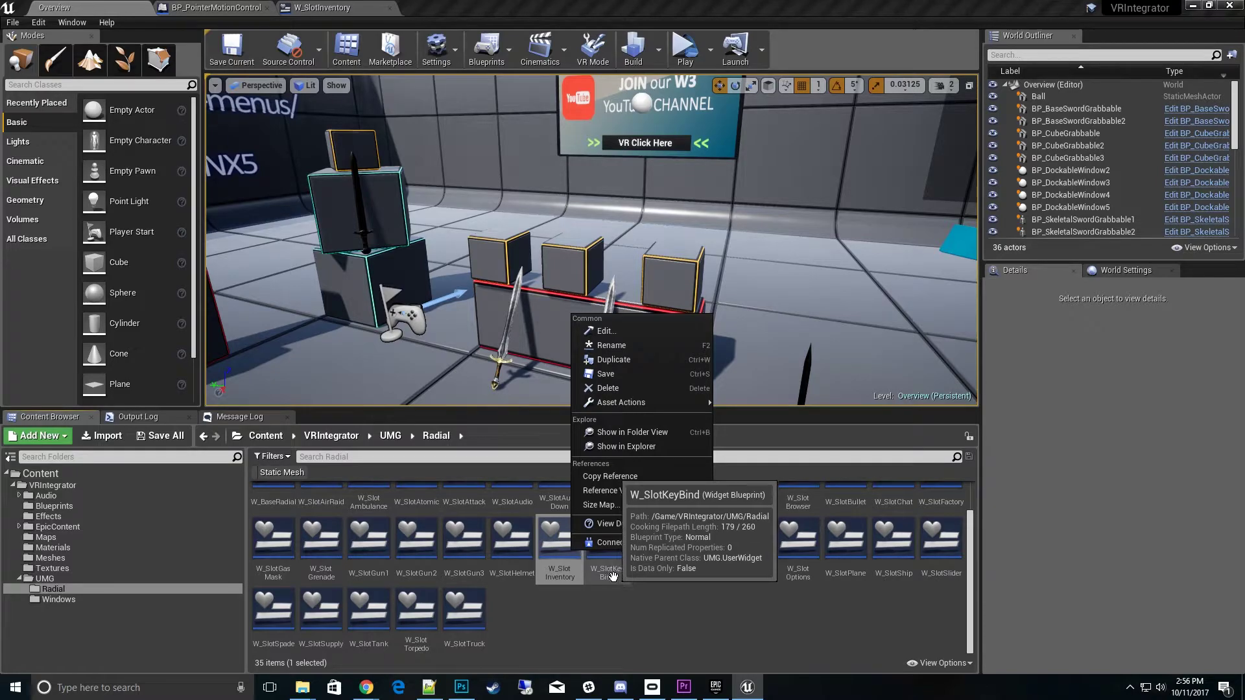
click(675, 360)
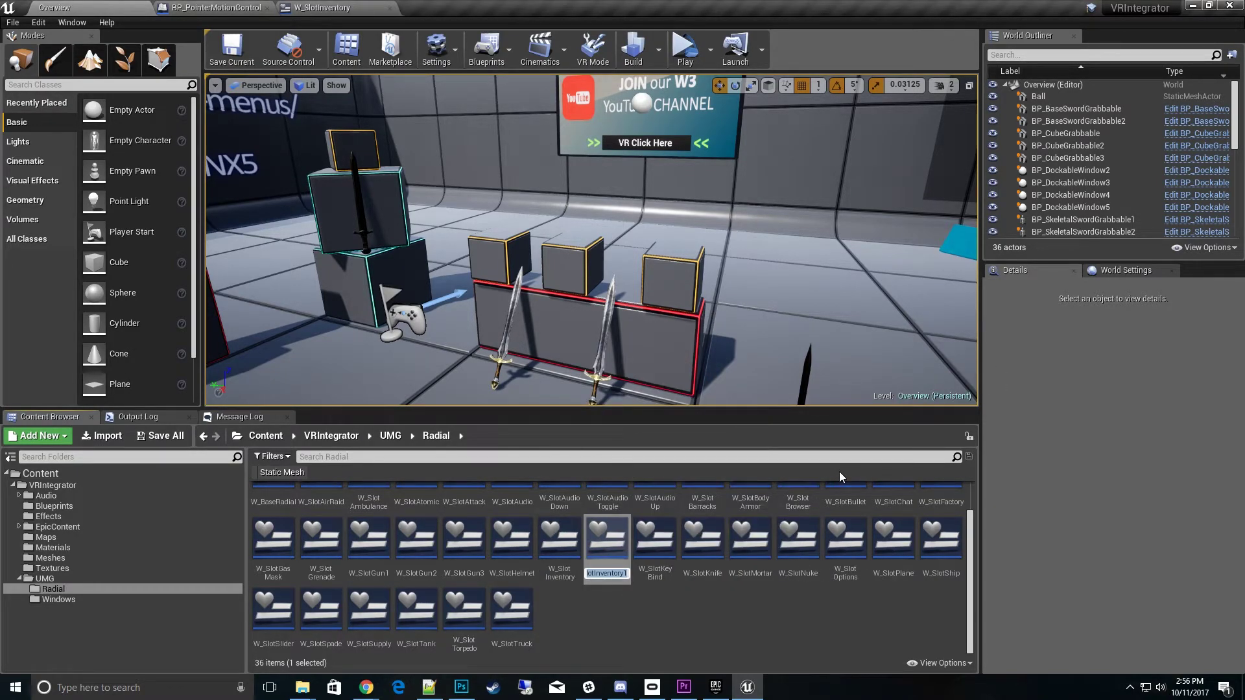
text(SlotInventoNew)
key(Return)
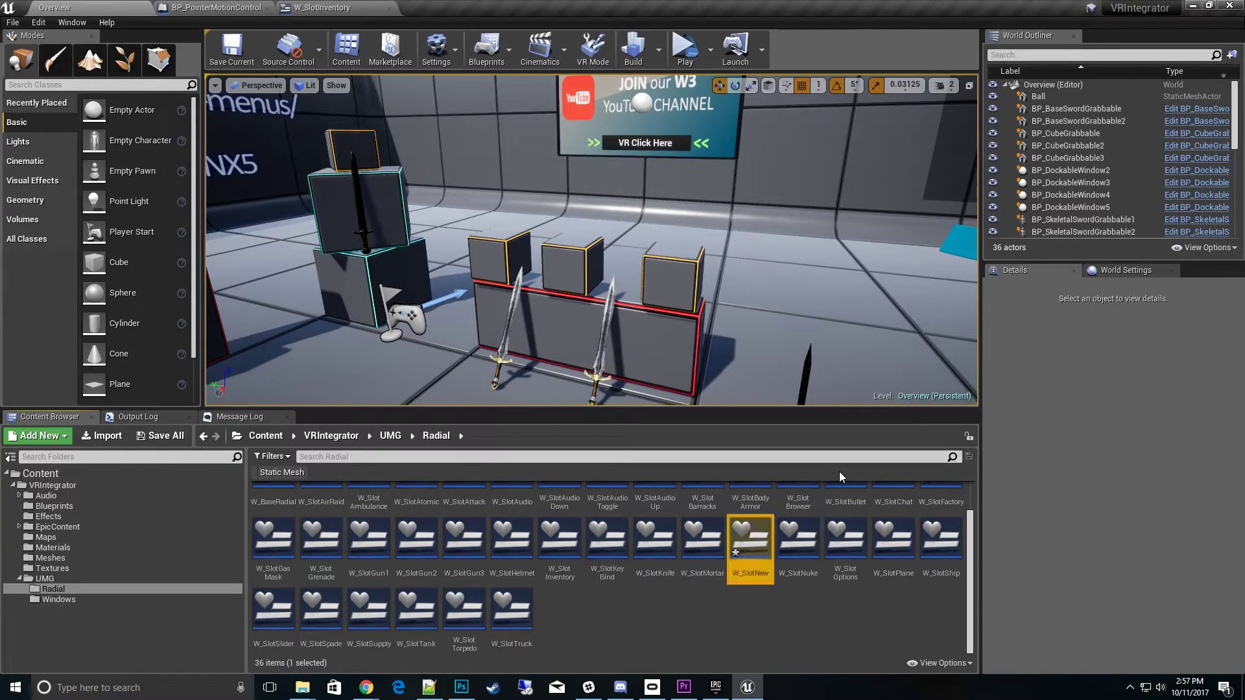
Step: Open W_SlotNew's event graph and examine the MenuSet variable's default array elements
double_click(744, 556)
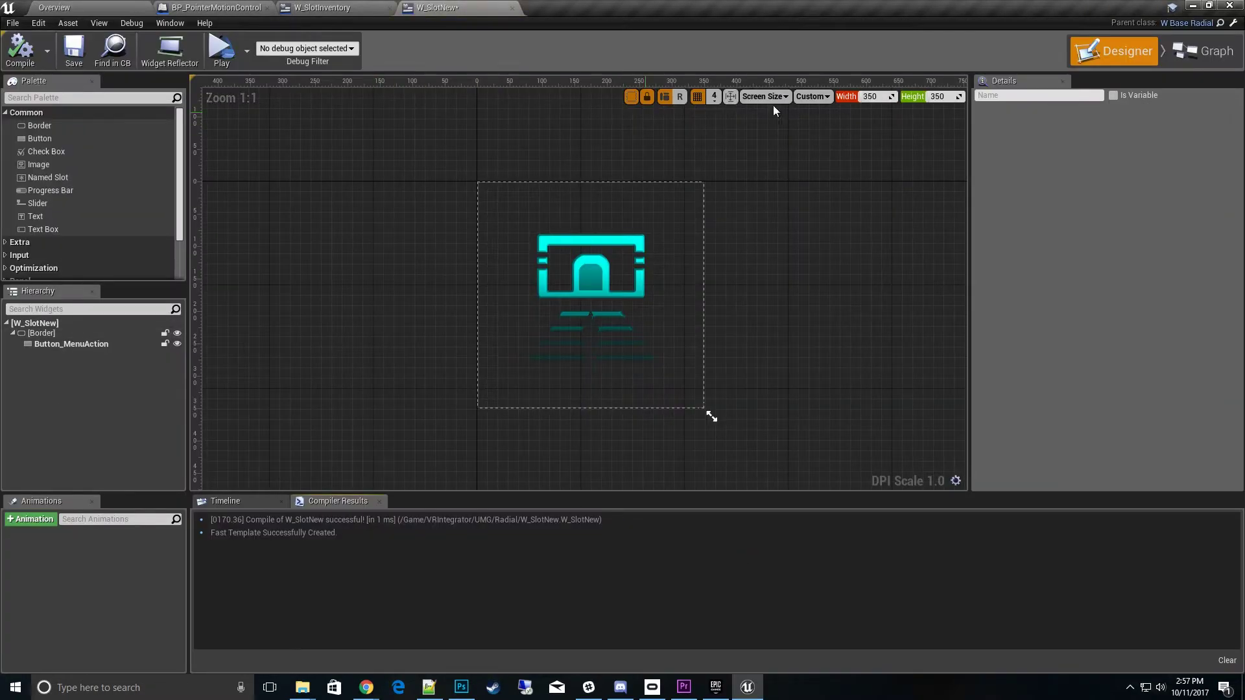
click(1175, 63)
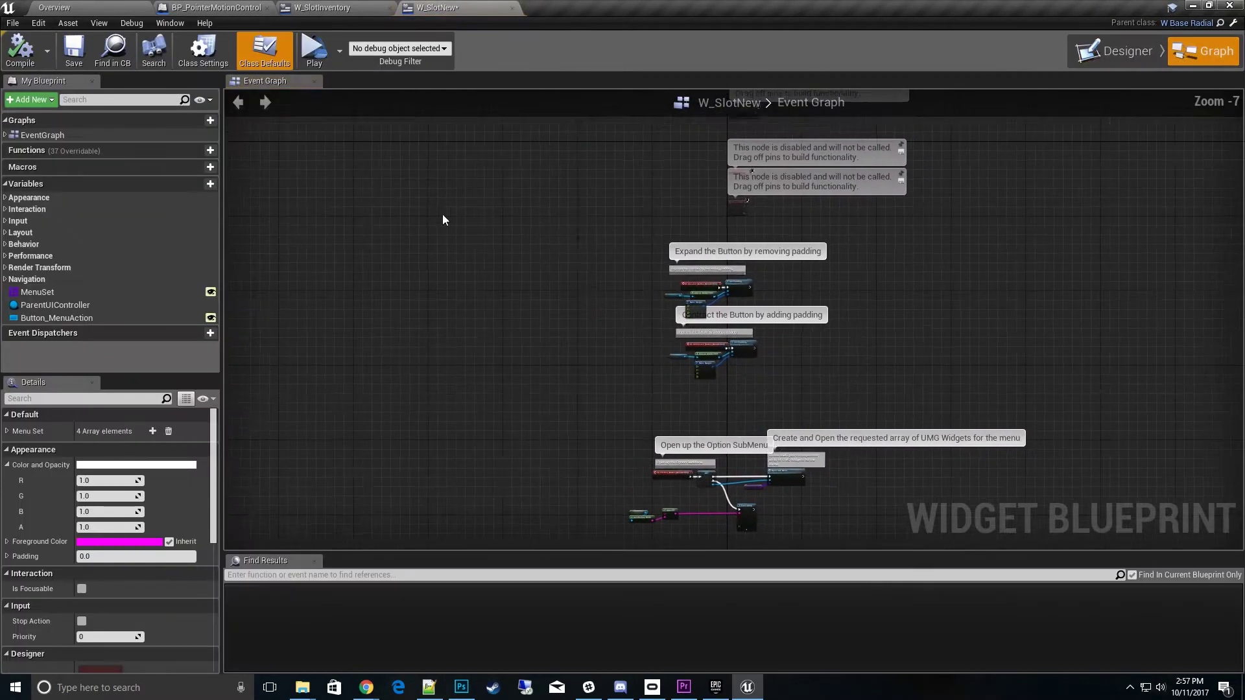
click(47, 293)
scroll(131, 635, down, 1)
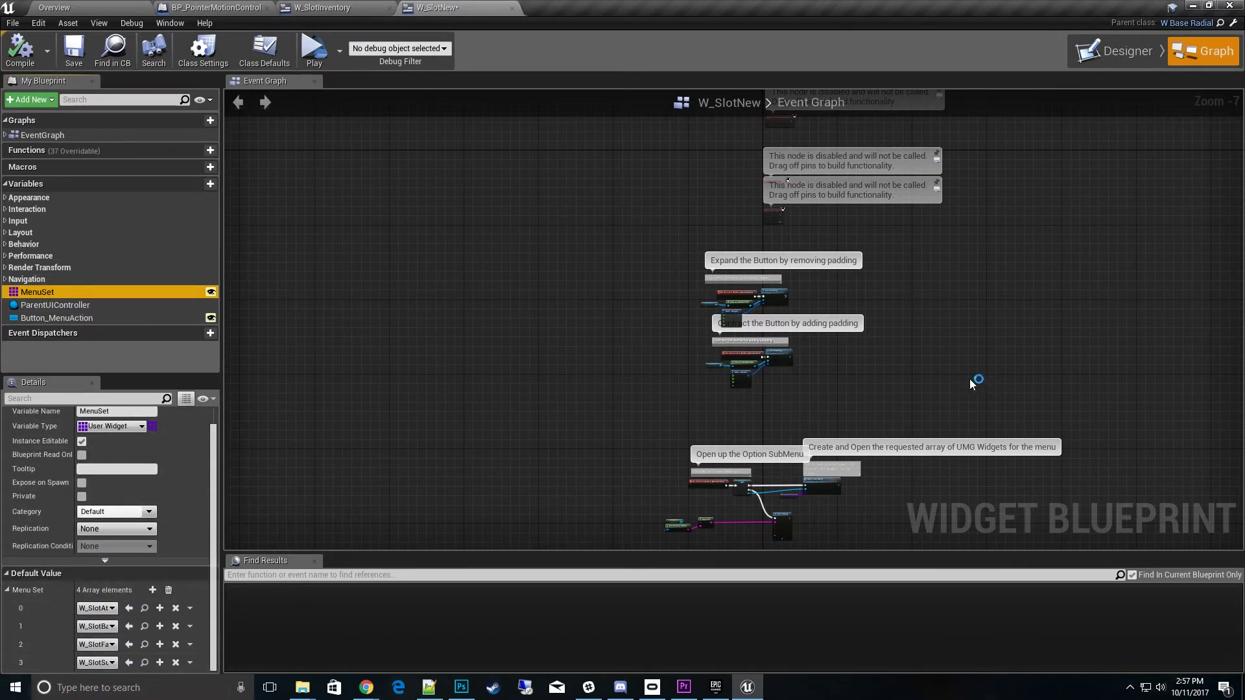
Step: Examine Button_MenuAction's style settings in the W_SlotNew designer and return to the Overview level
click(1098, 53)
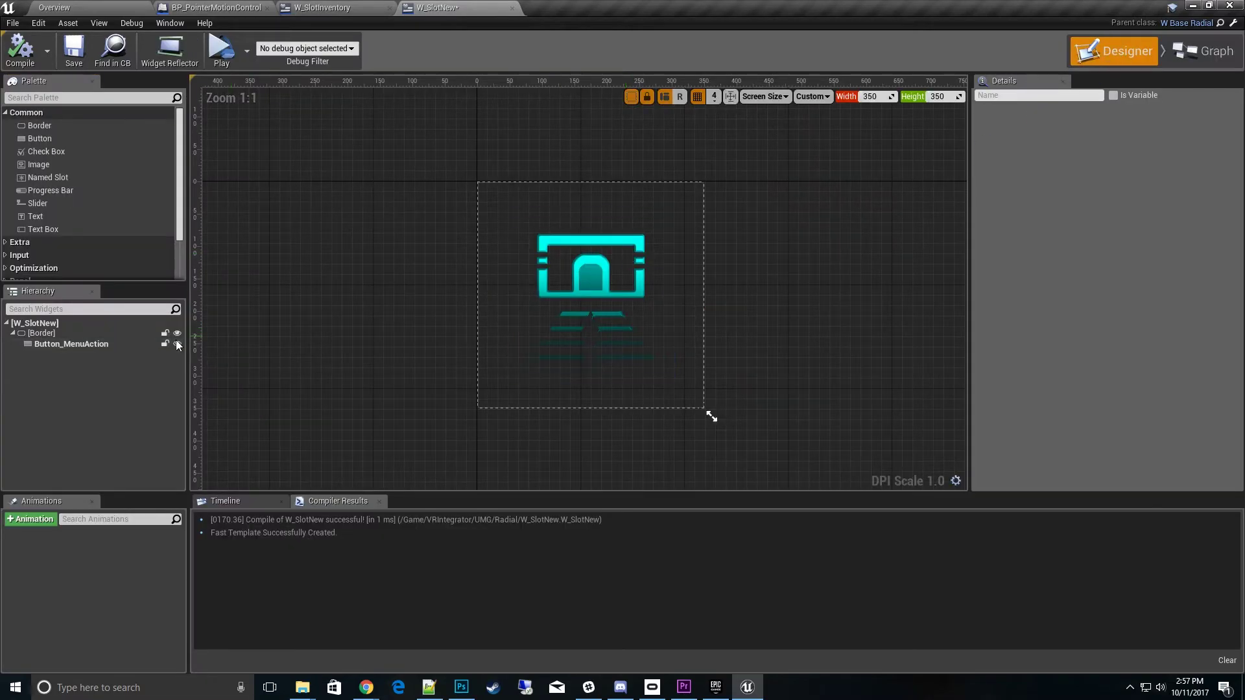
click(53, 346)
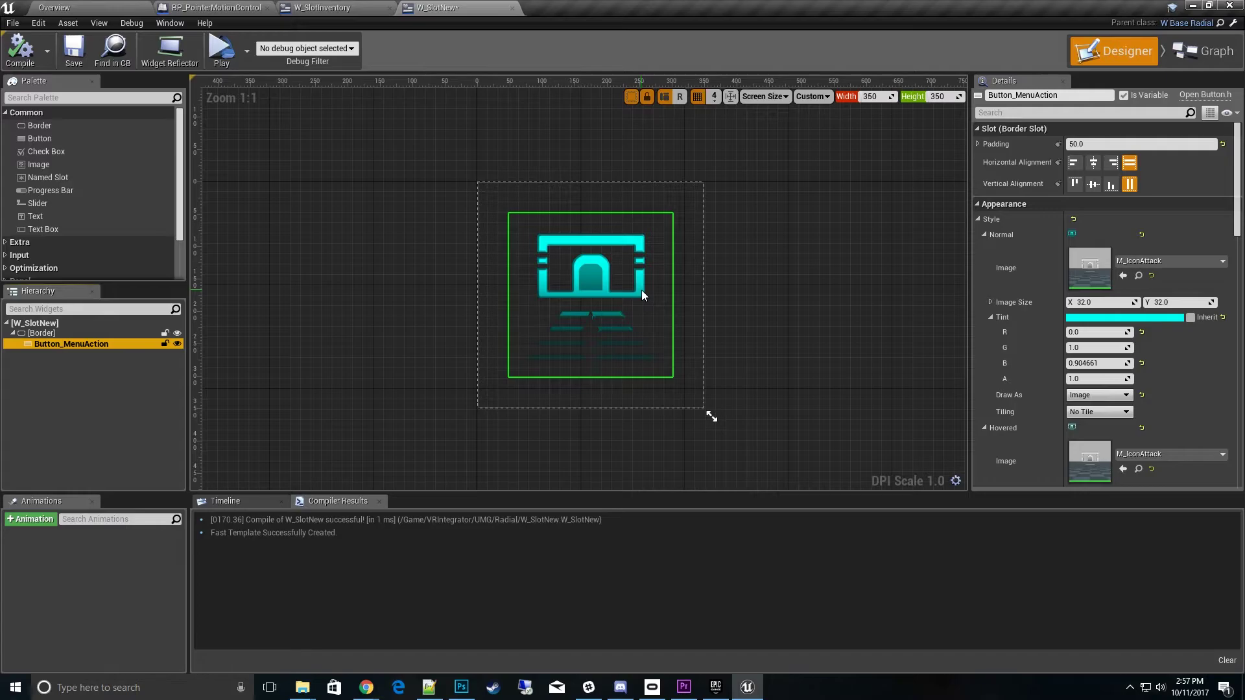
click(81, 5)
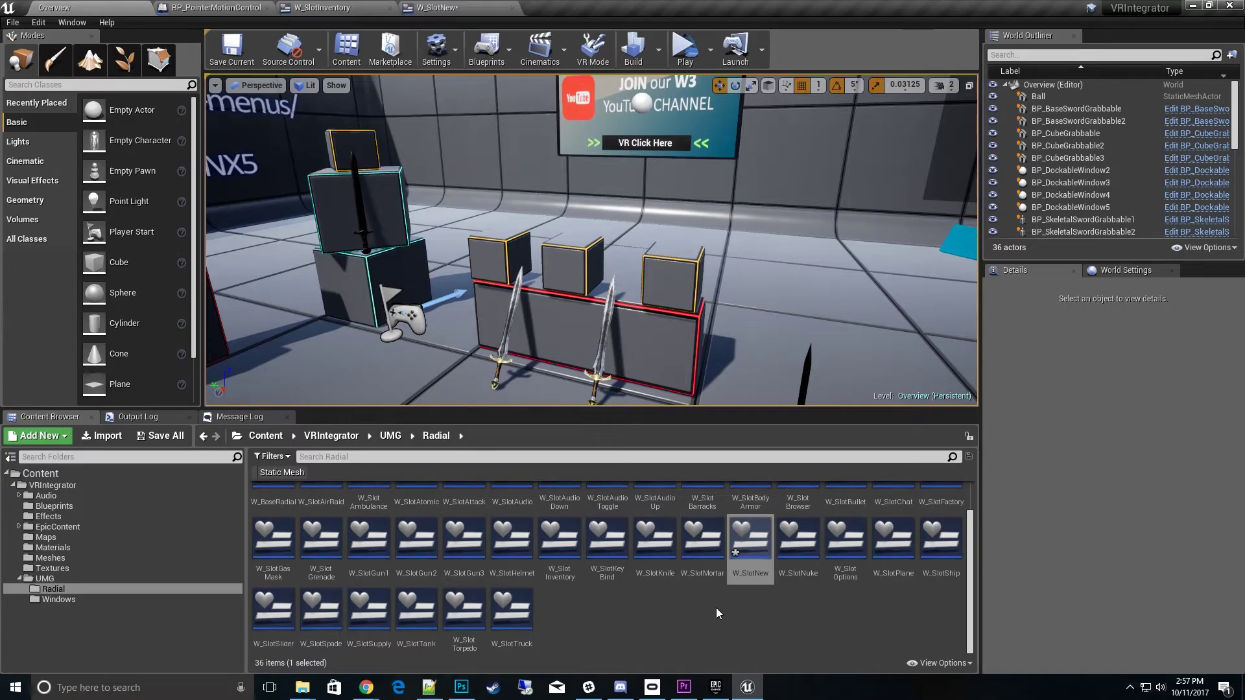
Step: Examine the laser spline, laser point light and controller mesh in BP_PointerMotionController's viewport, and close that blueprint
click(216, 7)
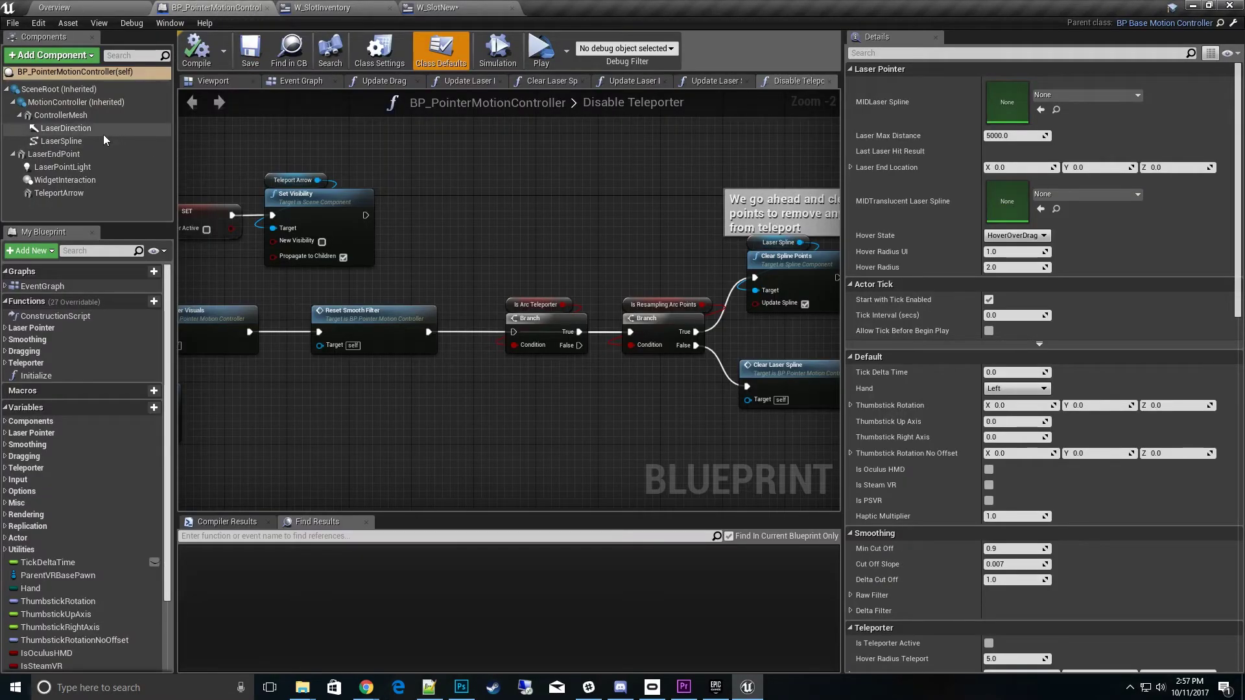
click(223, 82)
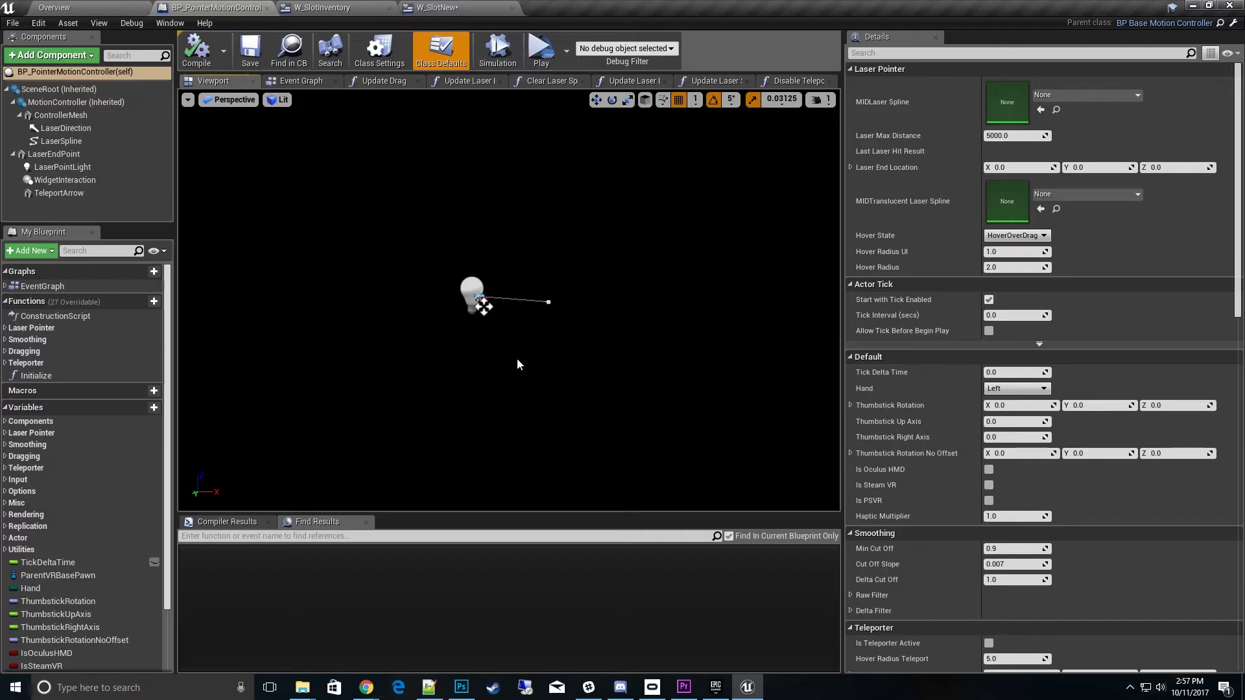
click(512, 303)
scroll(512, 306, up, 5)
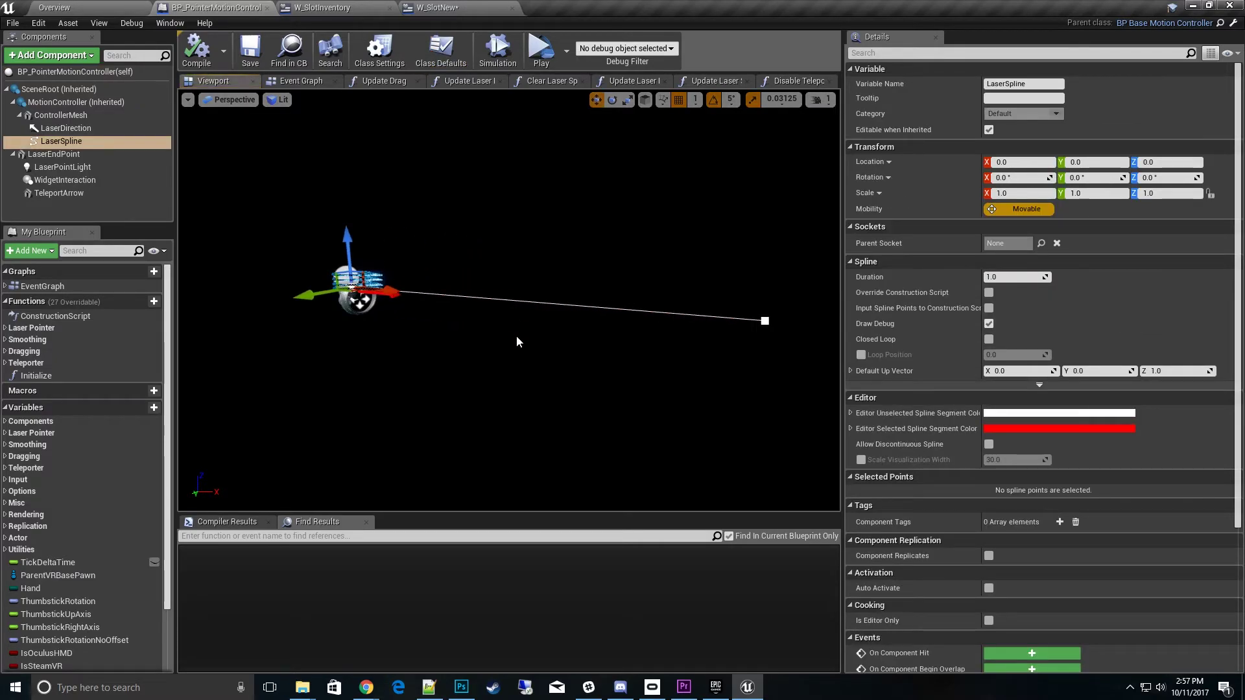
click(358, 298)
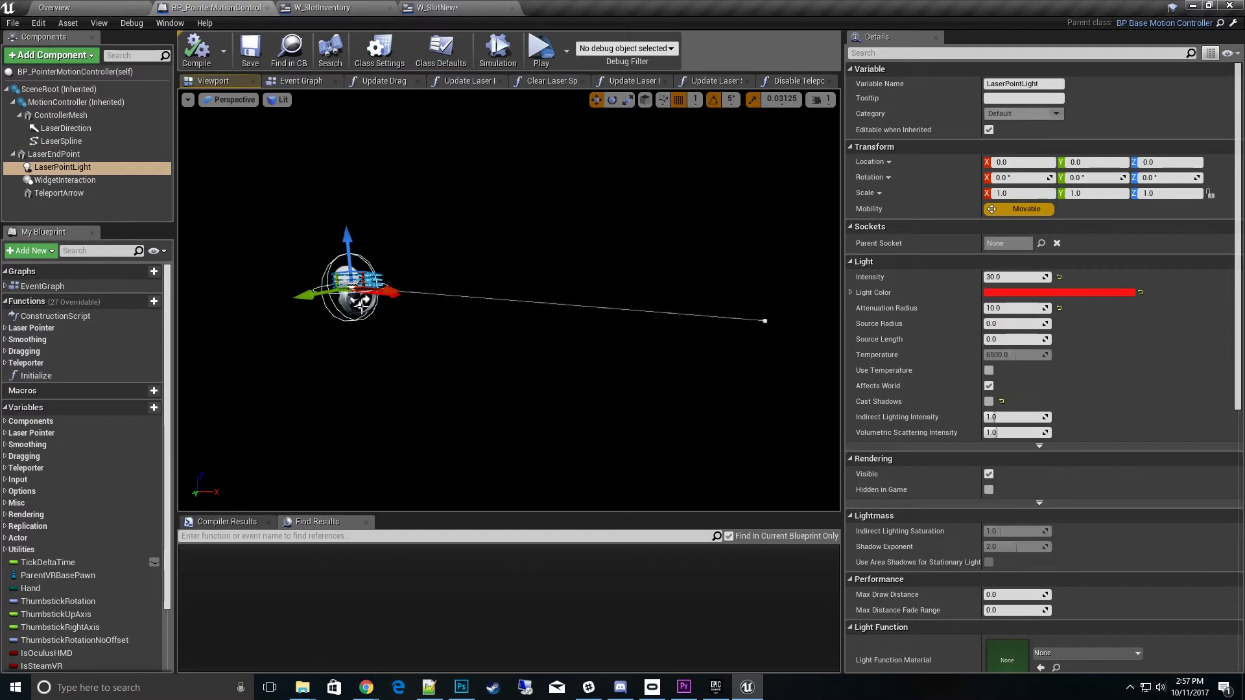
key(f)
mouse_move(706, 469)
alt+mouse_down()
mouse_move(823, 473)
mouse_move(720, 483)
alt+mouse_up()
scroll(509, 301, down, 3)
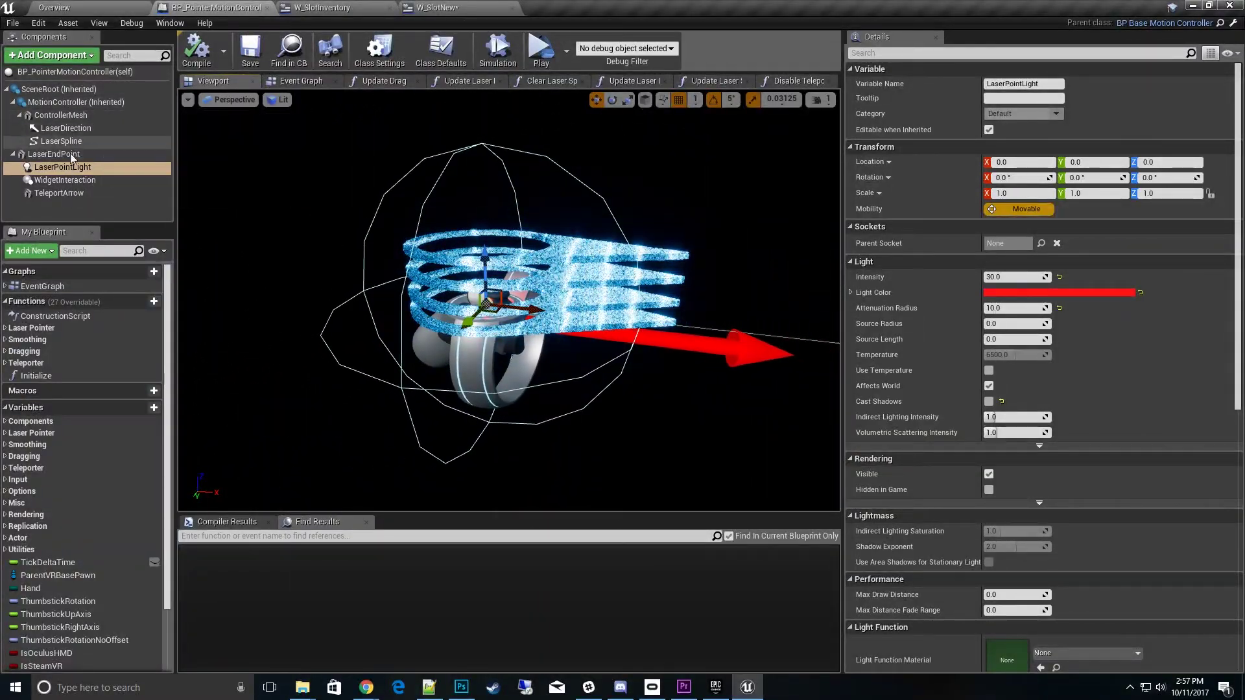
click(62, 115)
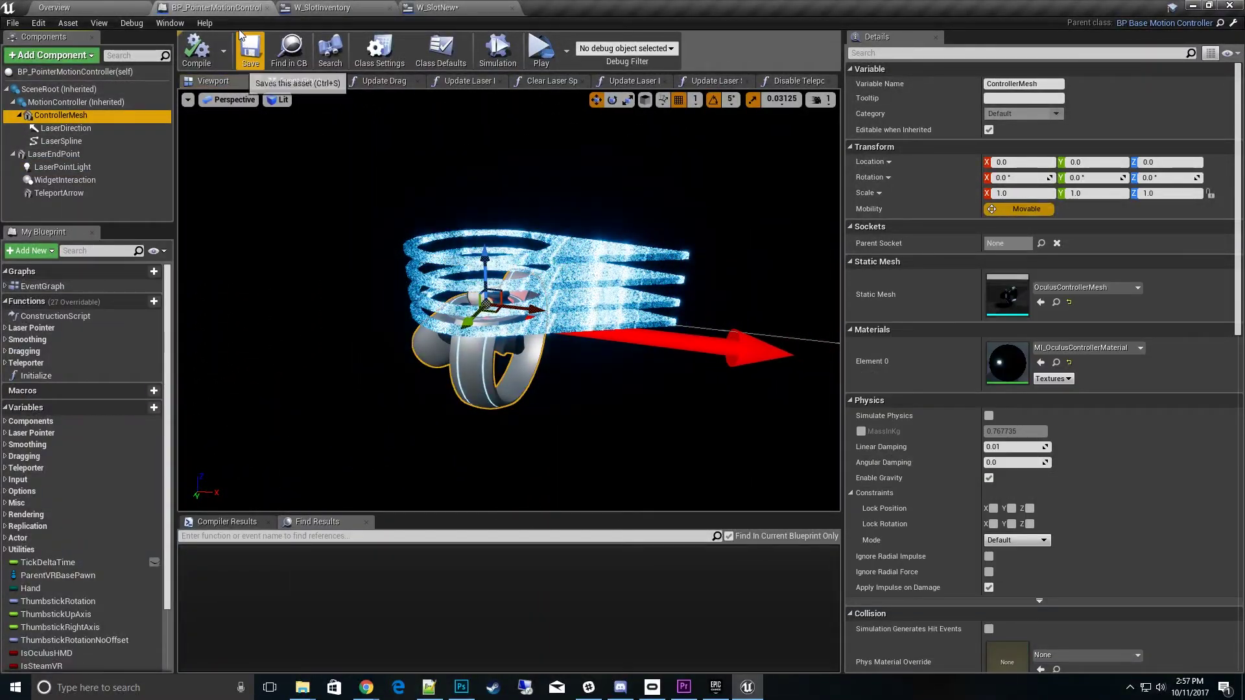
click(266, 7)
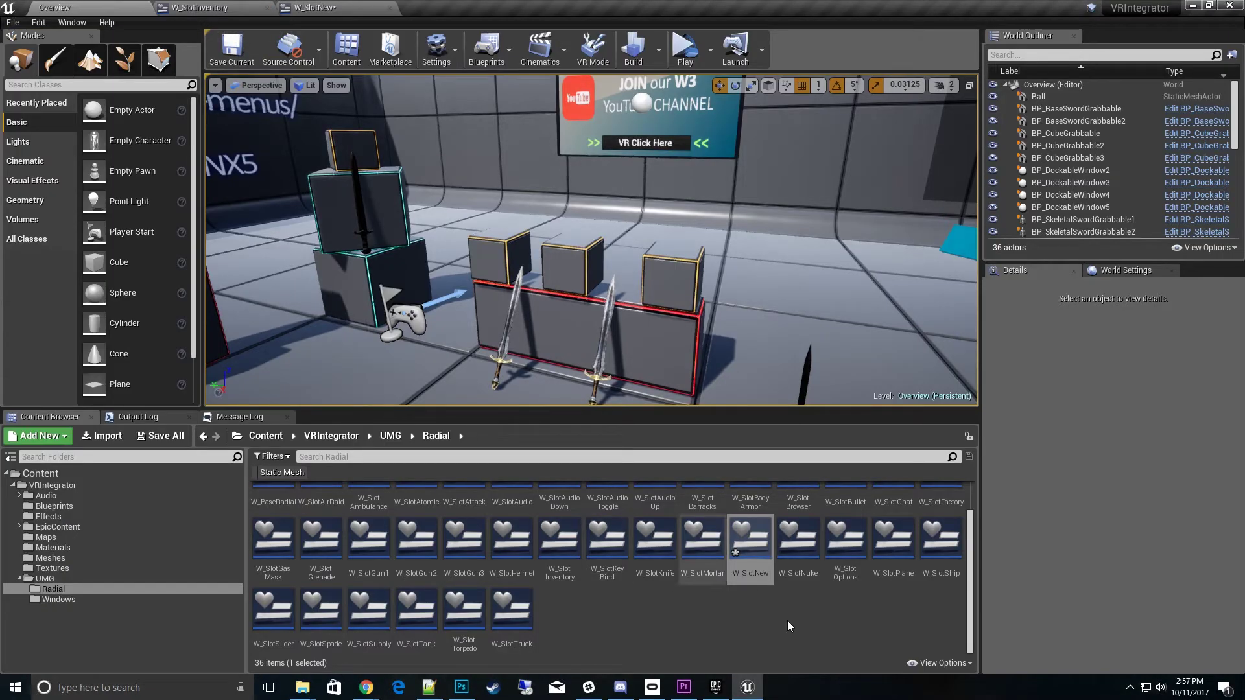
Step: Open BP_UIMotionController from the Blueprints folder and examine its RadialMesh disk in the viewport
click(53, 505)
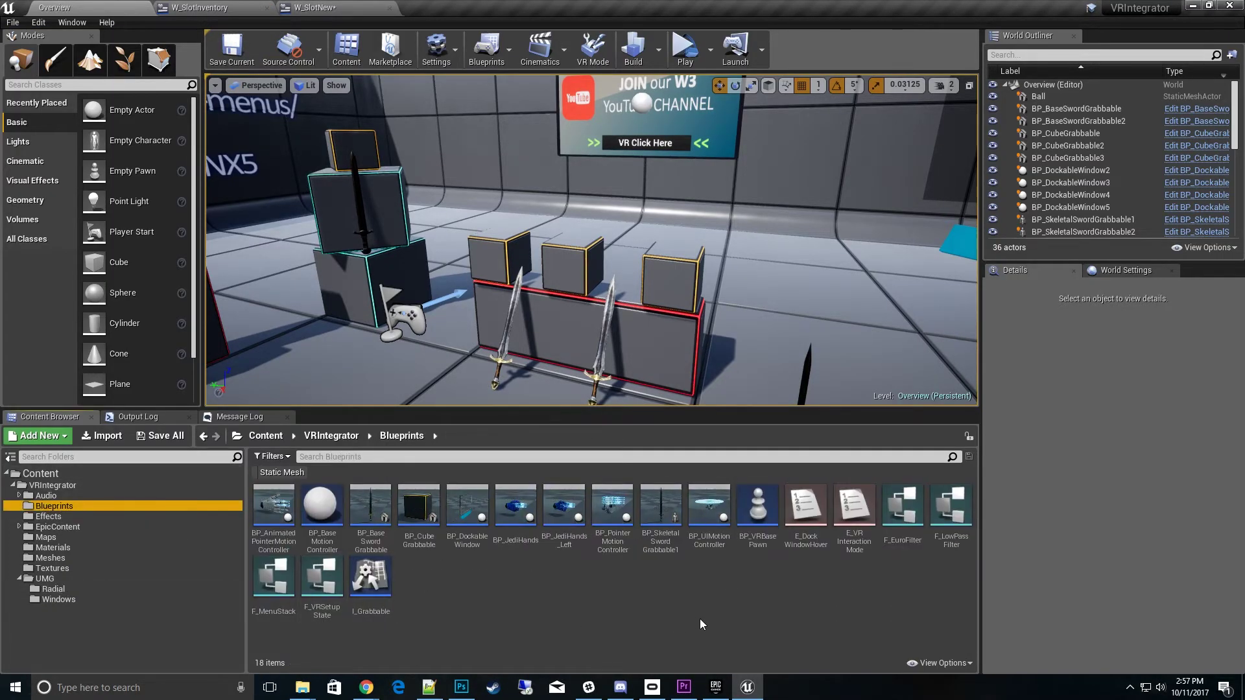
click(707, 516)
double_click(707, 517)
click(208, 82)
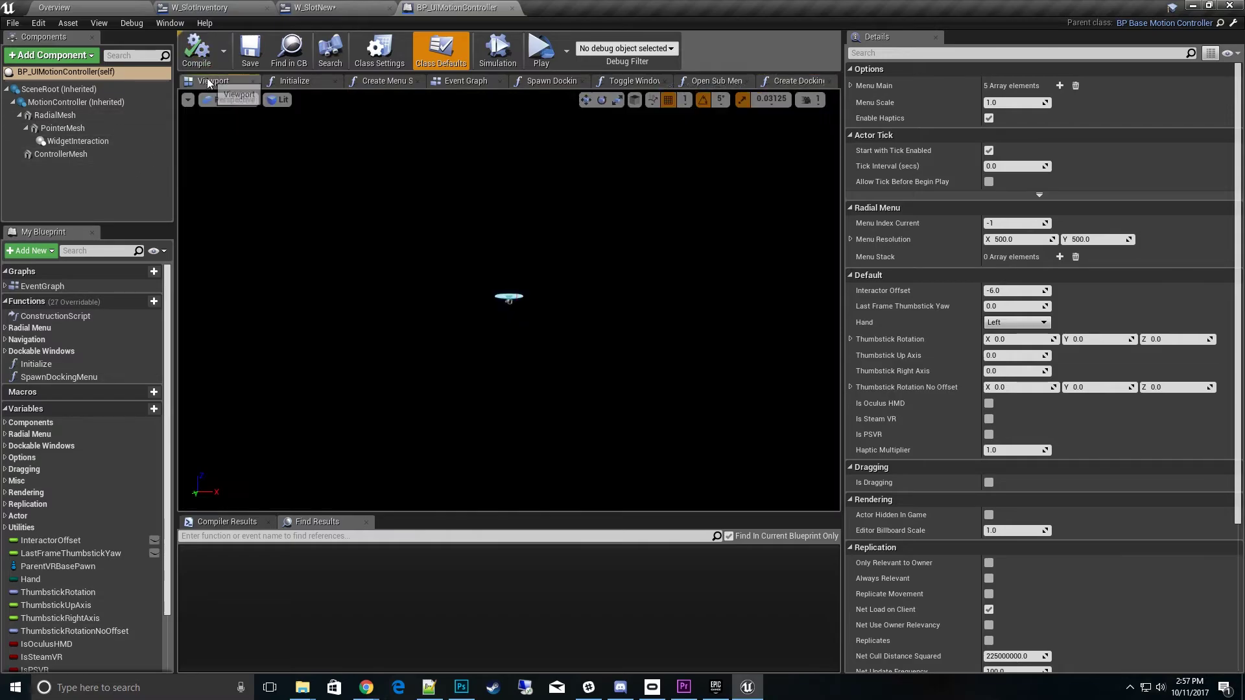
click(509, 297)
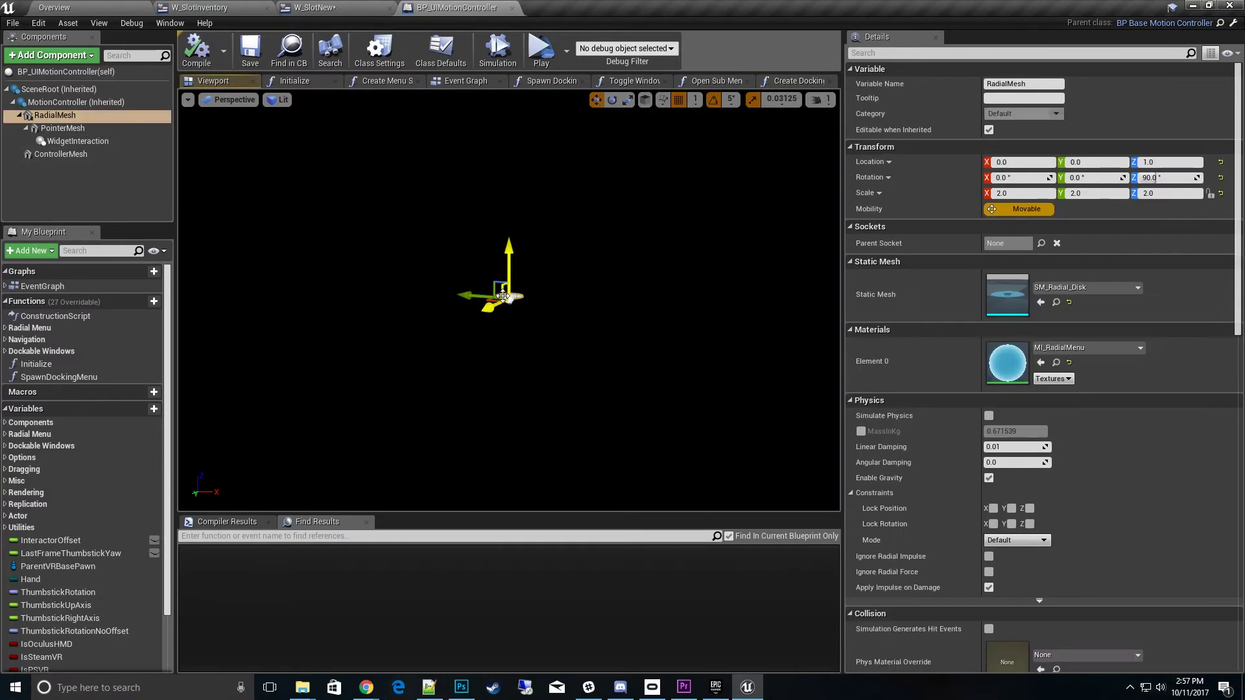
key(f)
right_drag(509, 297, 328, 334)
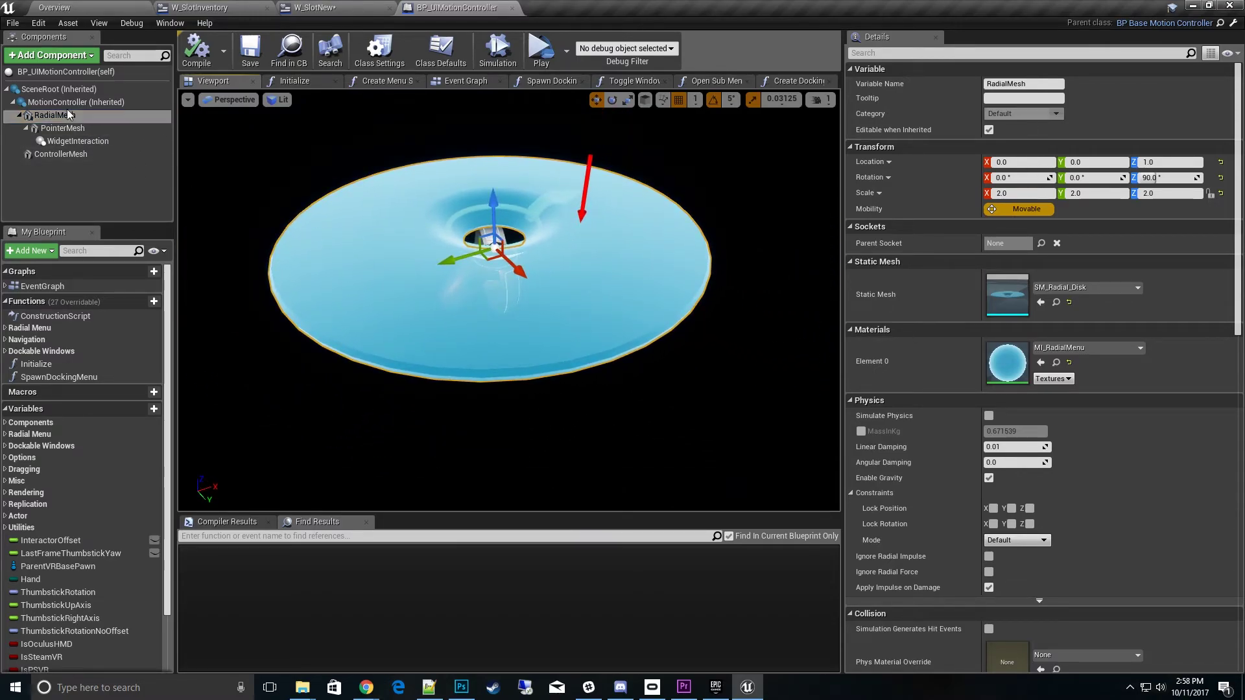
right_drag(542, 414, 648, 415)
key(f)
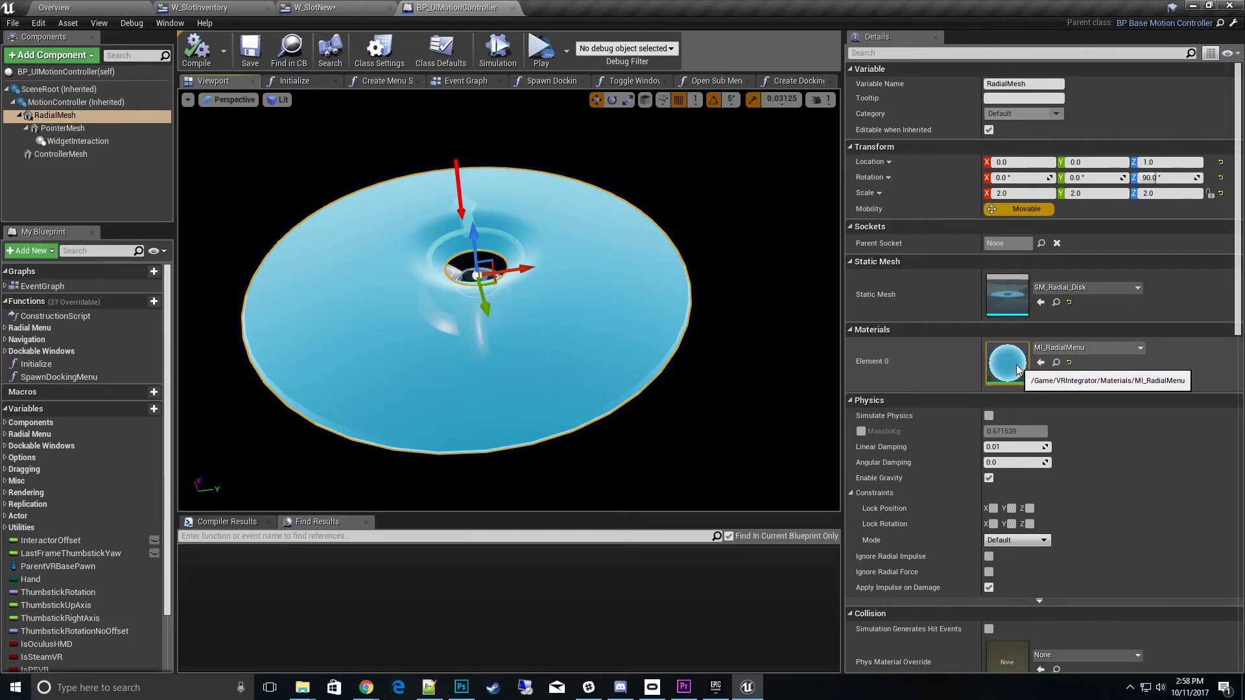
Step: Open RadialMesh's MI_RadialMenu material instance in a separate, taller window beside the BP_UIMotionController viewport
click(1056, 363)
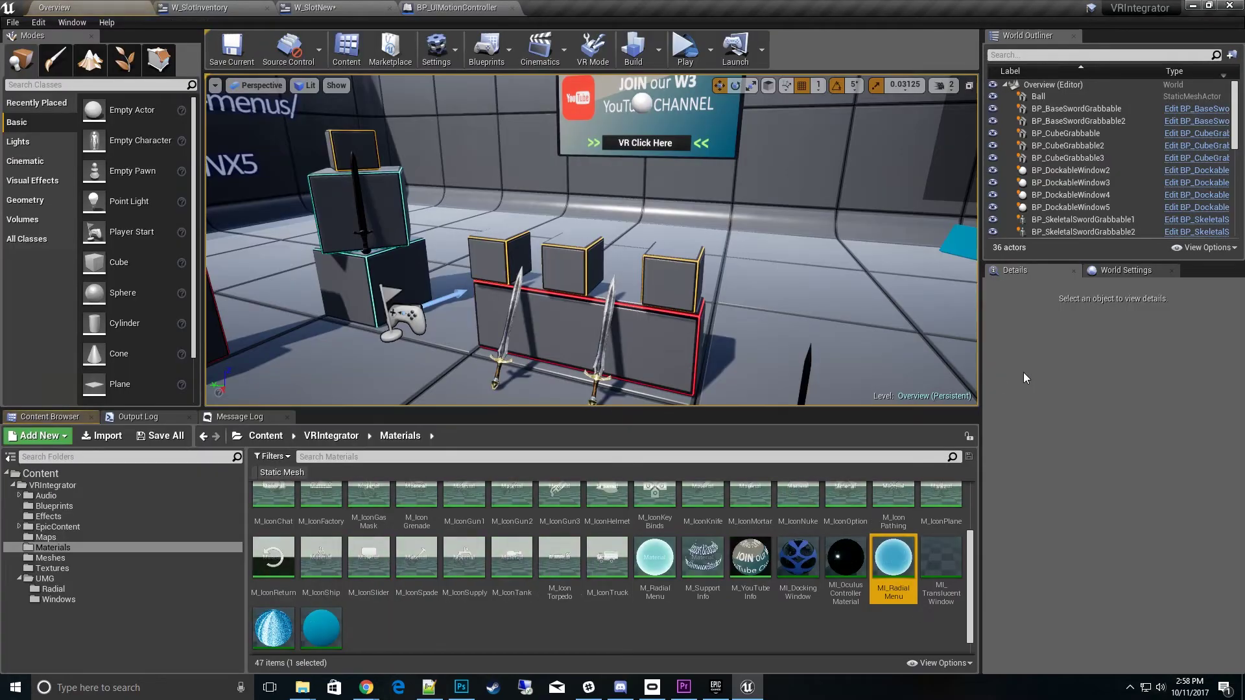
double_click(910, 573)
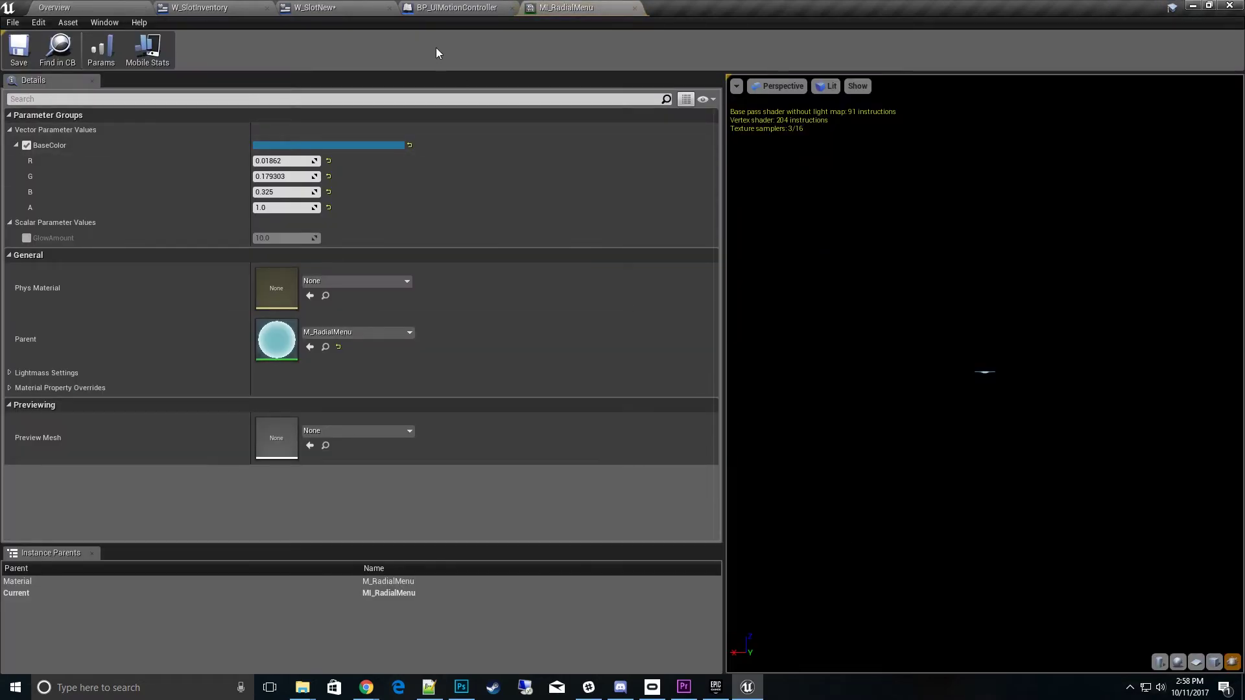
drag(681, 18, 692, 48)
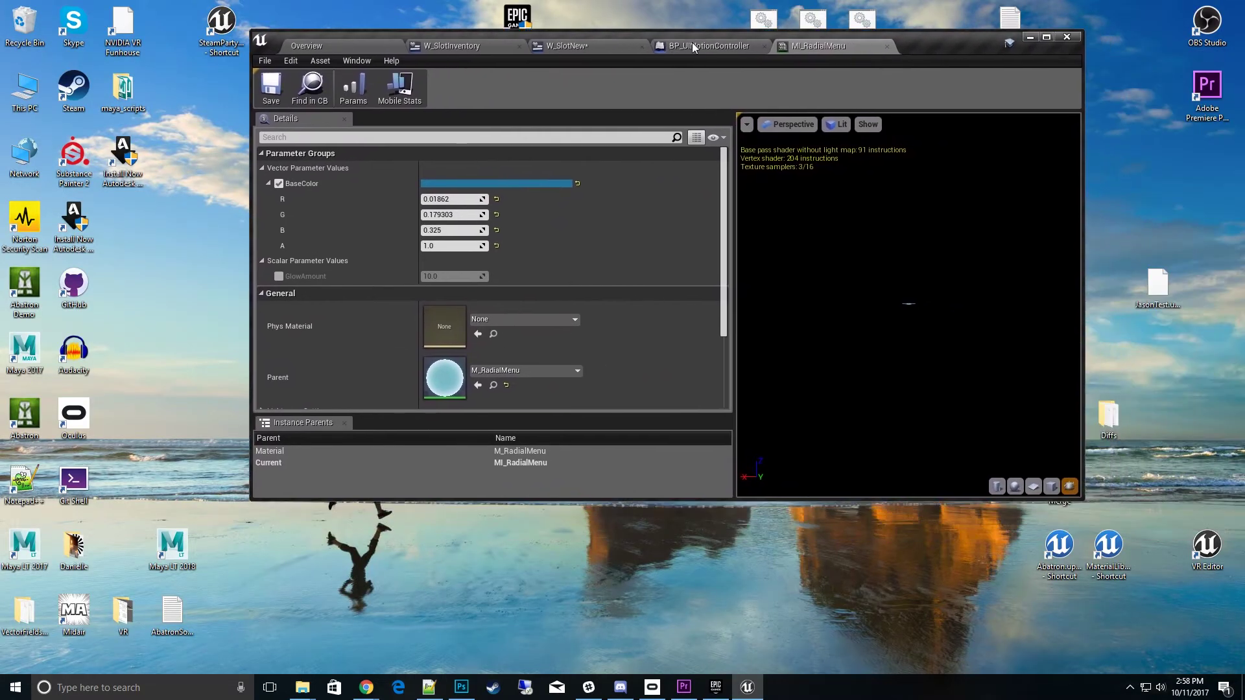
double_click(929, 42)
drag(571, 11, 875, 90)
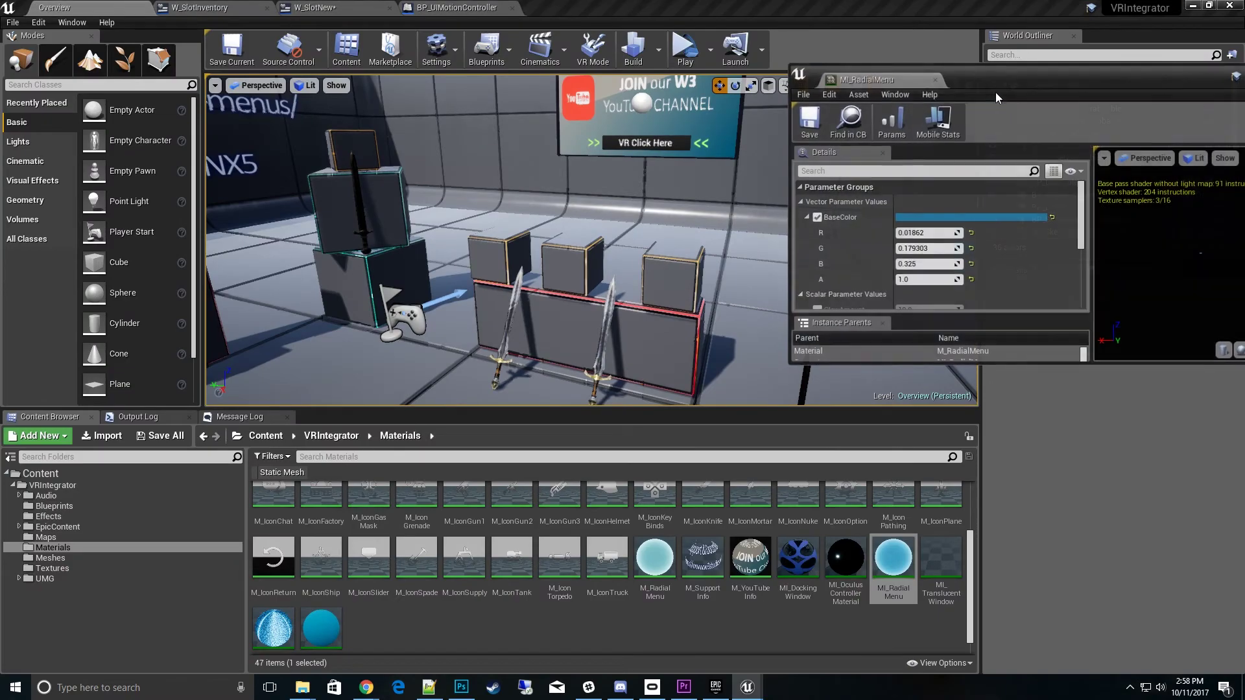
drag(996, 64, 996, 22)
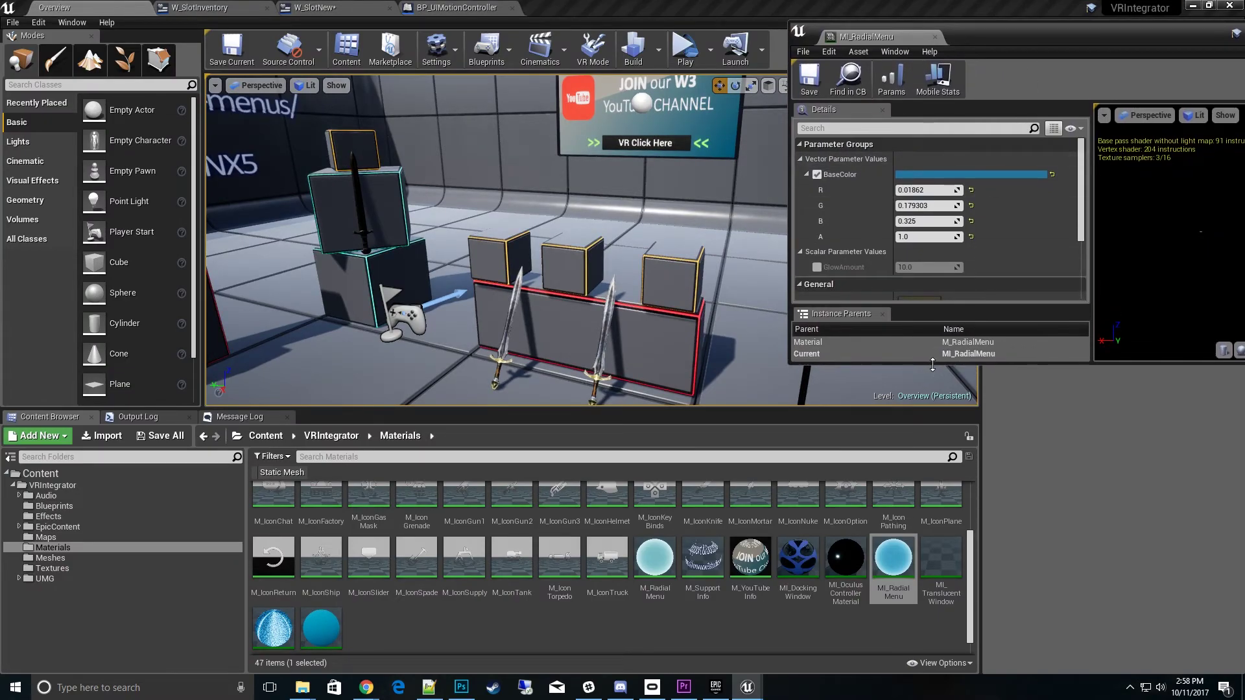
click(934, 358)
drag(933, 363, 927, 600)
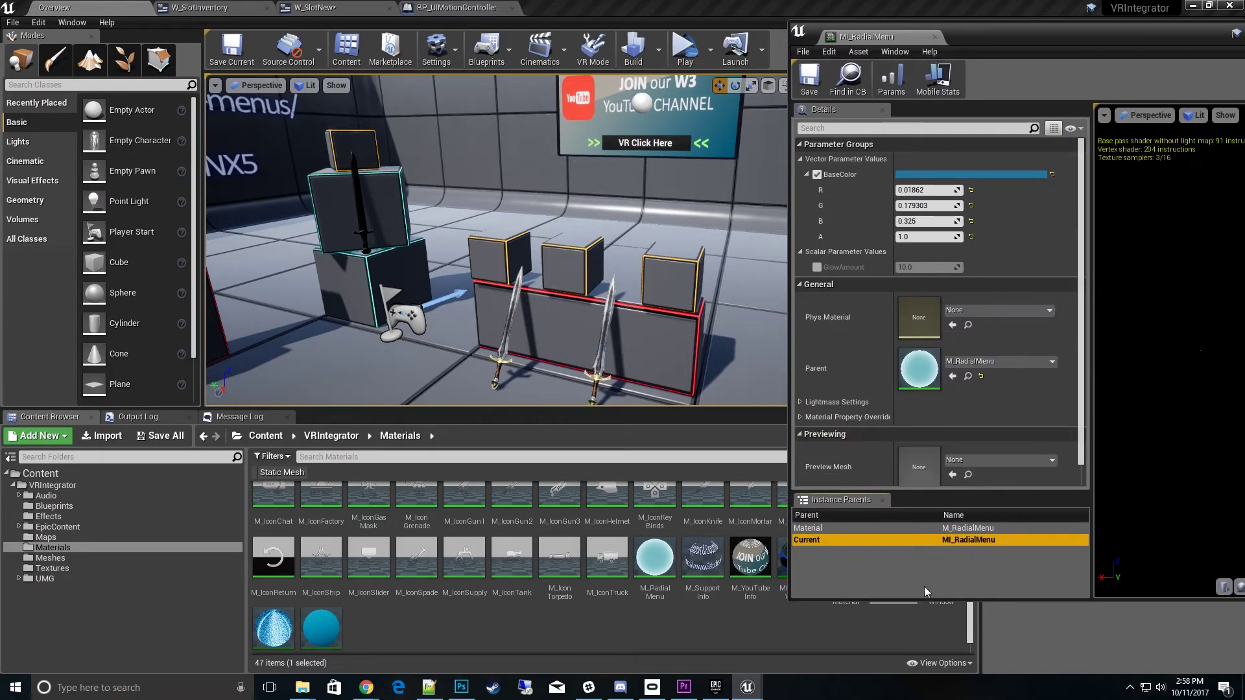
click(435, 9)
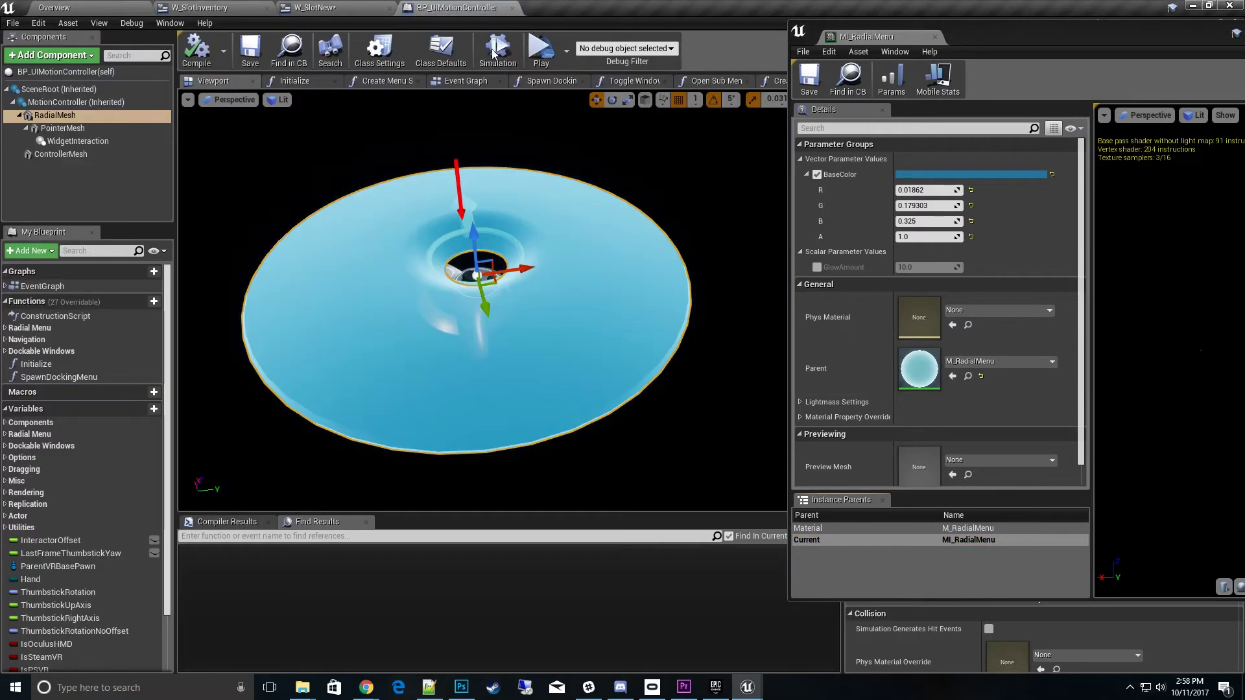
Step: Try a different BaseColor on MI_RadialMenu, cancel the colour change, and close the material window
click(818, 175)
click(818, 175)
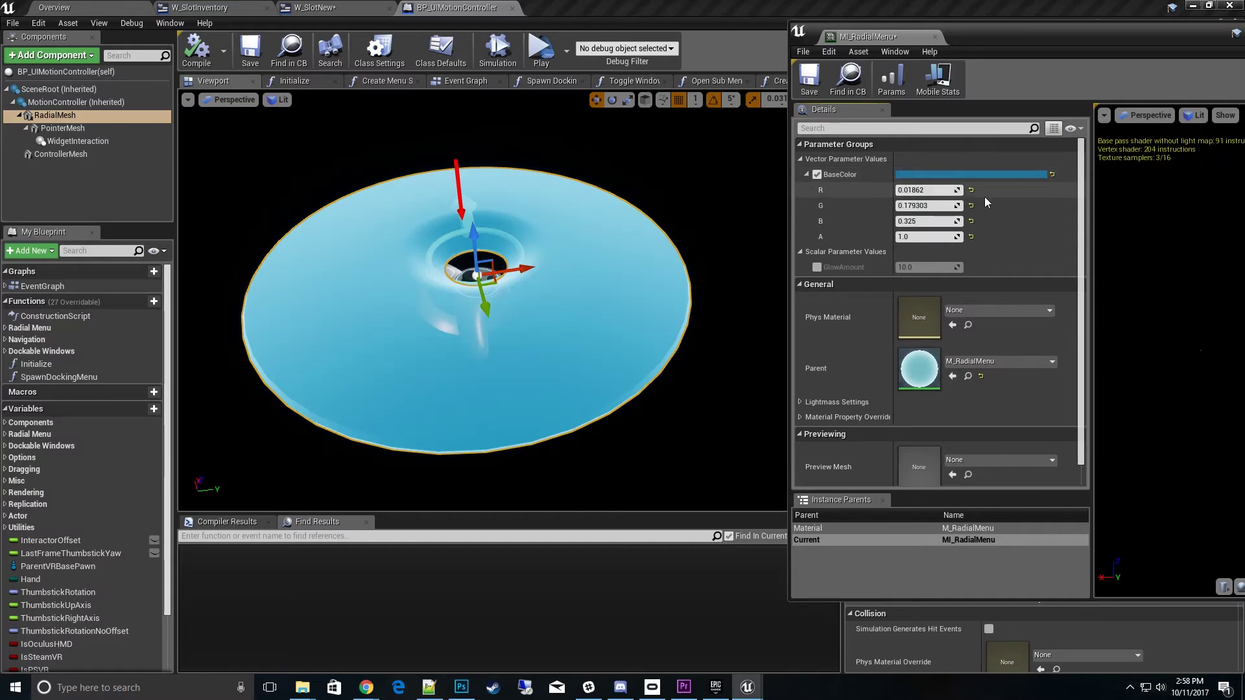
click(942, 175)
mouse_move(1021, 291)
mouse_down()
mouse_move(1009, 322)
mouse_move(980, 299)
mouse_up()
click(1194, 492)
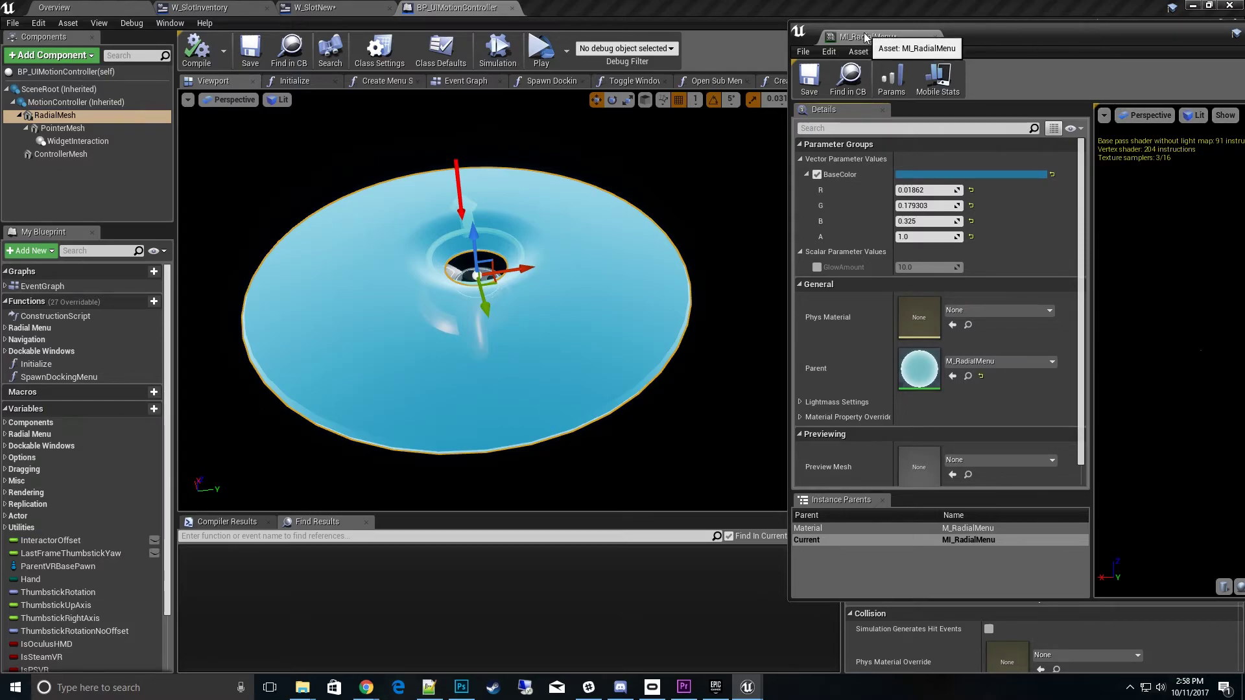
click(122, 165)
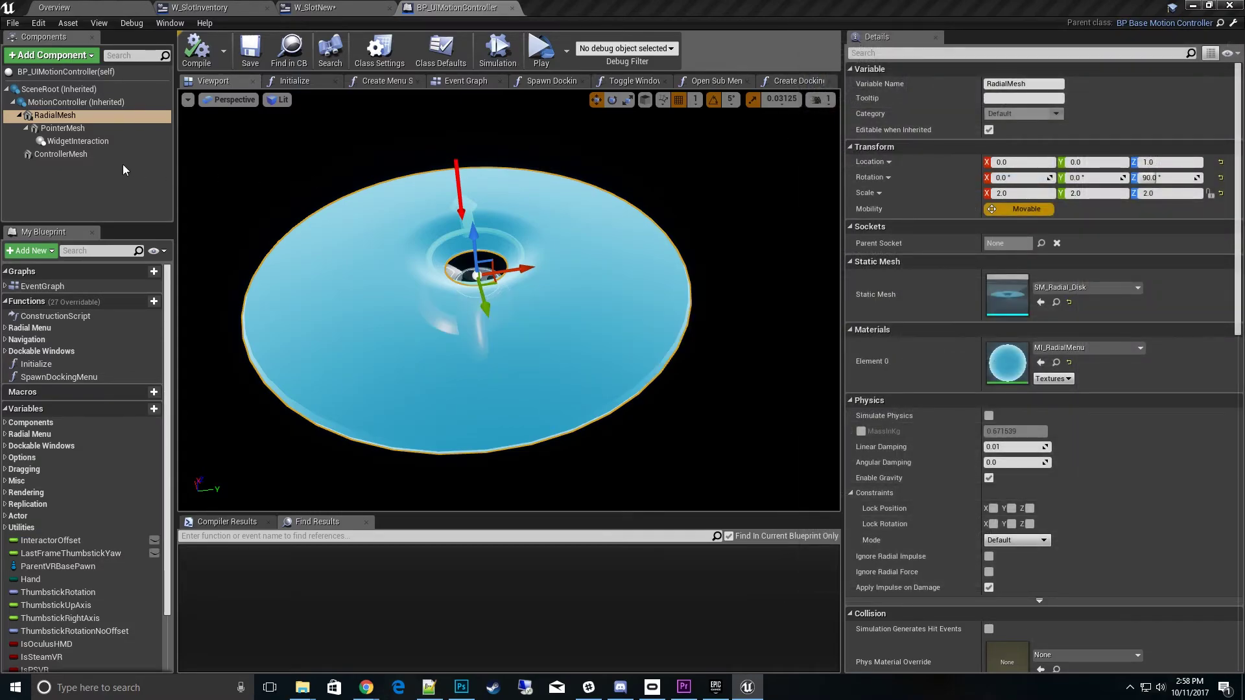
Step: Select the PointerMesh component and examine the pointer arrow on the radial disk from several angles
click(65, 127)
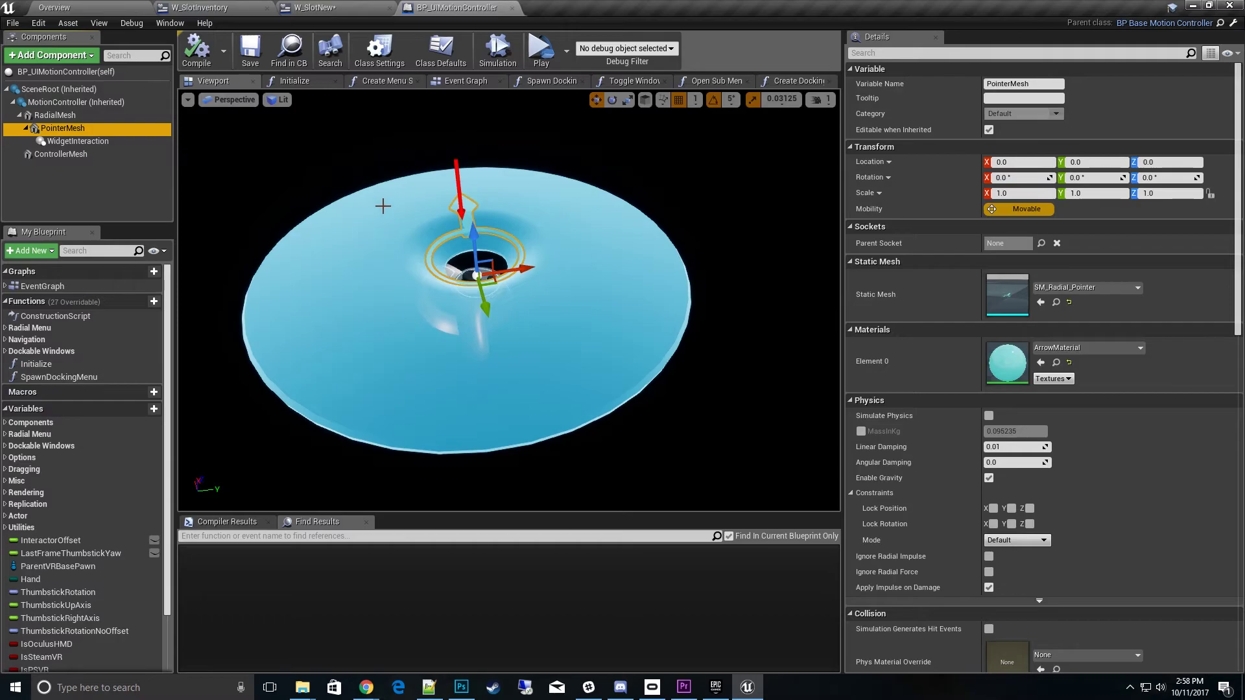
scroll(445, 287, down, 5)
scroll(507, 319, up, 5)
alt+drag(467, 346, 648, 377)
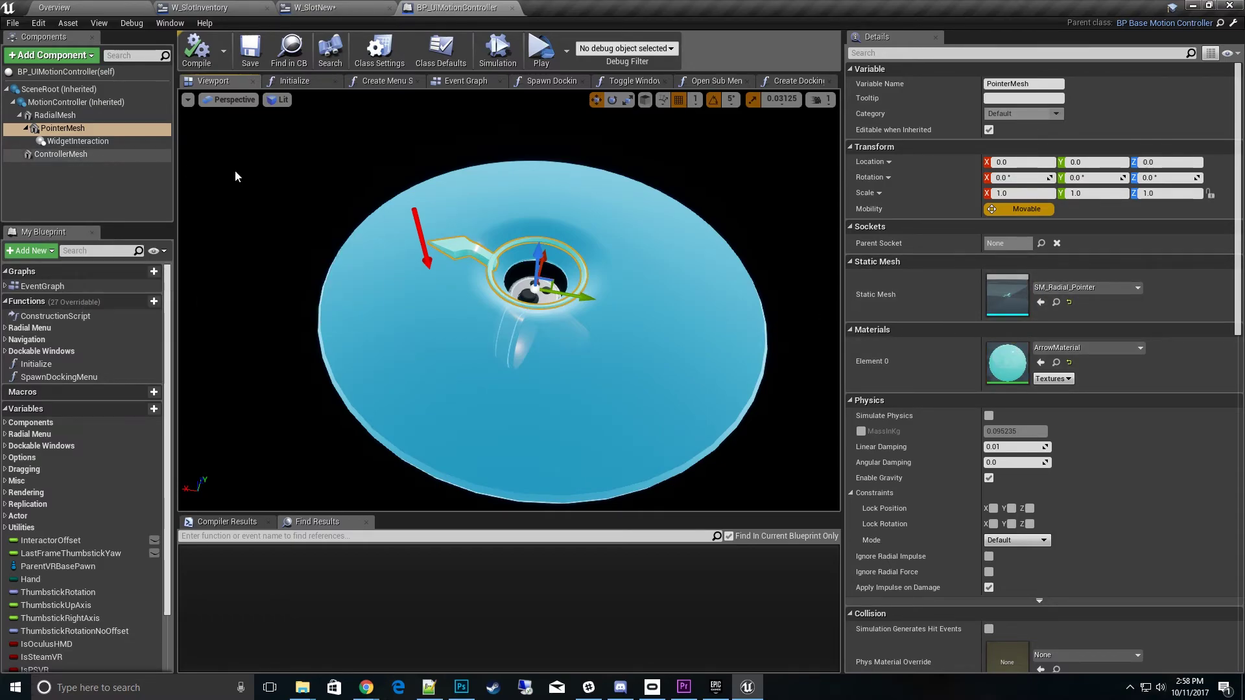
alt+drag(523, 336, 437, 278)
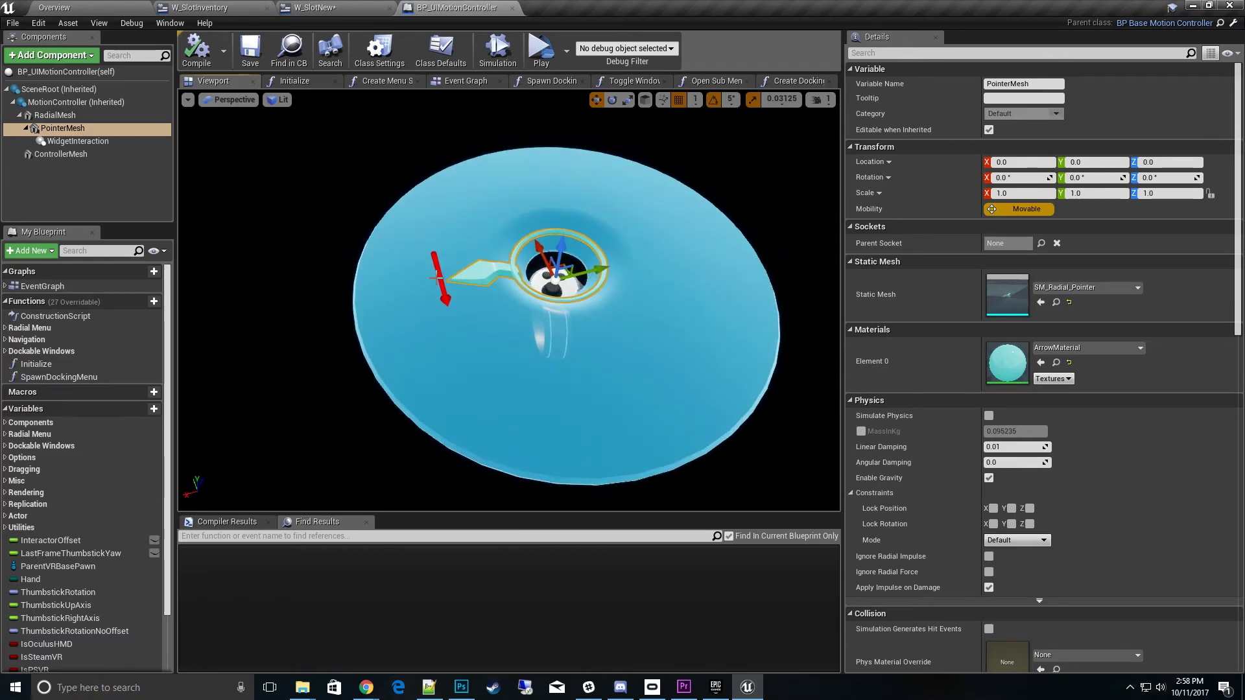
alt+drag(499, 310, 555, 219)
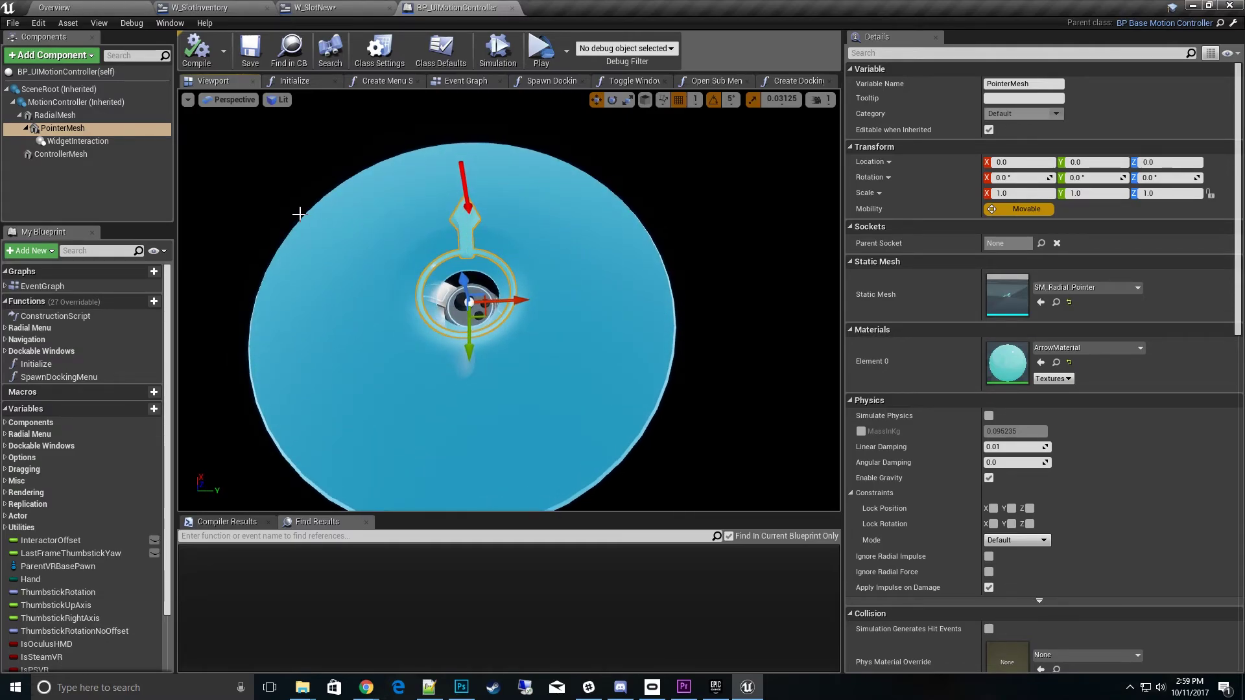
Step: Select the ControllerMesh component, examine its placement under the radial disk, and return to the Overview level
click(60, 156)
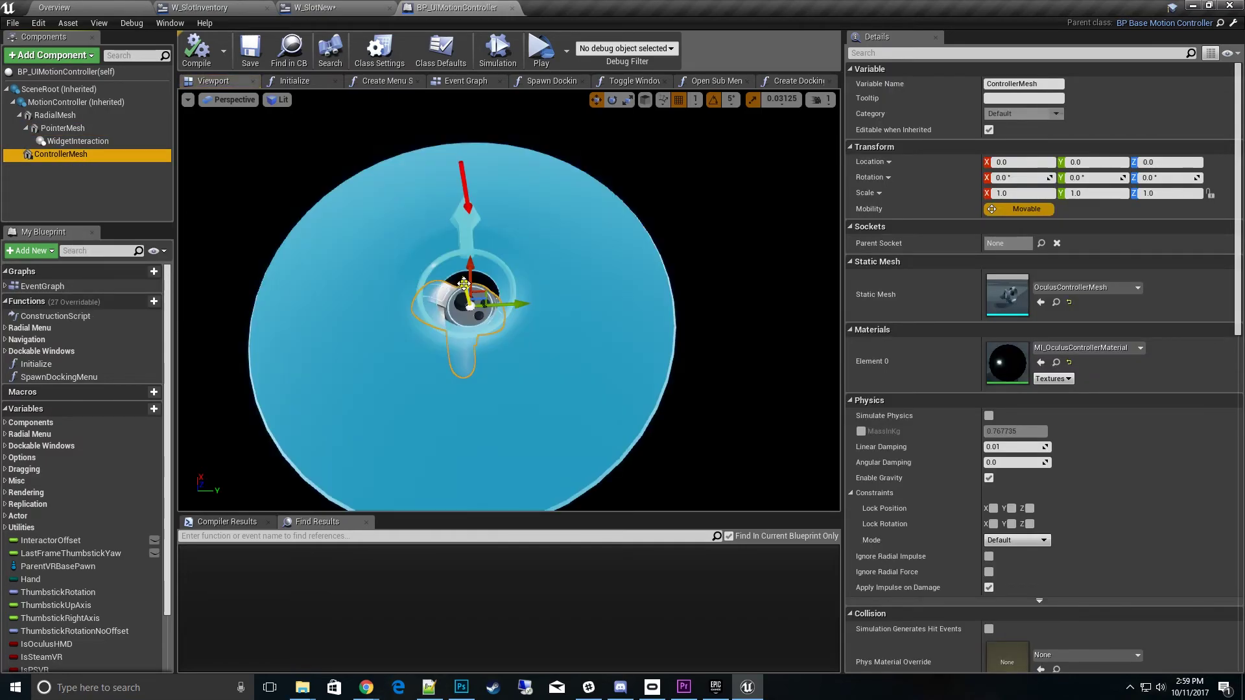
right_drag(464, 283, 524, 305)
drag(548, 272, 538, 292)
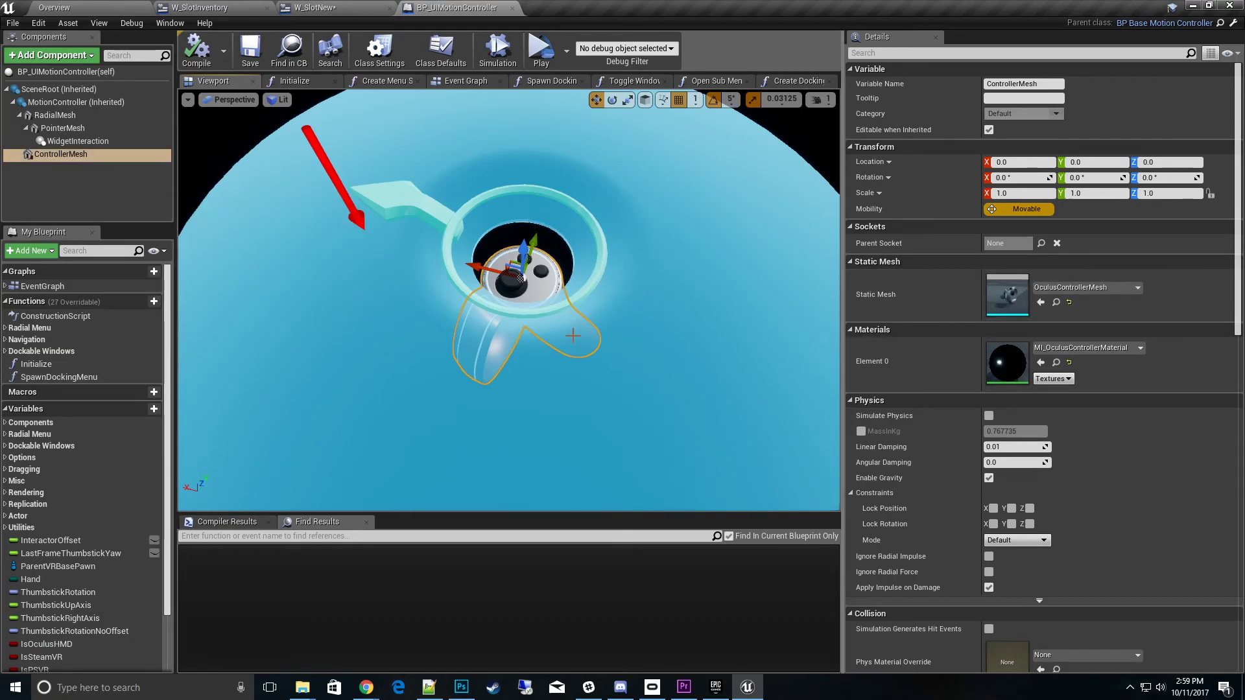
scroll(506, 301, down, 1)
scroll(506, 300, up, 1)
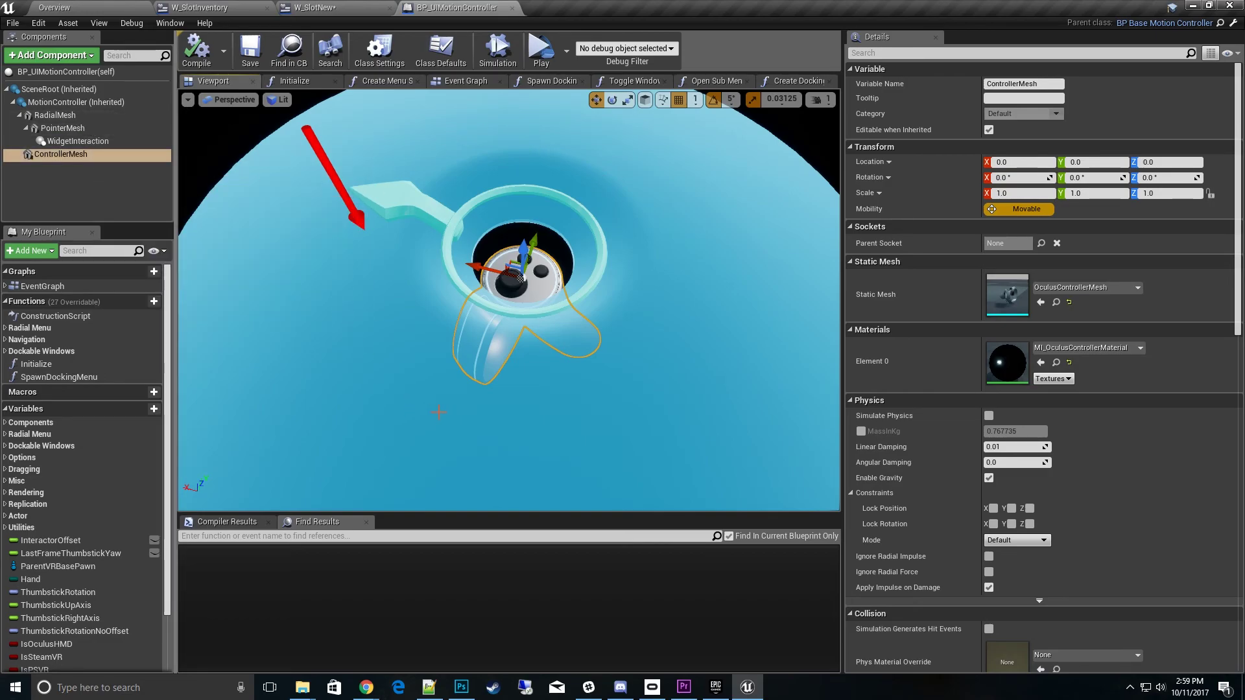
click(55, 8)
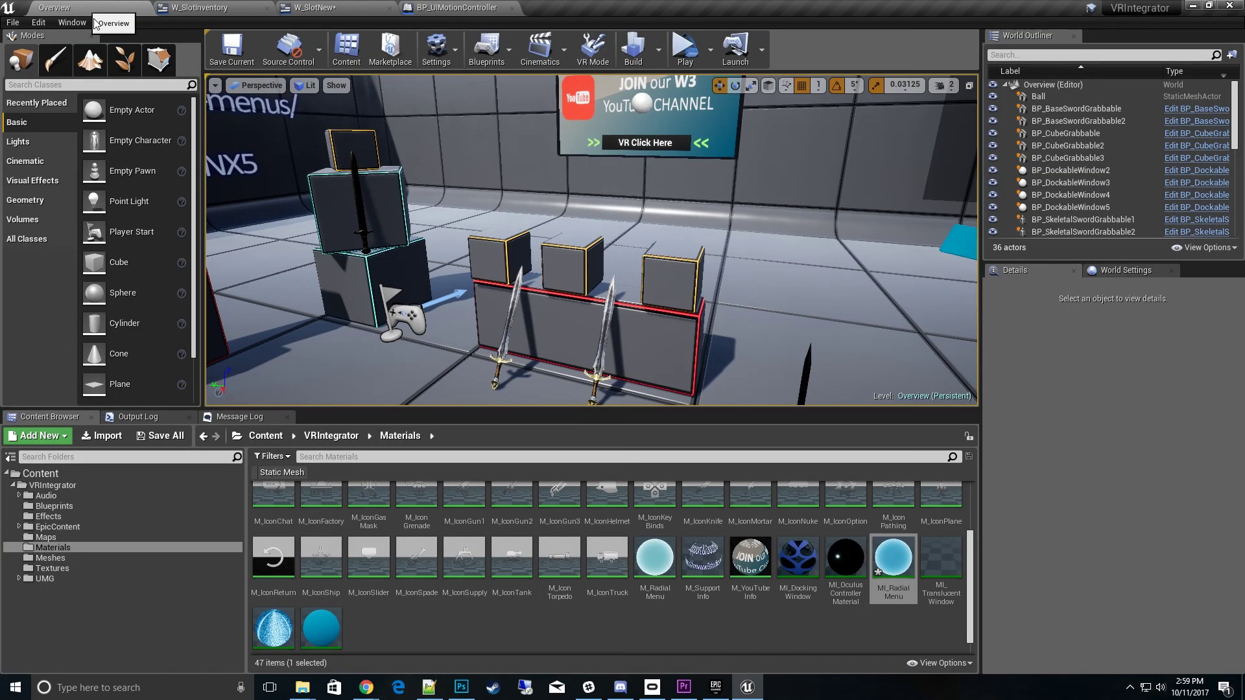